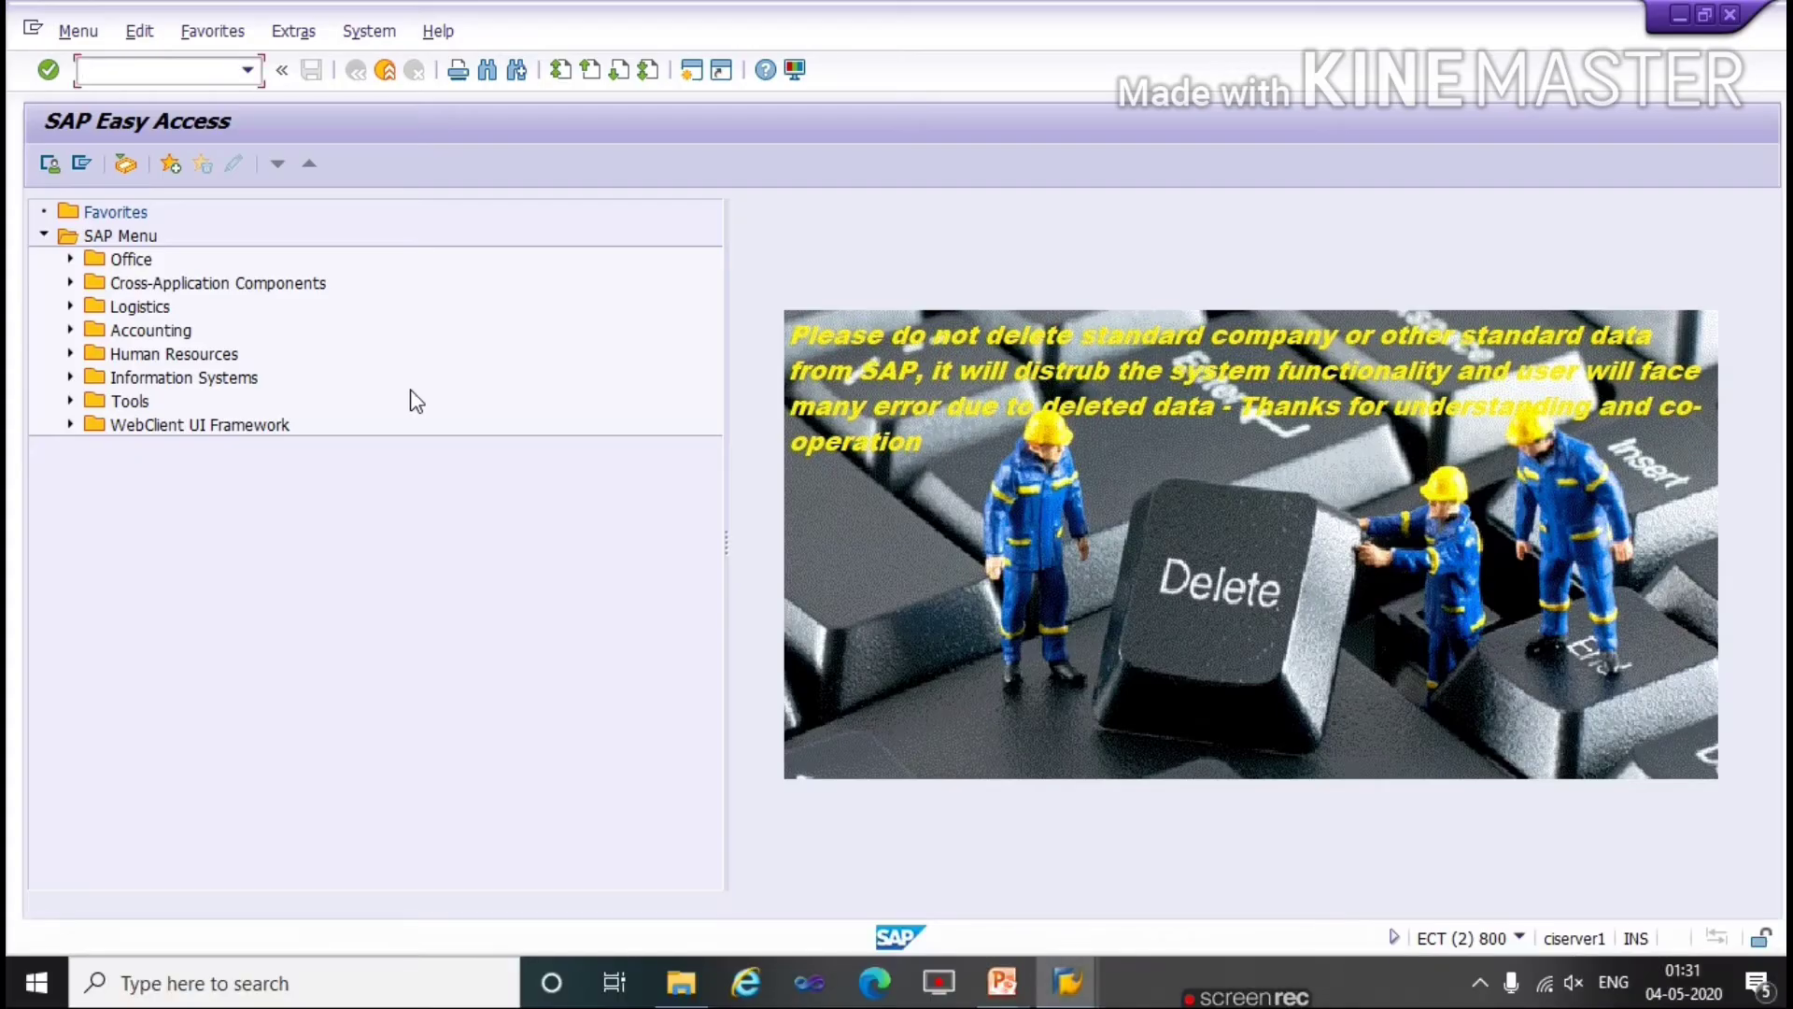
Step: Run SPRO and expand the Reference IMG through Financial Accounting (New), Global Settings, Ledgers, Fiscal Year to Posting Periods
type("SPRO")
key("Return")
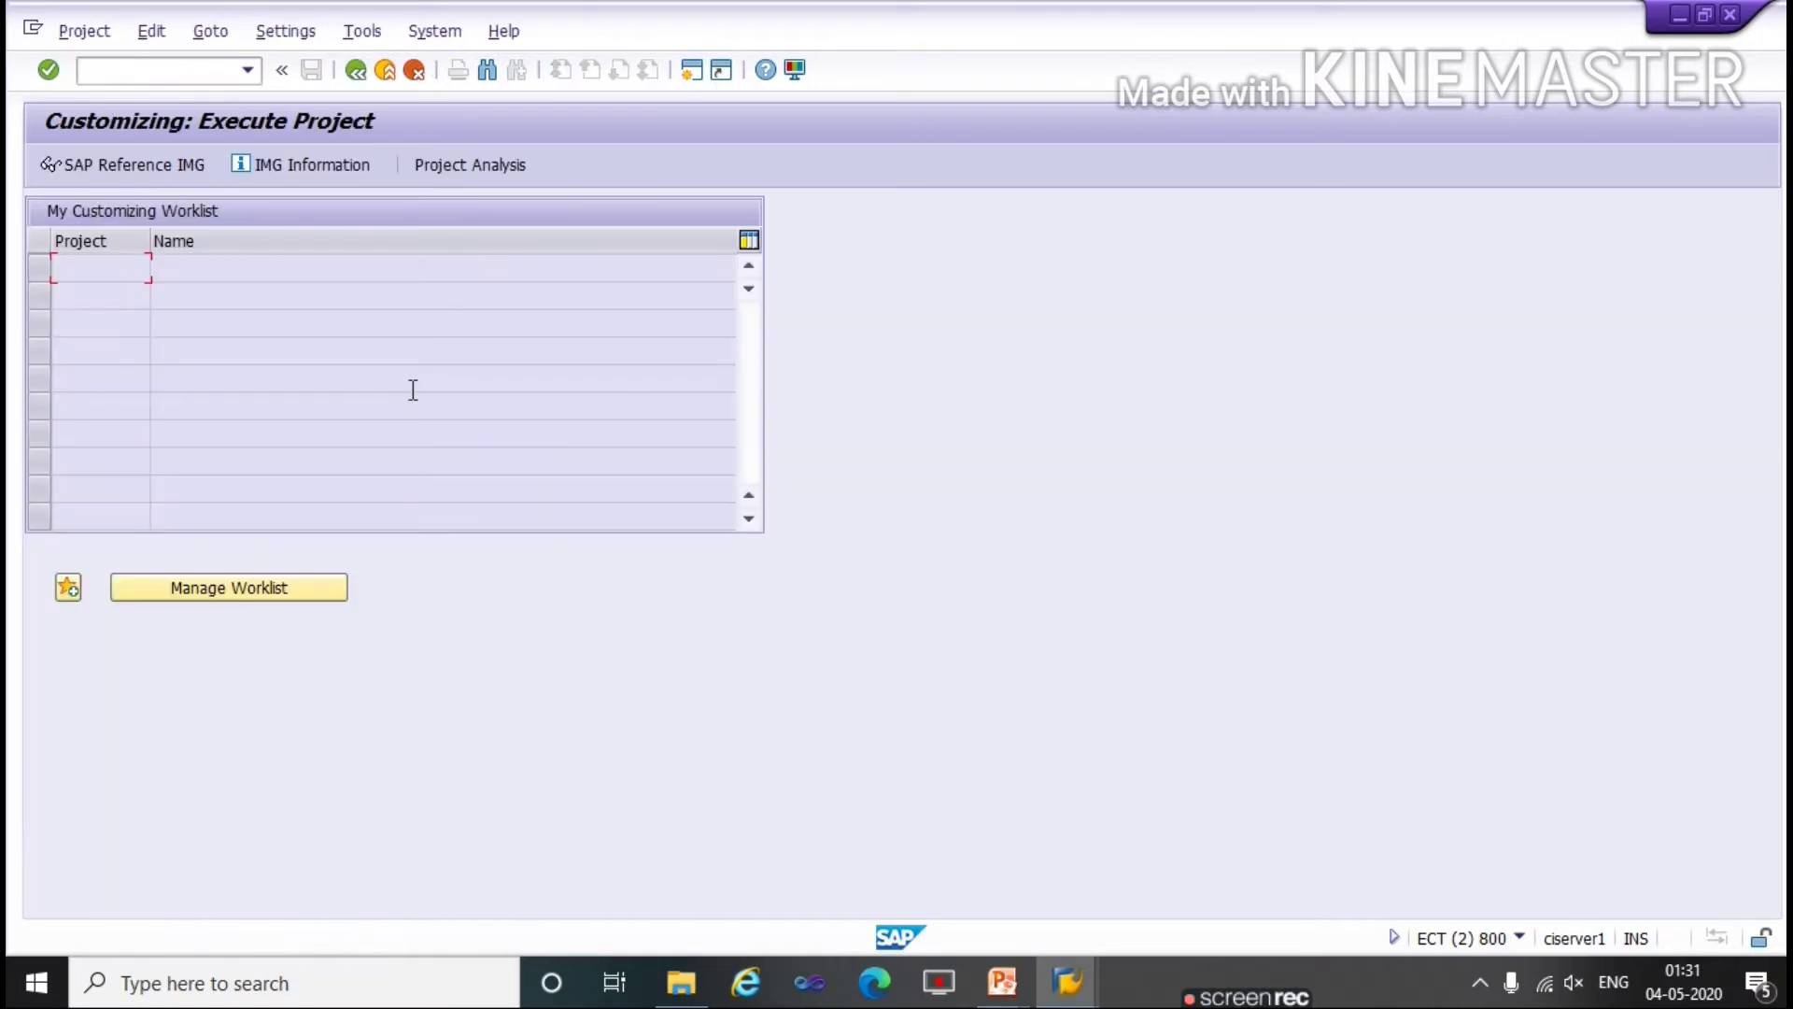
left_click(137, 164)
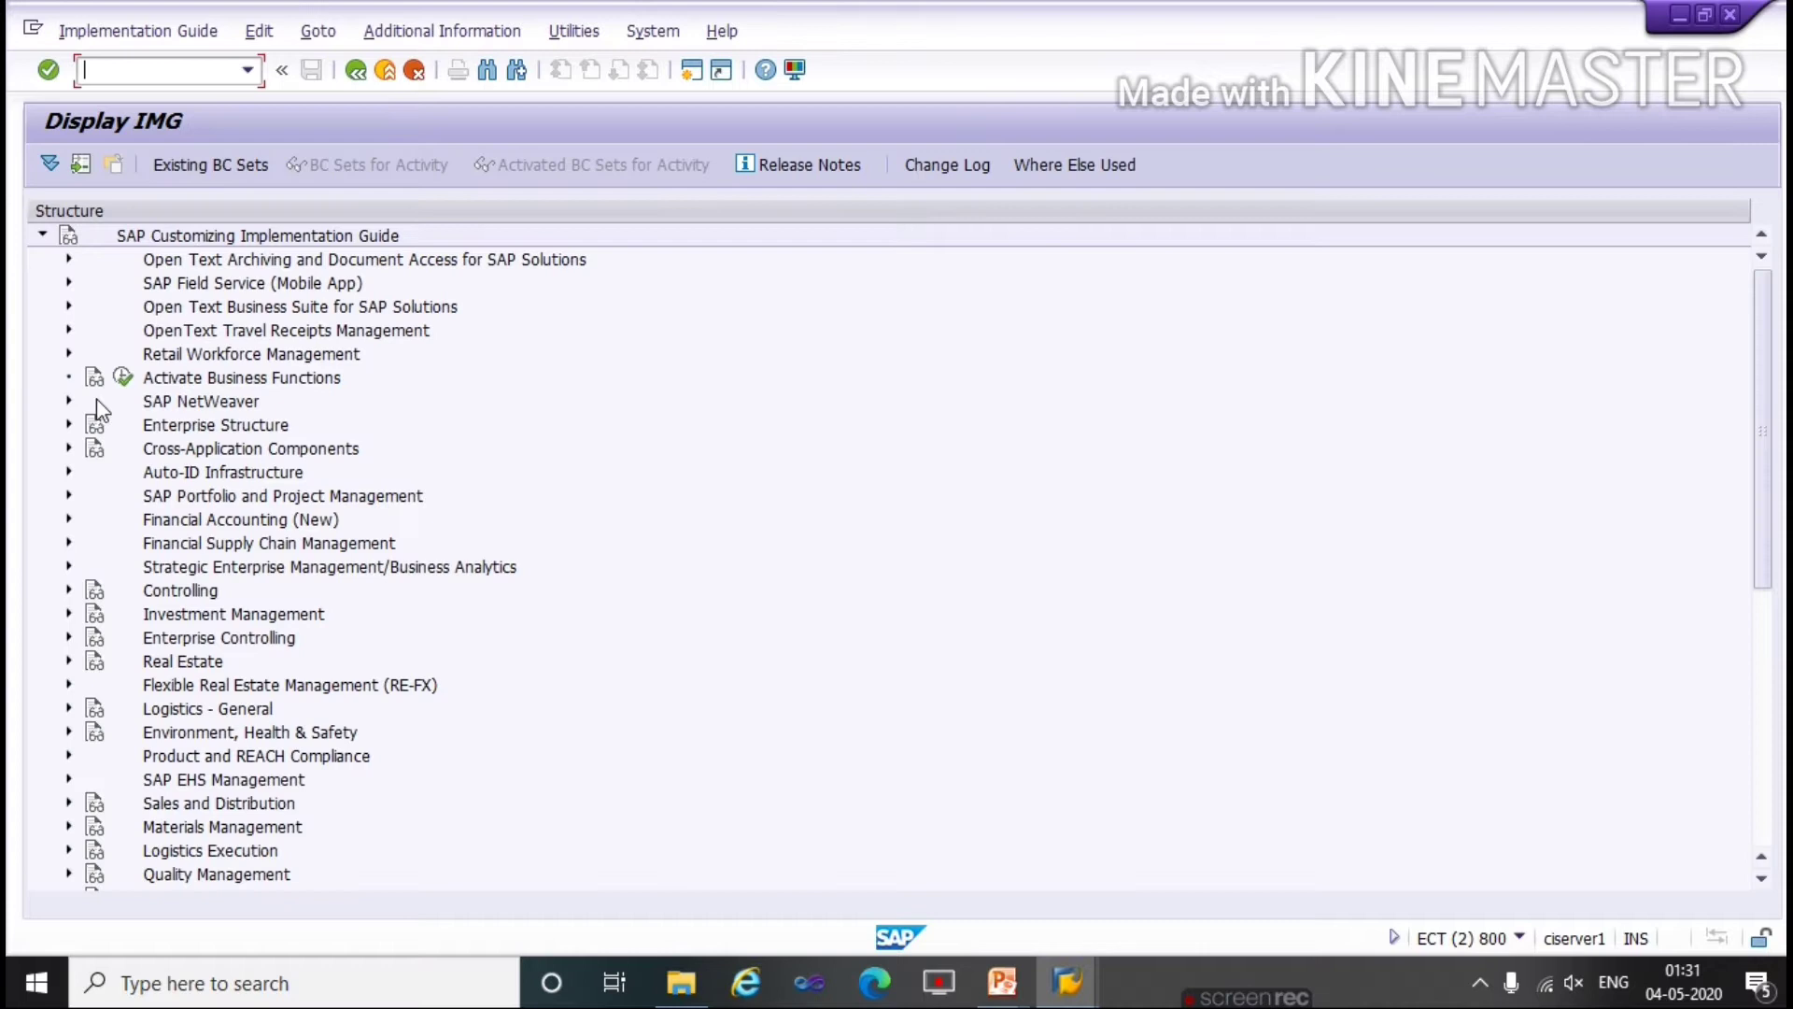
left_click(69, 520)
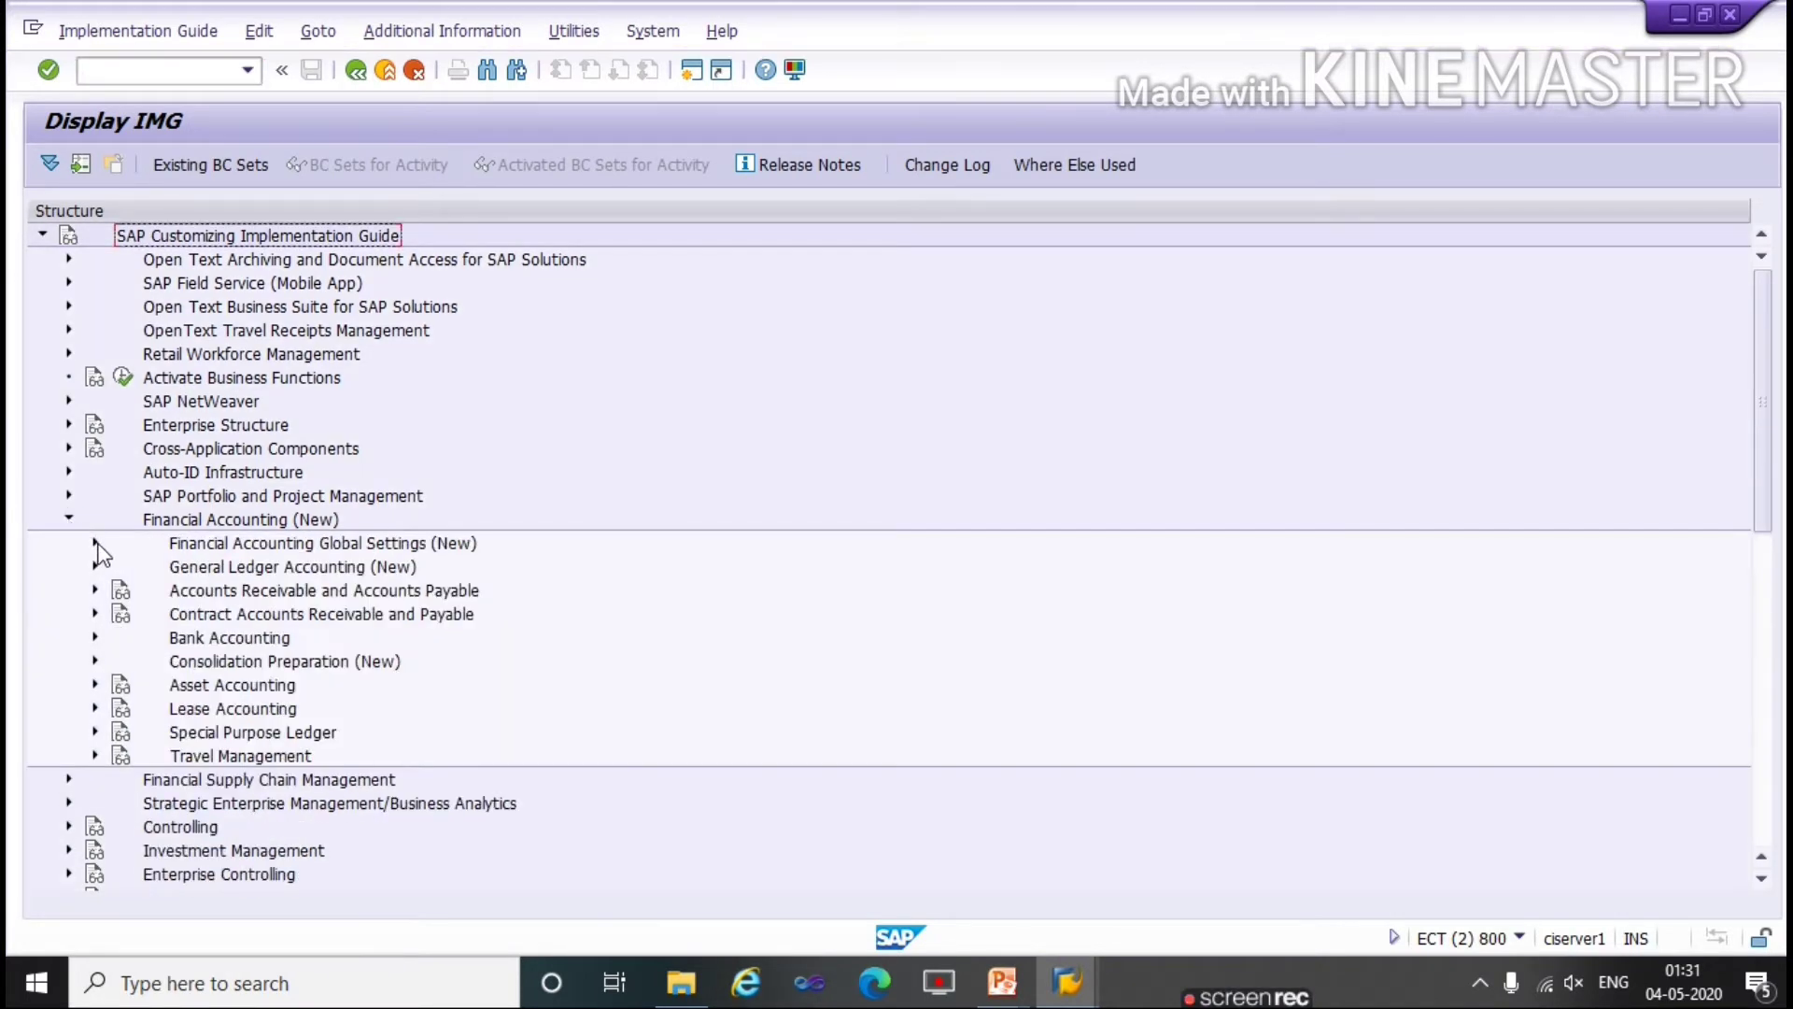
left_click(96, 544)
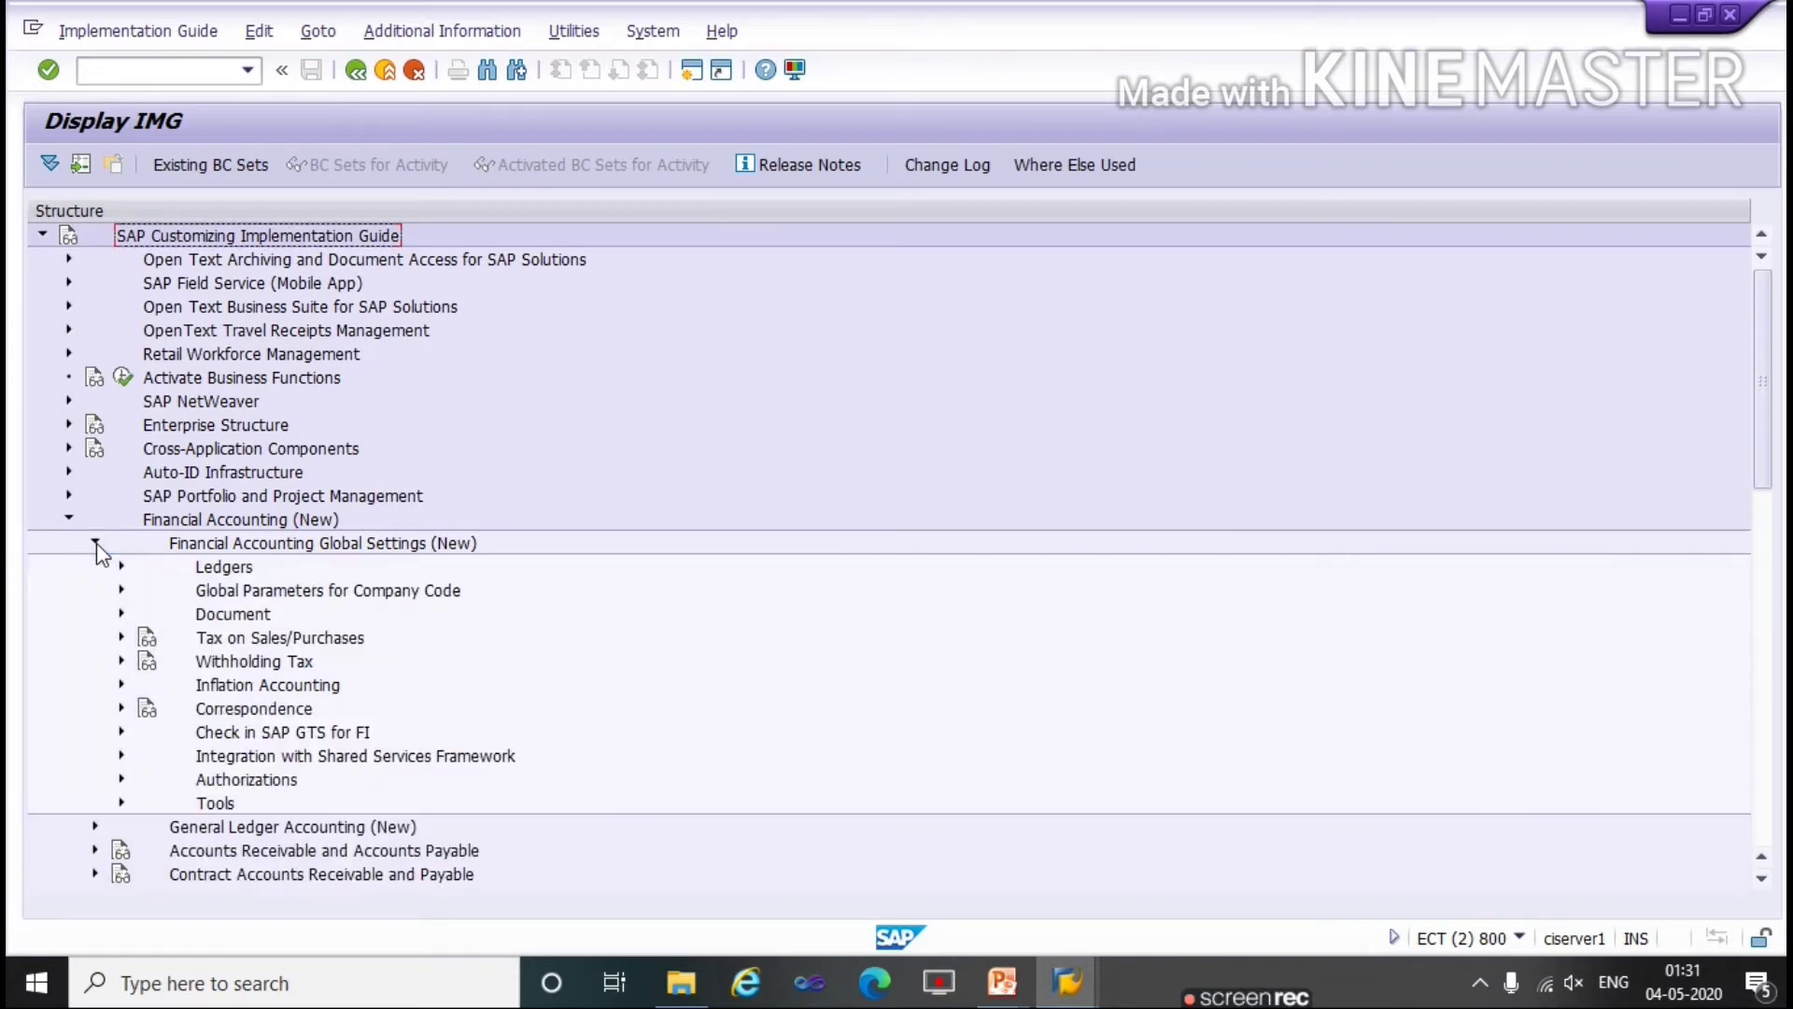
left_click(120, 567)
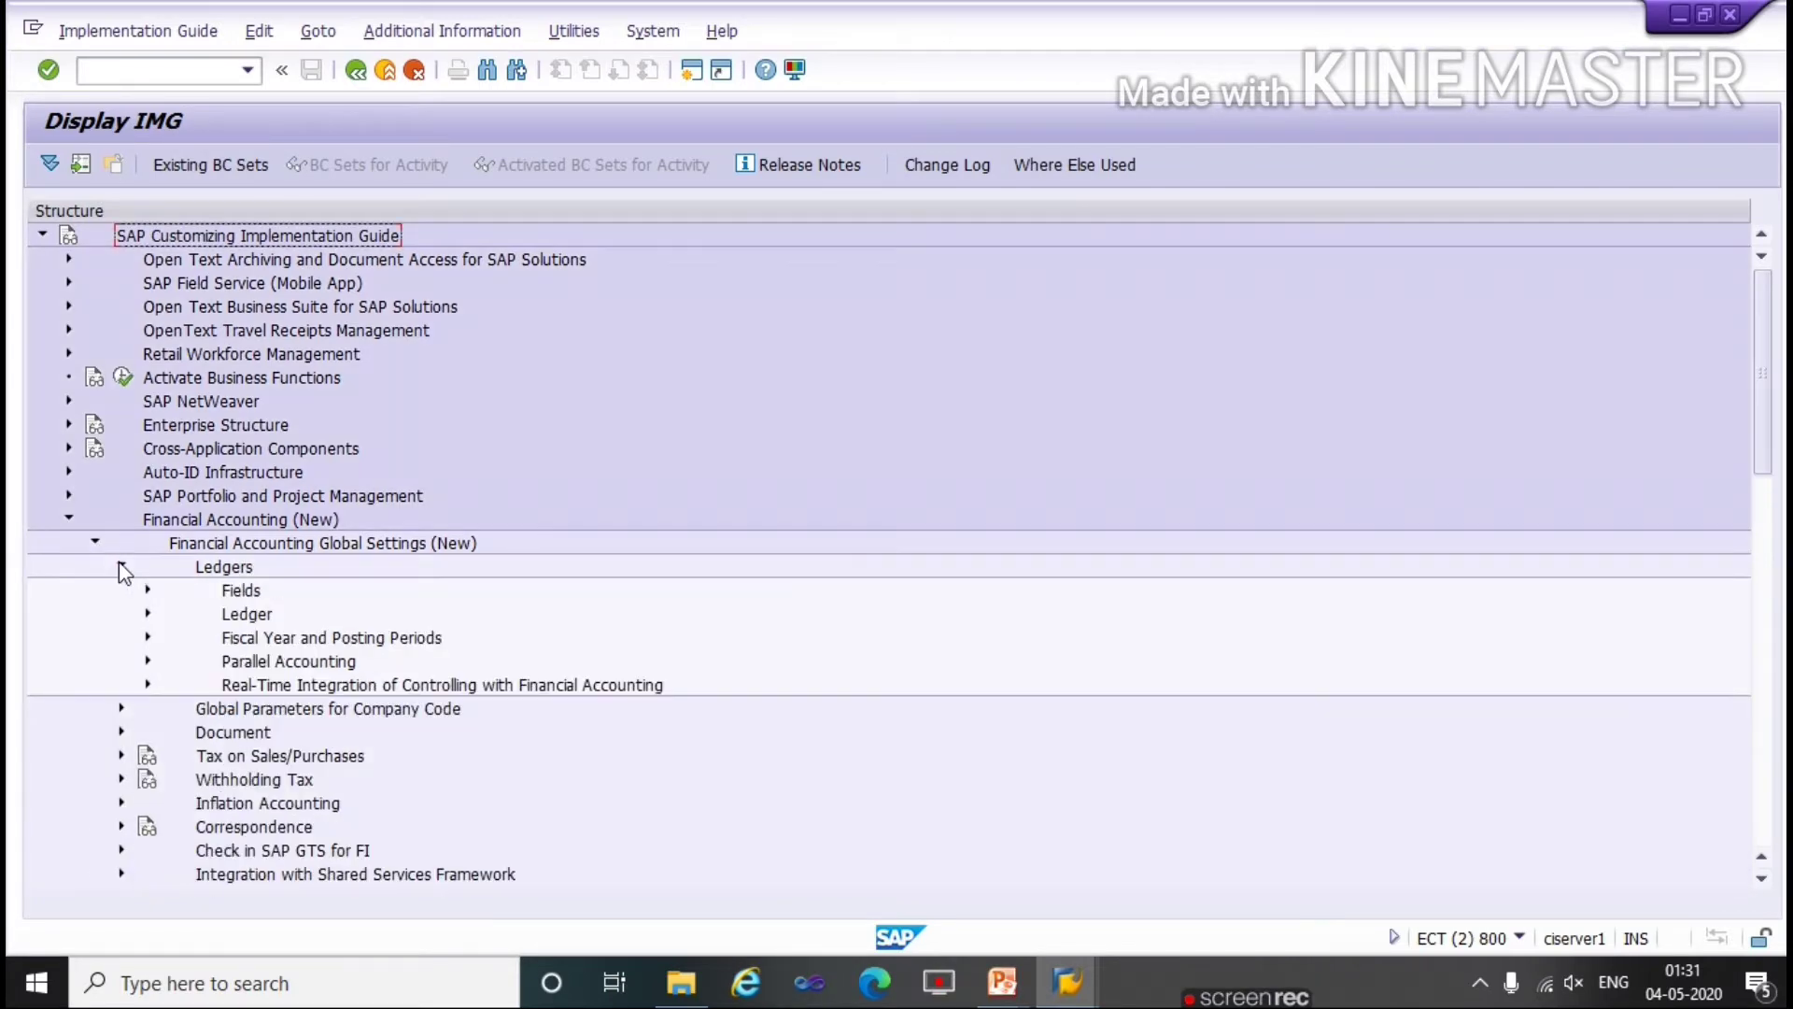
left_click(147, 637)
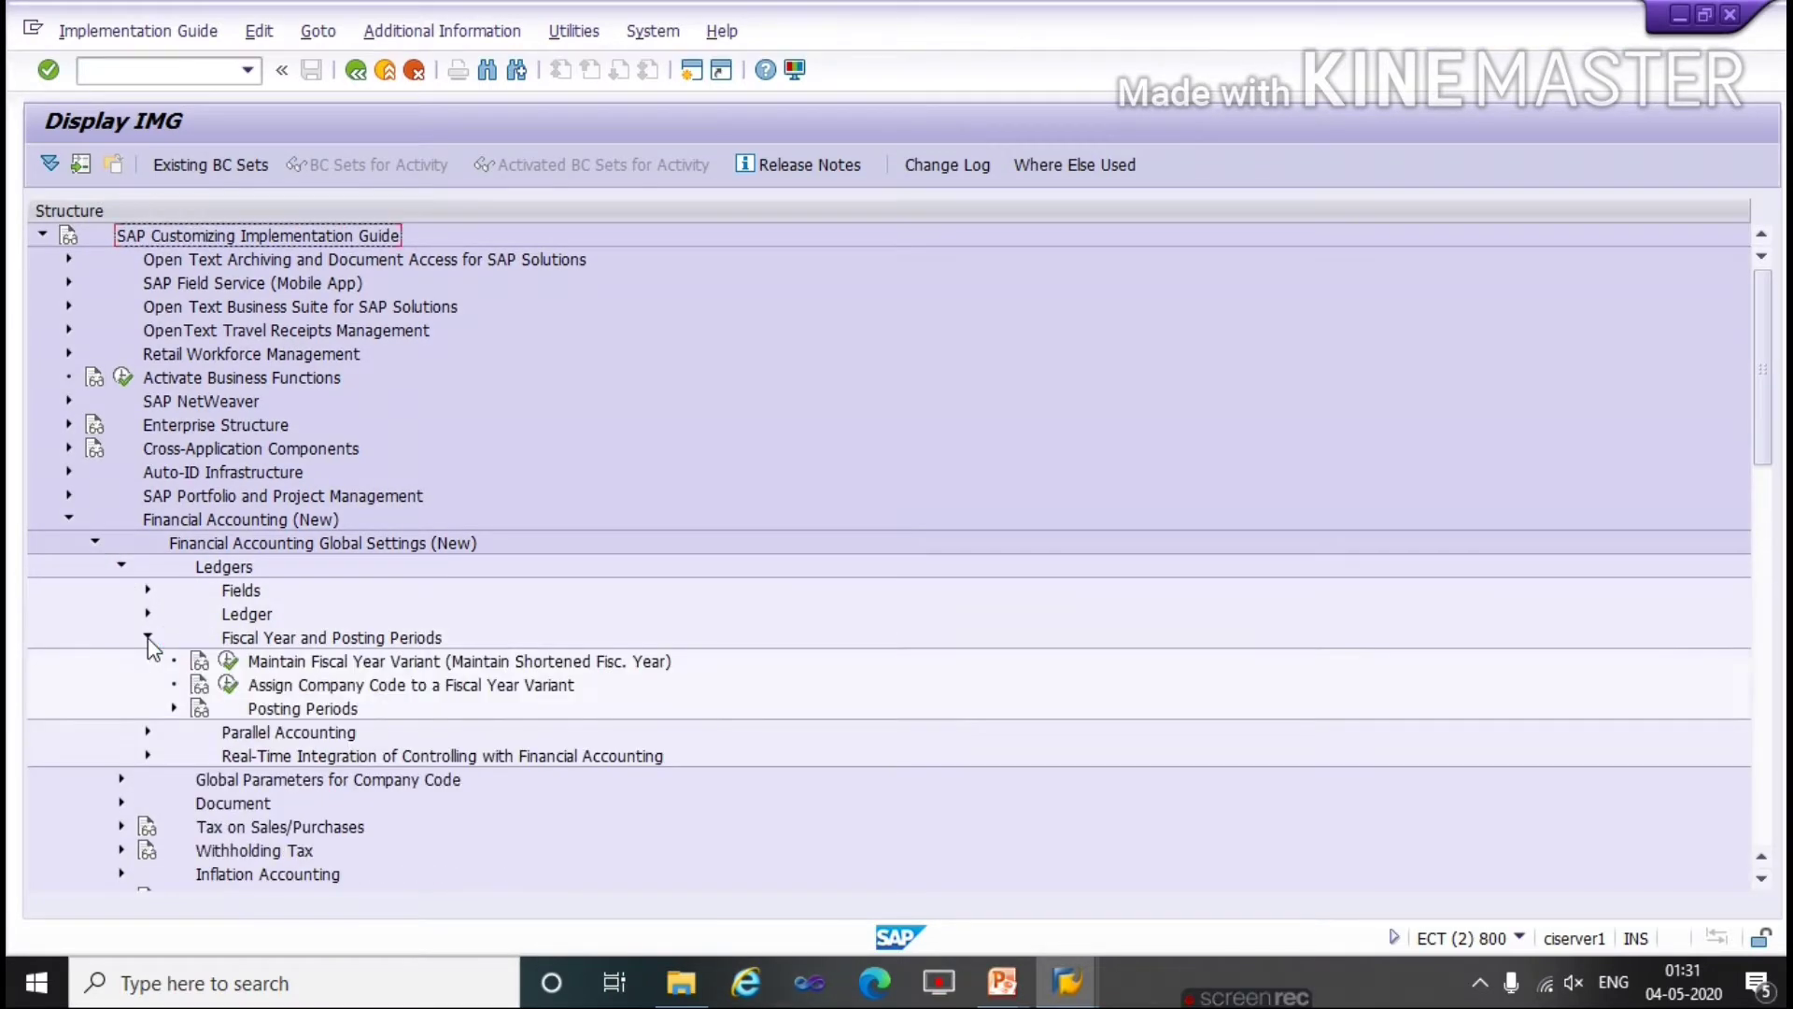
left_click(174, 708)
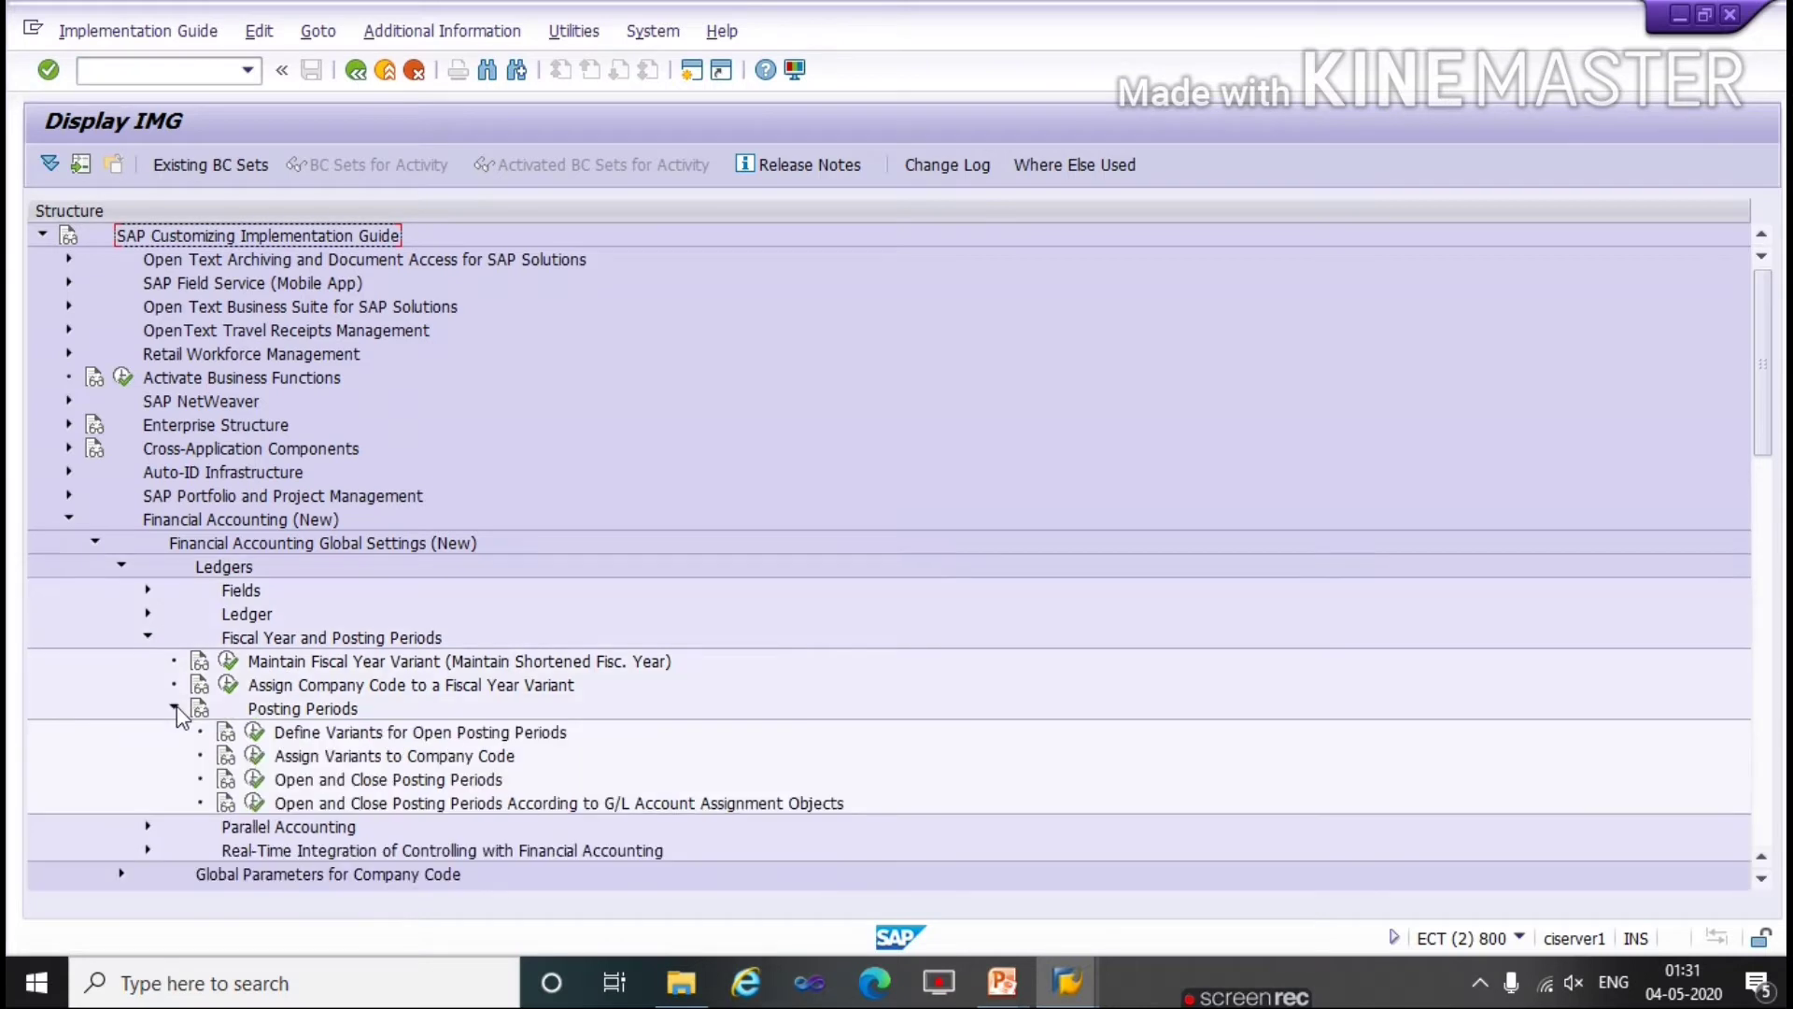
Step: Create posting period variant TA02 named 'VARIANT FOR OPEN POSTING PERIOD'
left_click(255, 734)
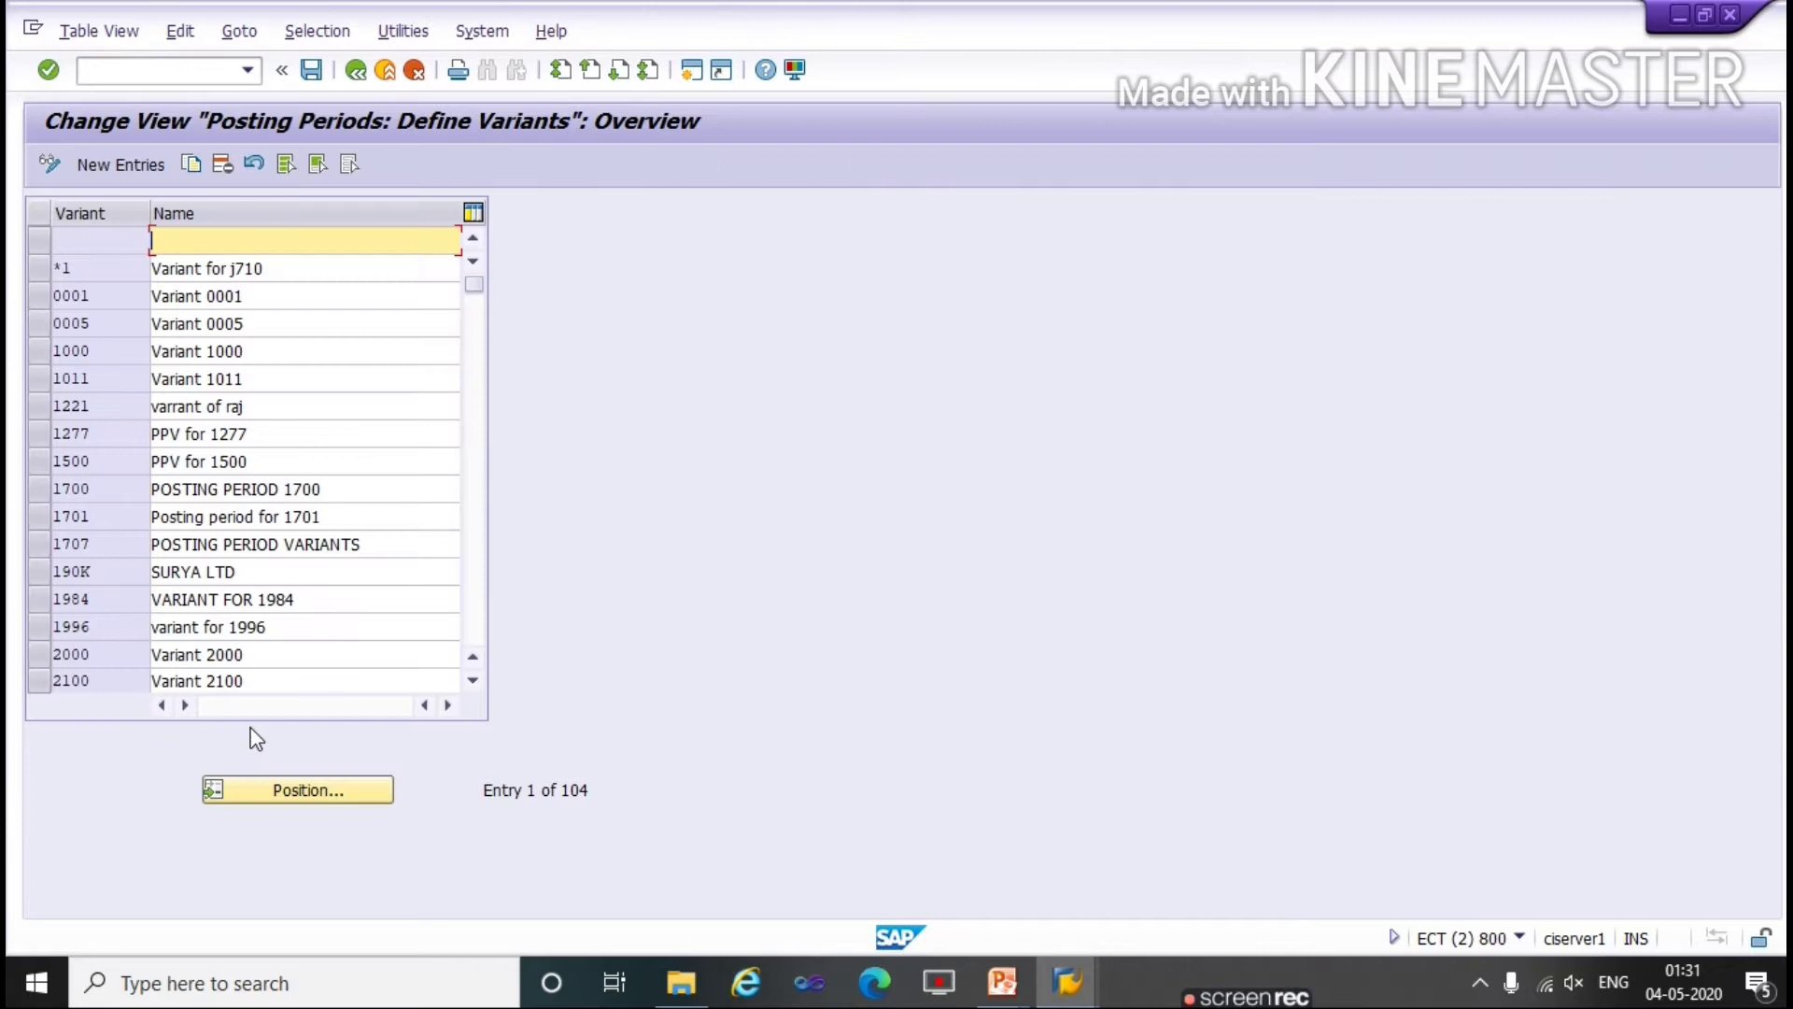
left_click(115, 164)
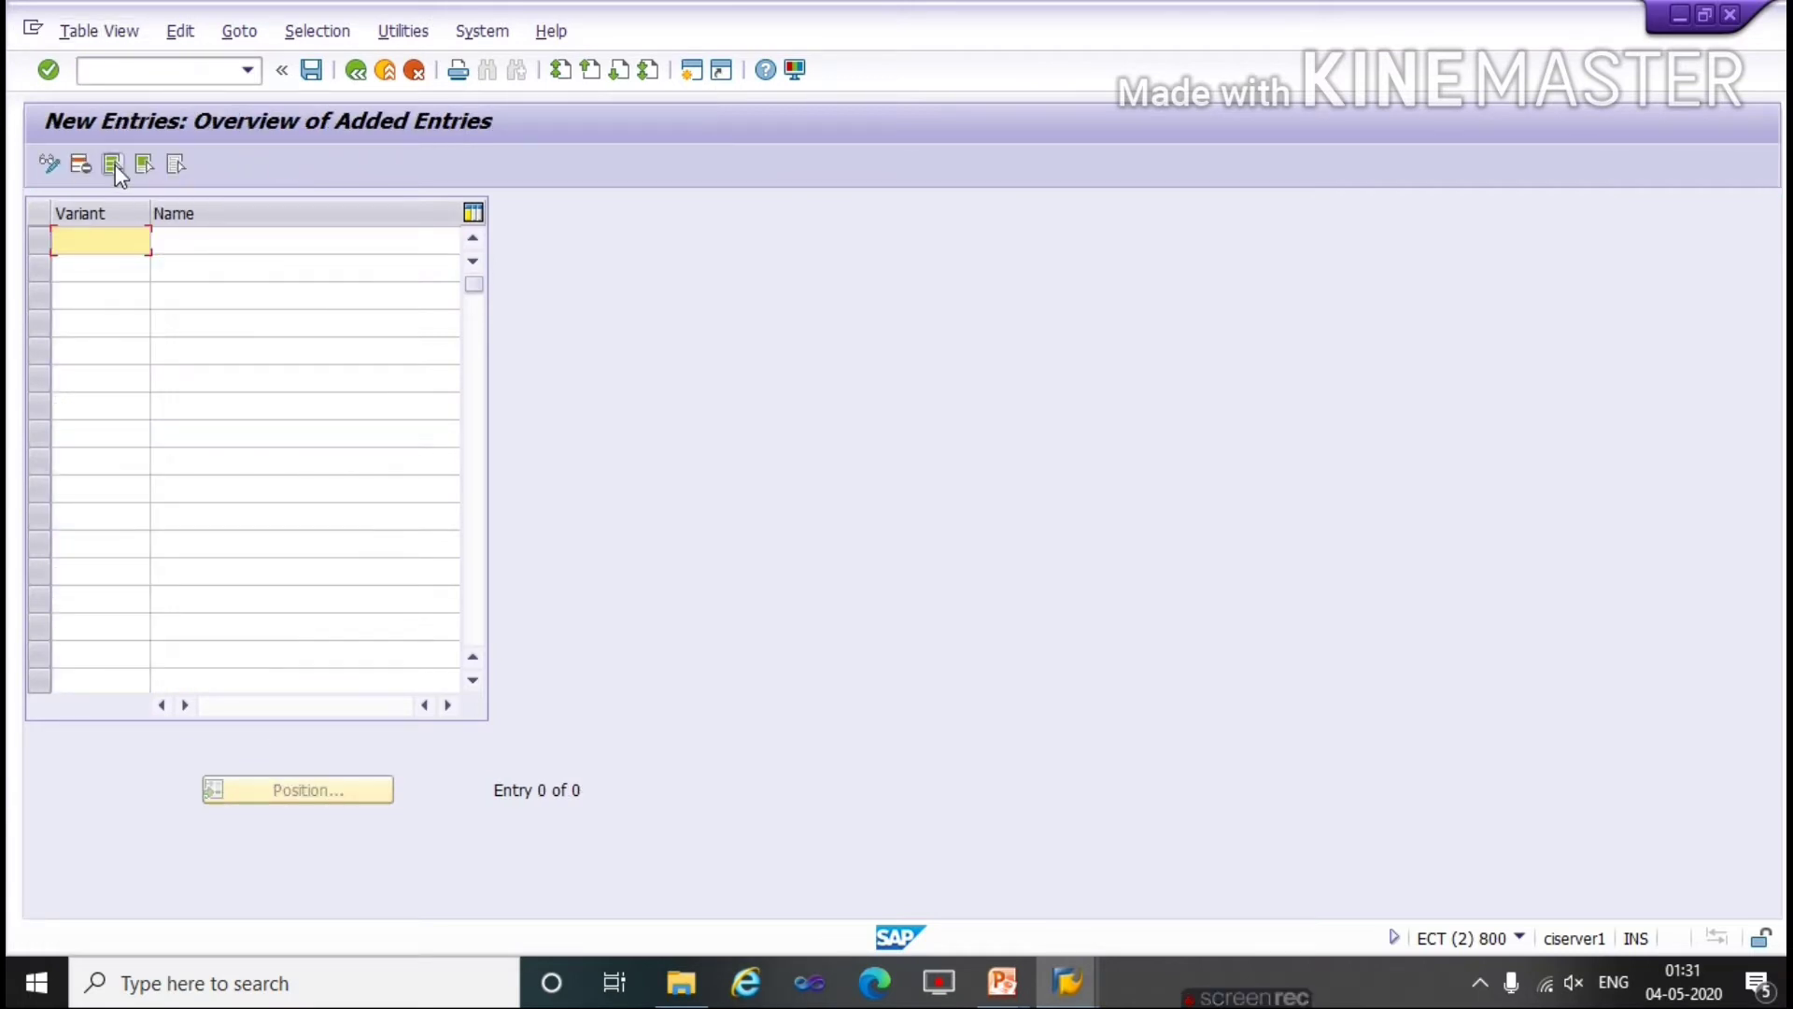
type("TA")
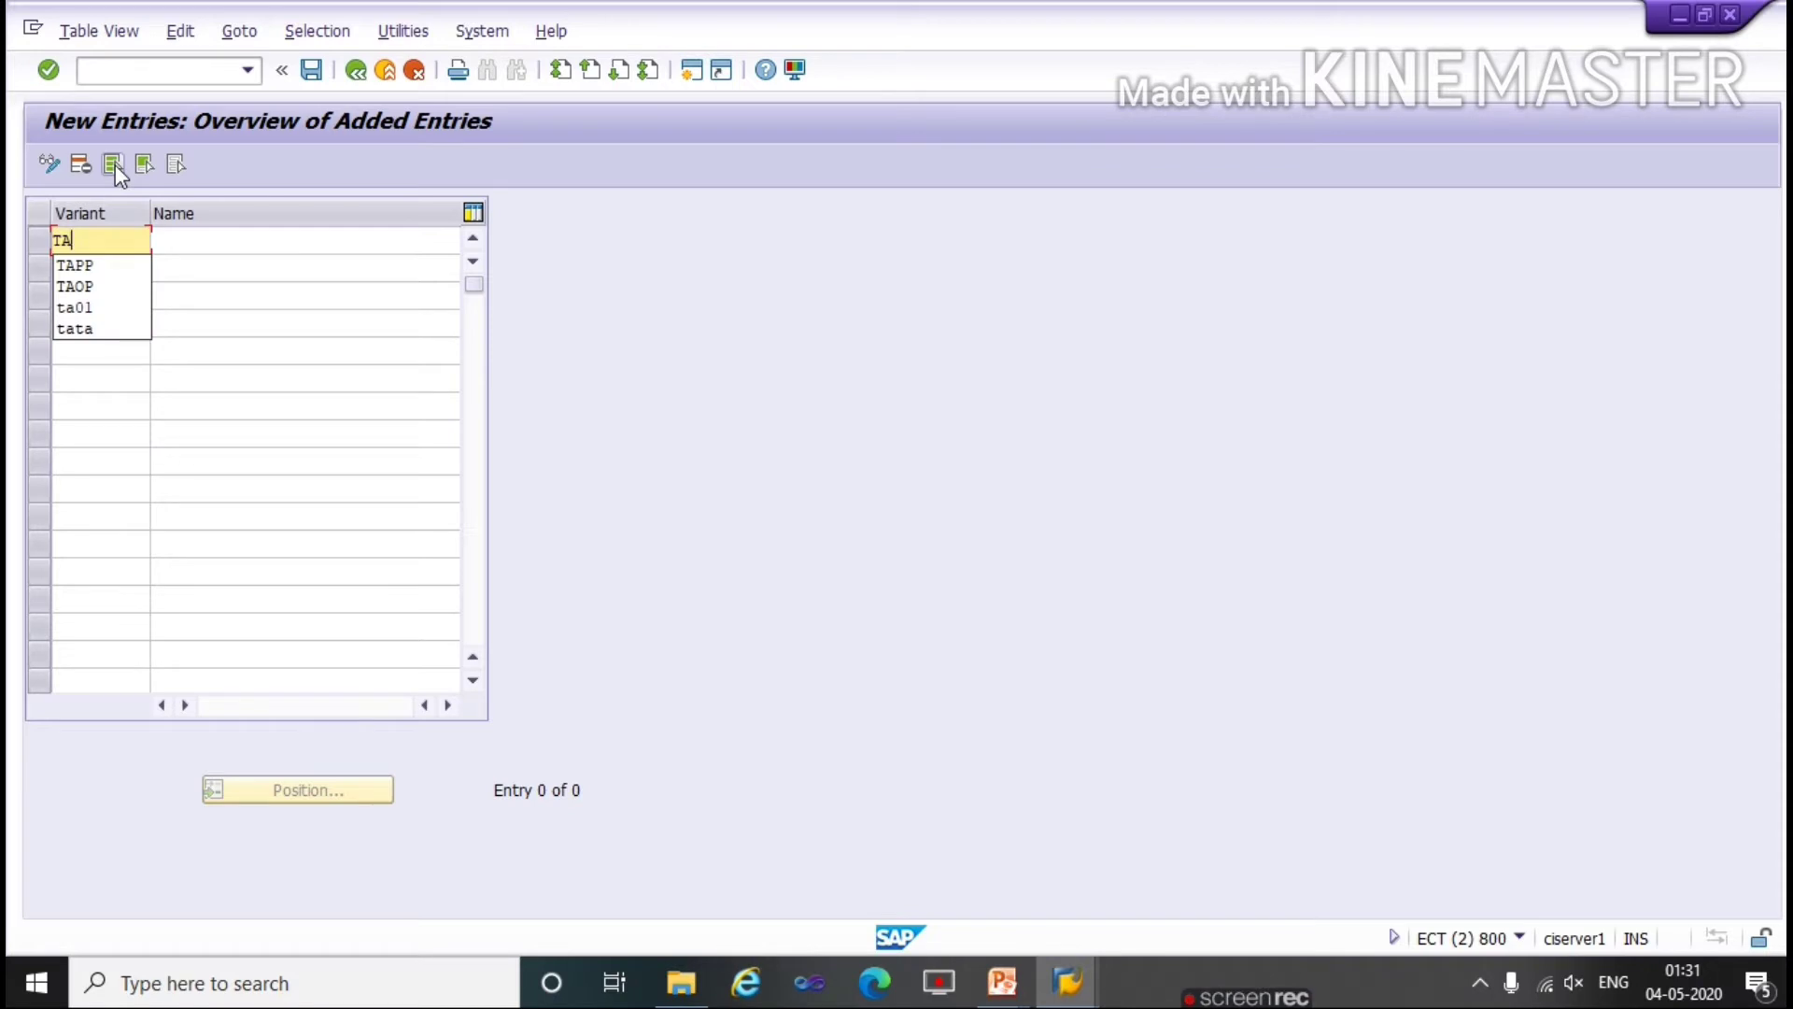
type("02")
key("Tab")
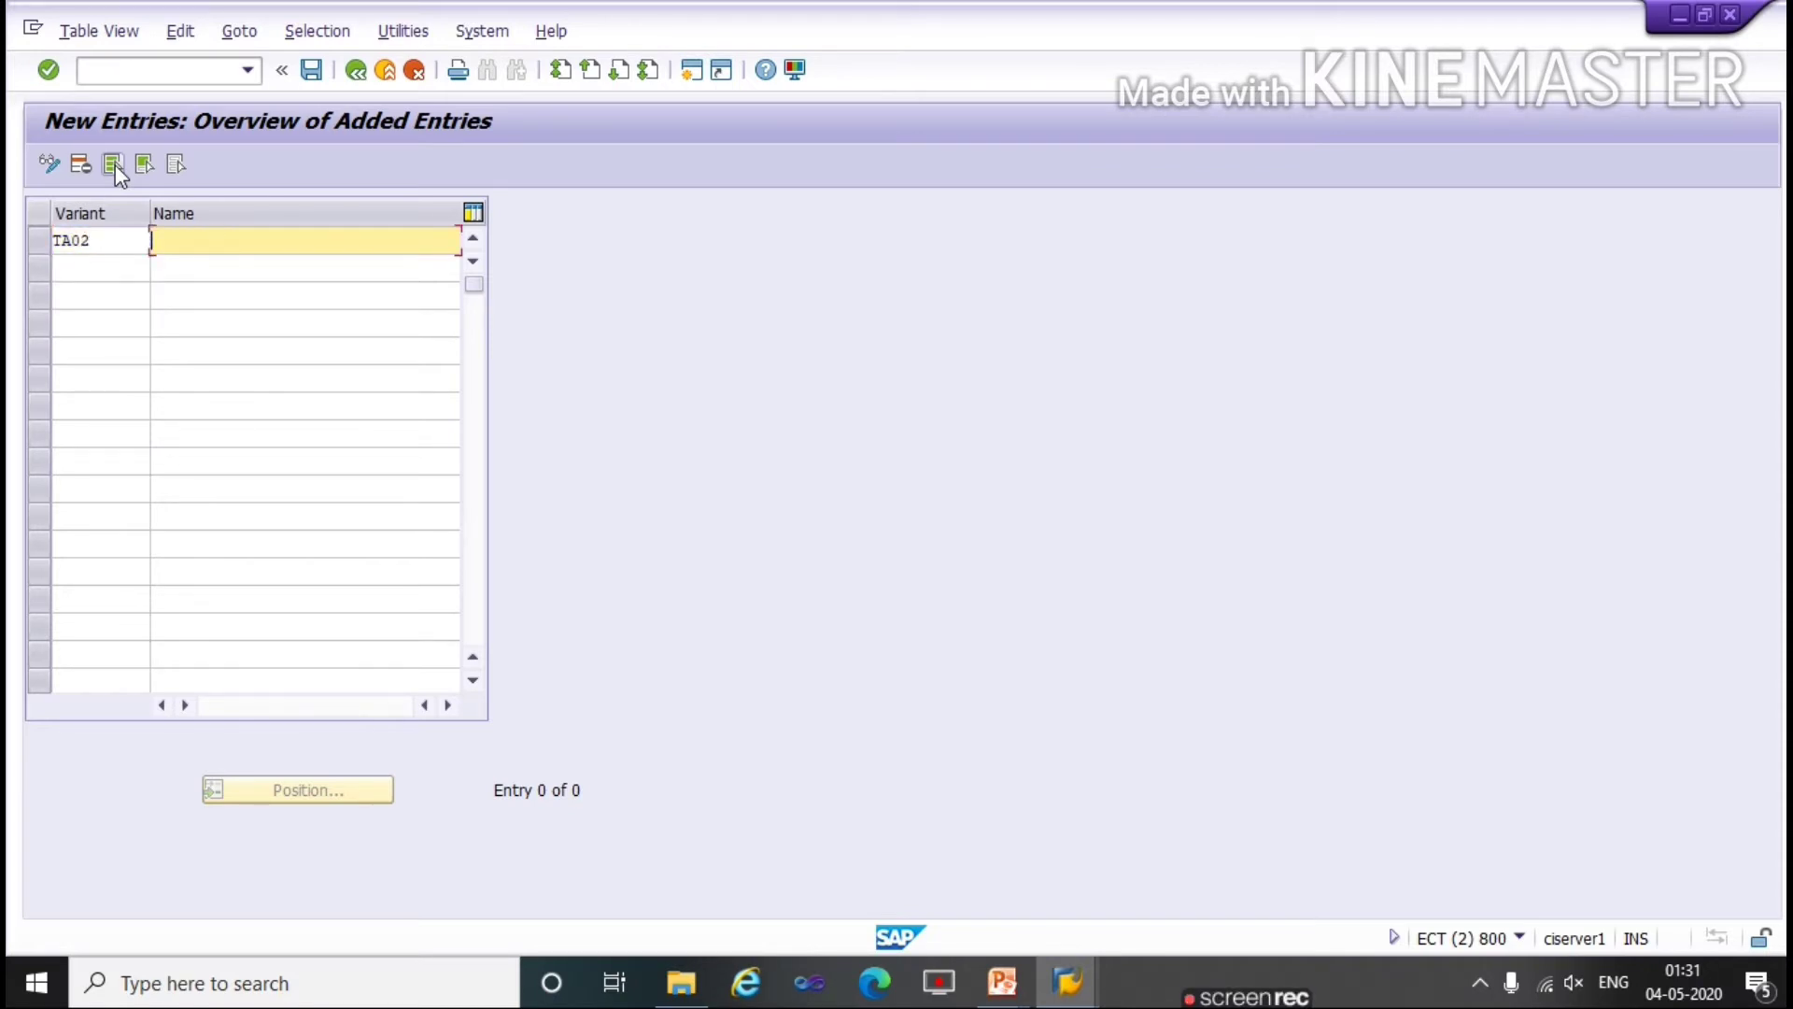
type("V")
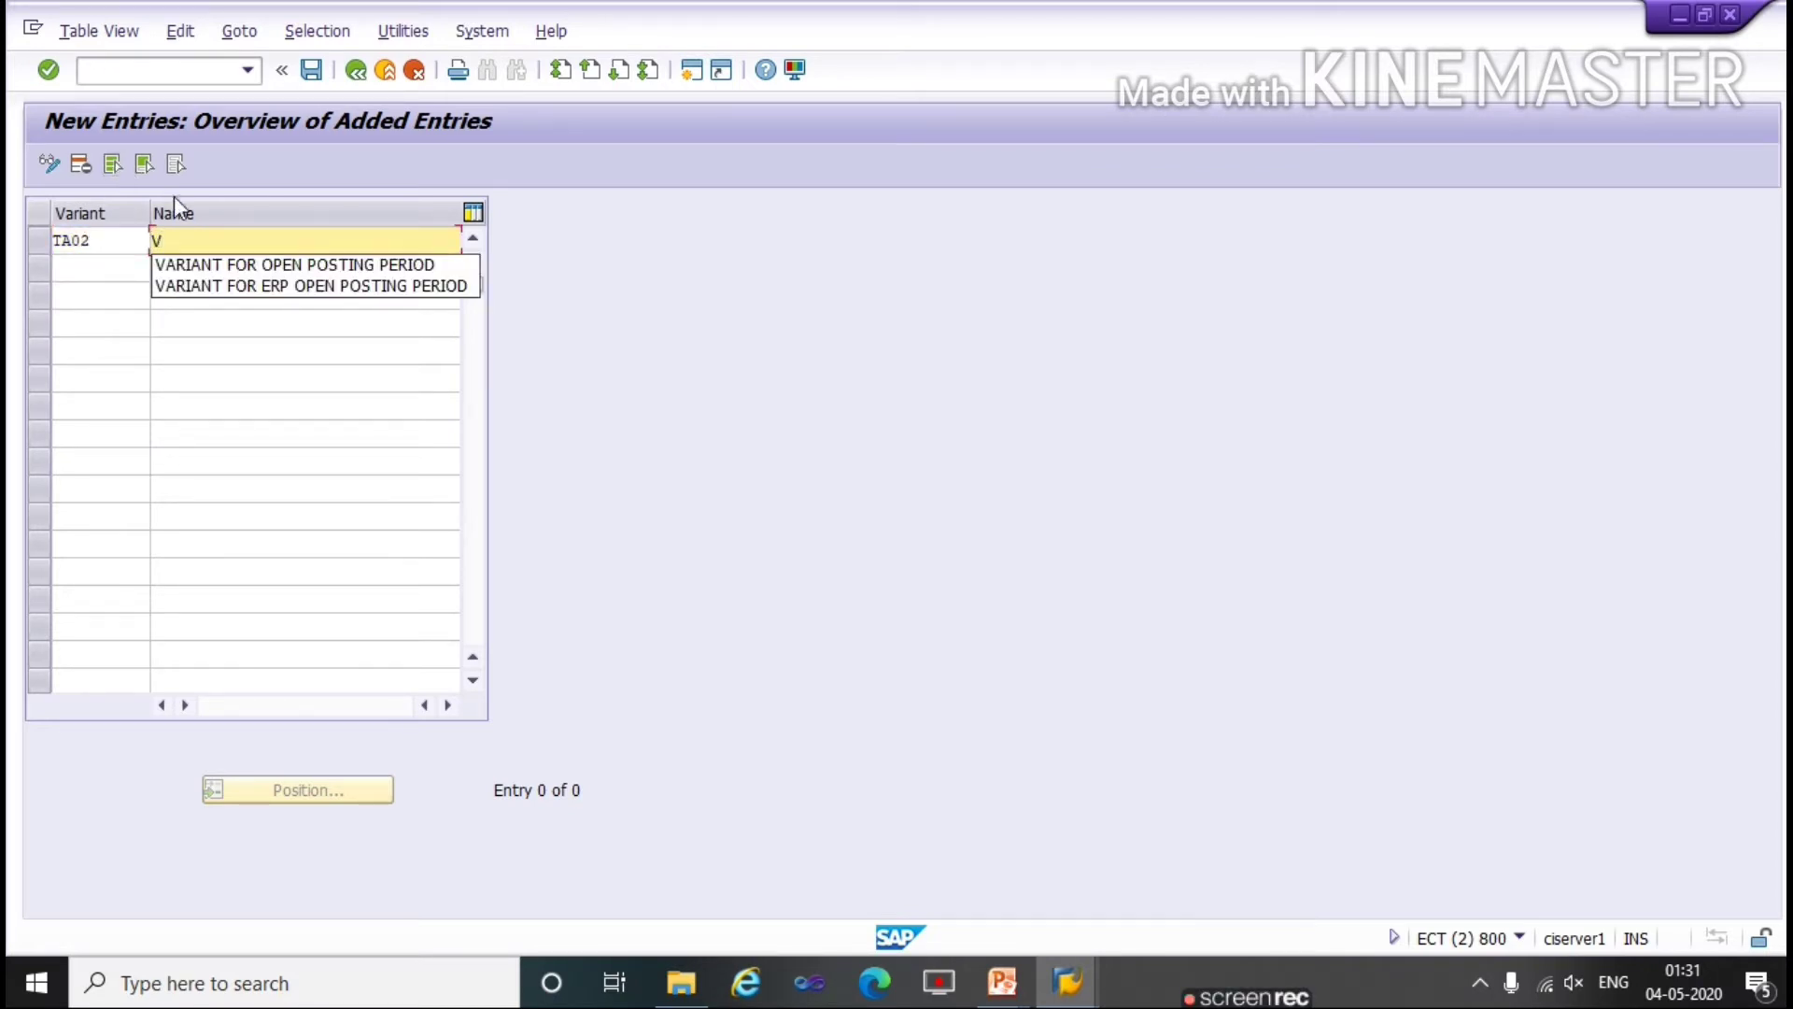
left_click(219, 267)
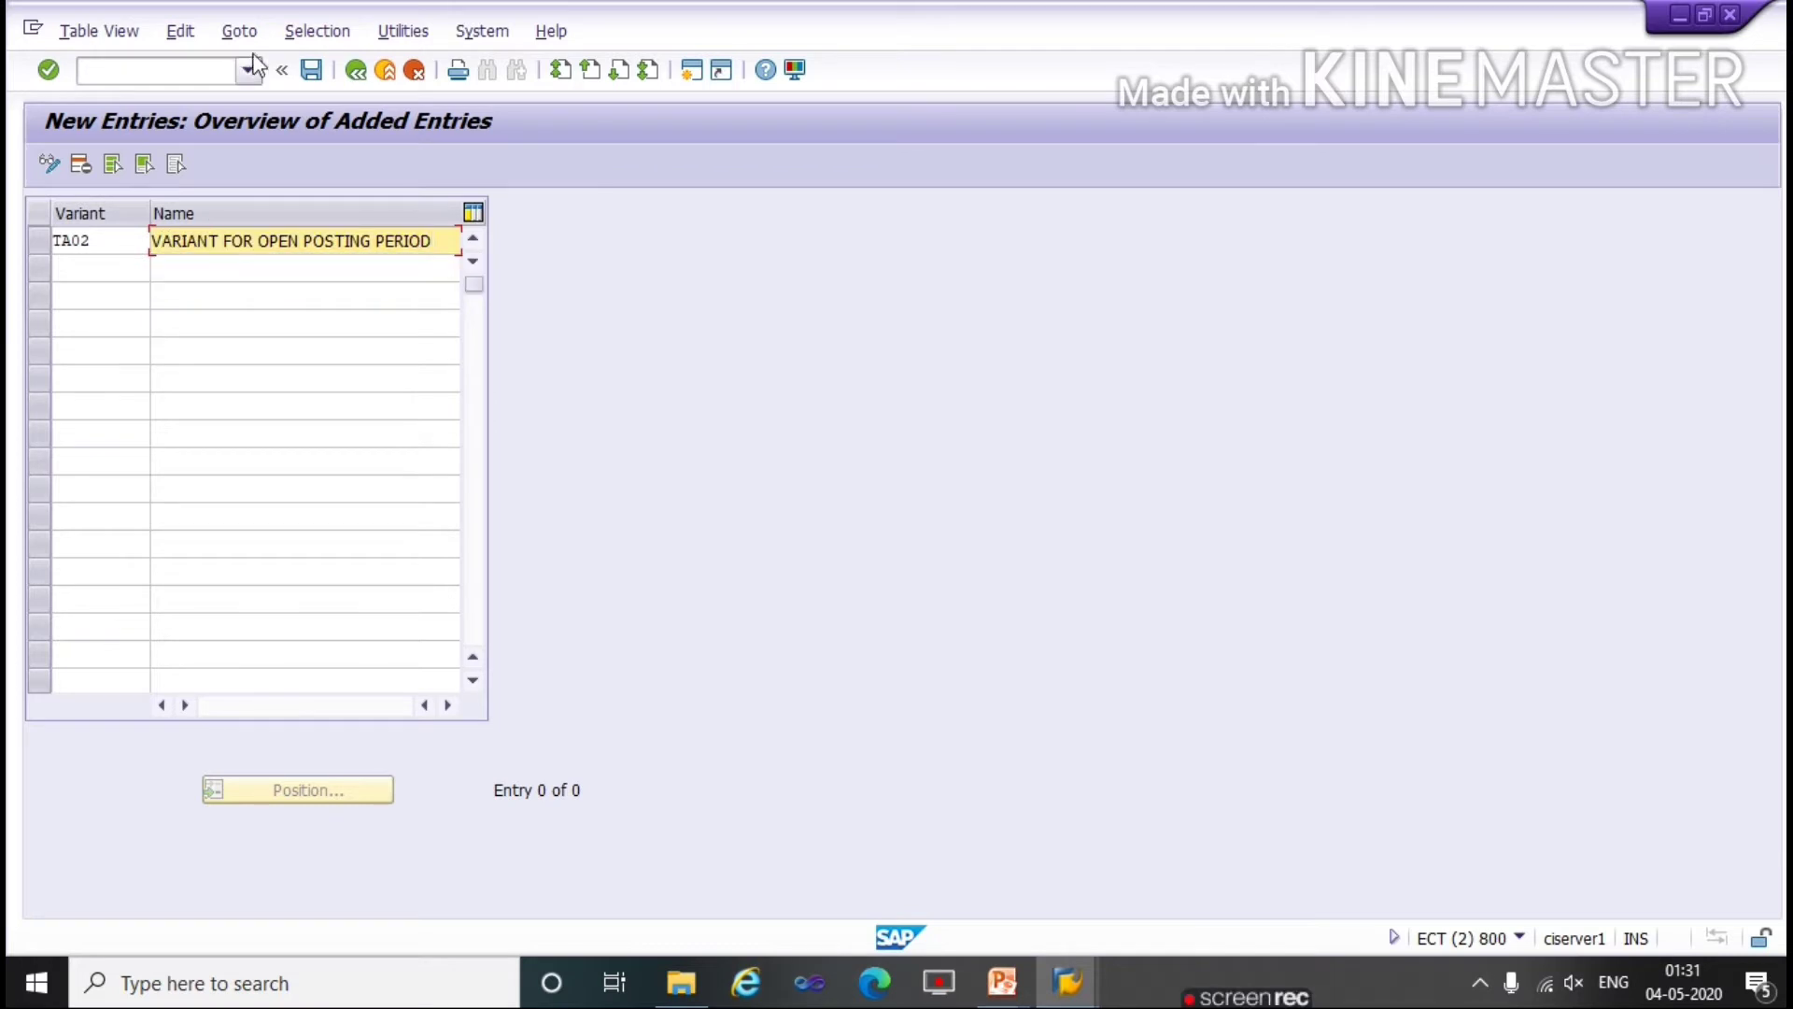
Step: Save variant TA02 under the customizing request and return to the IMG tree
left_click(311, 71)
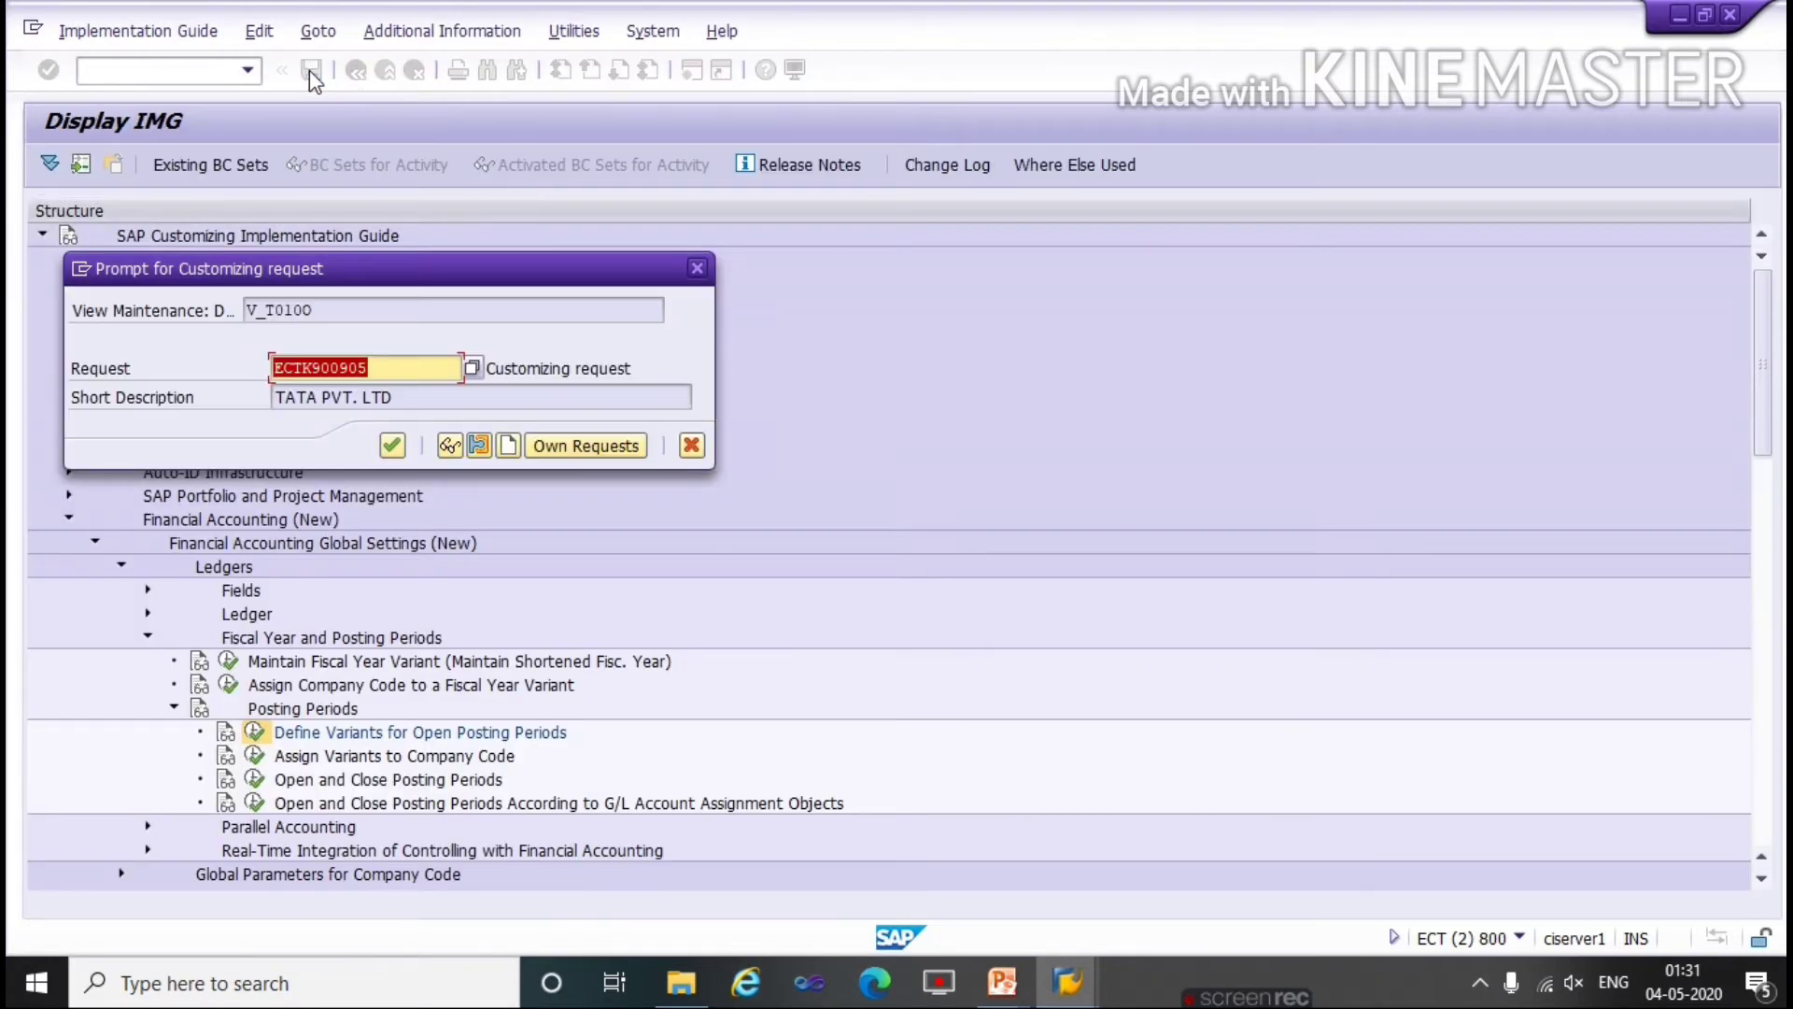
left_click(392, 448)
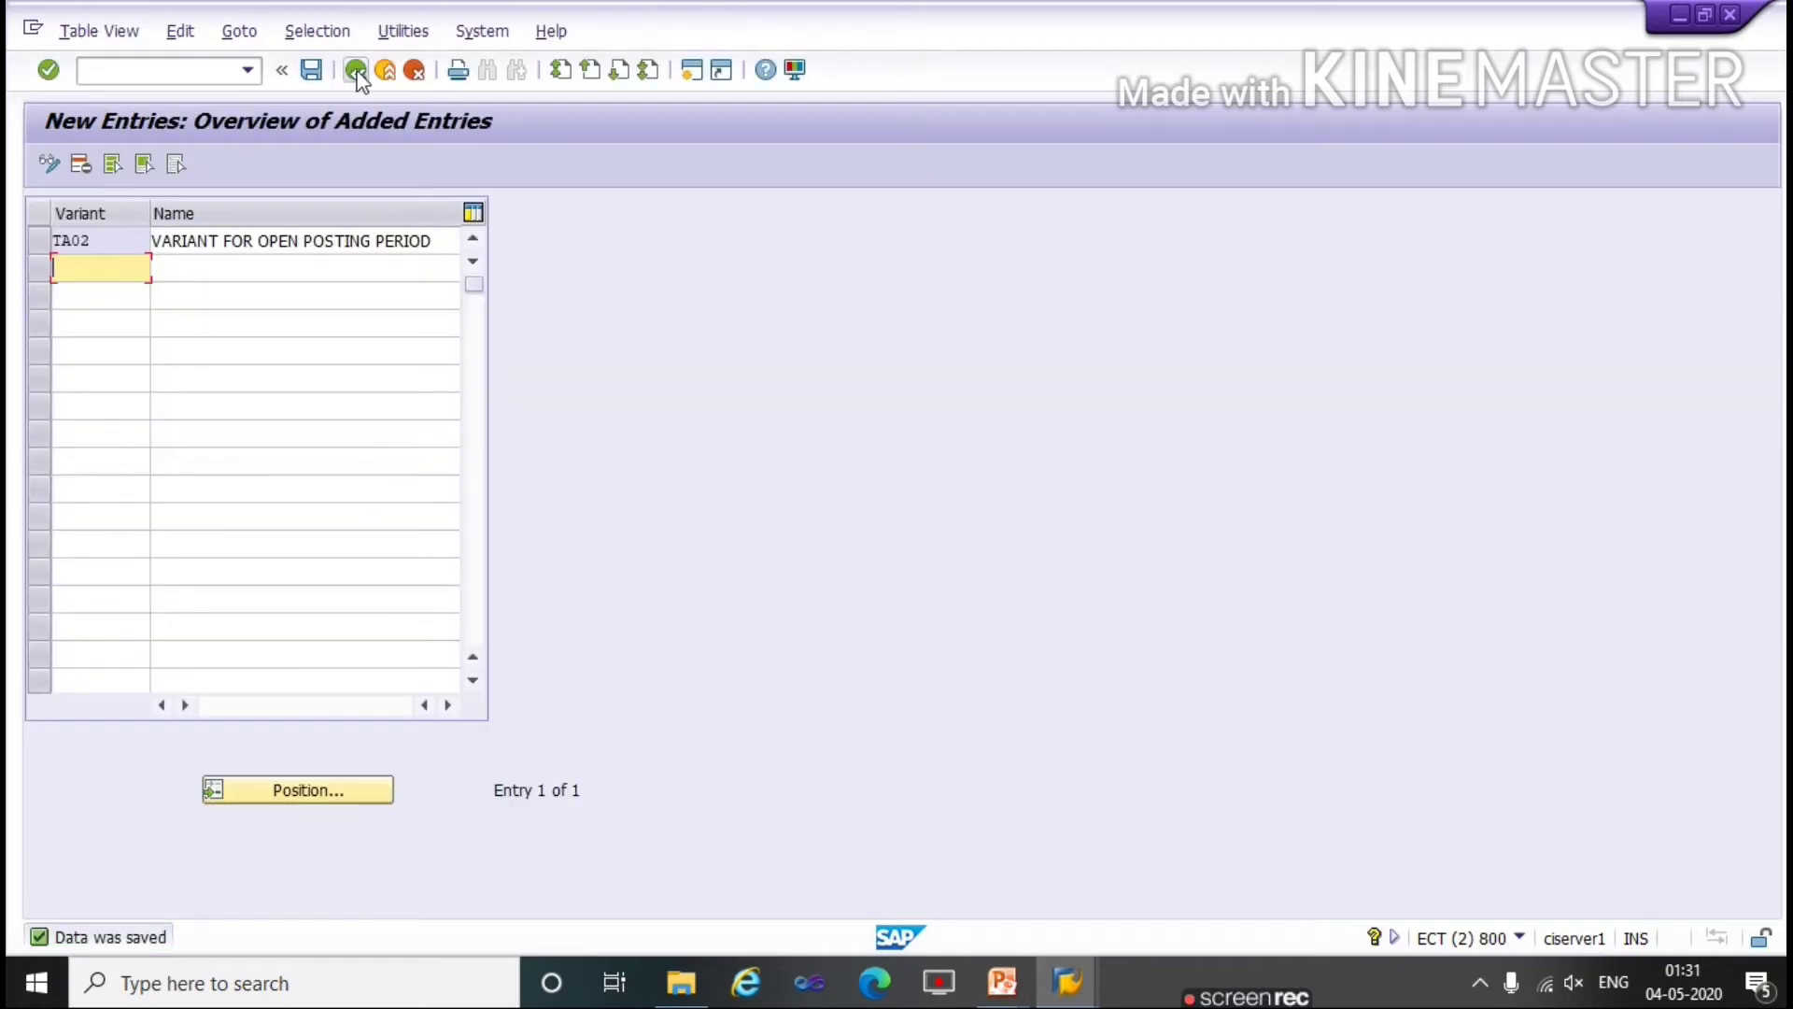
left_click(356, 71)
left_click(356, 71)
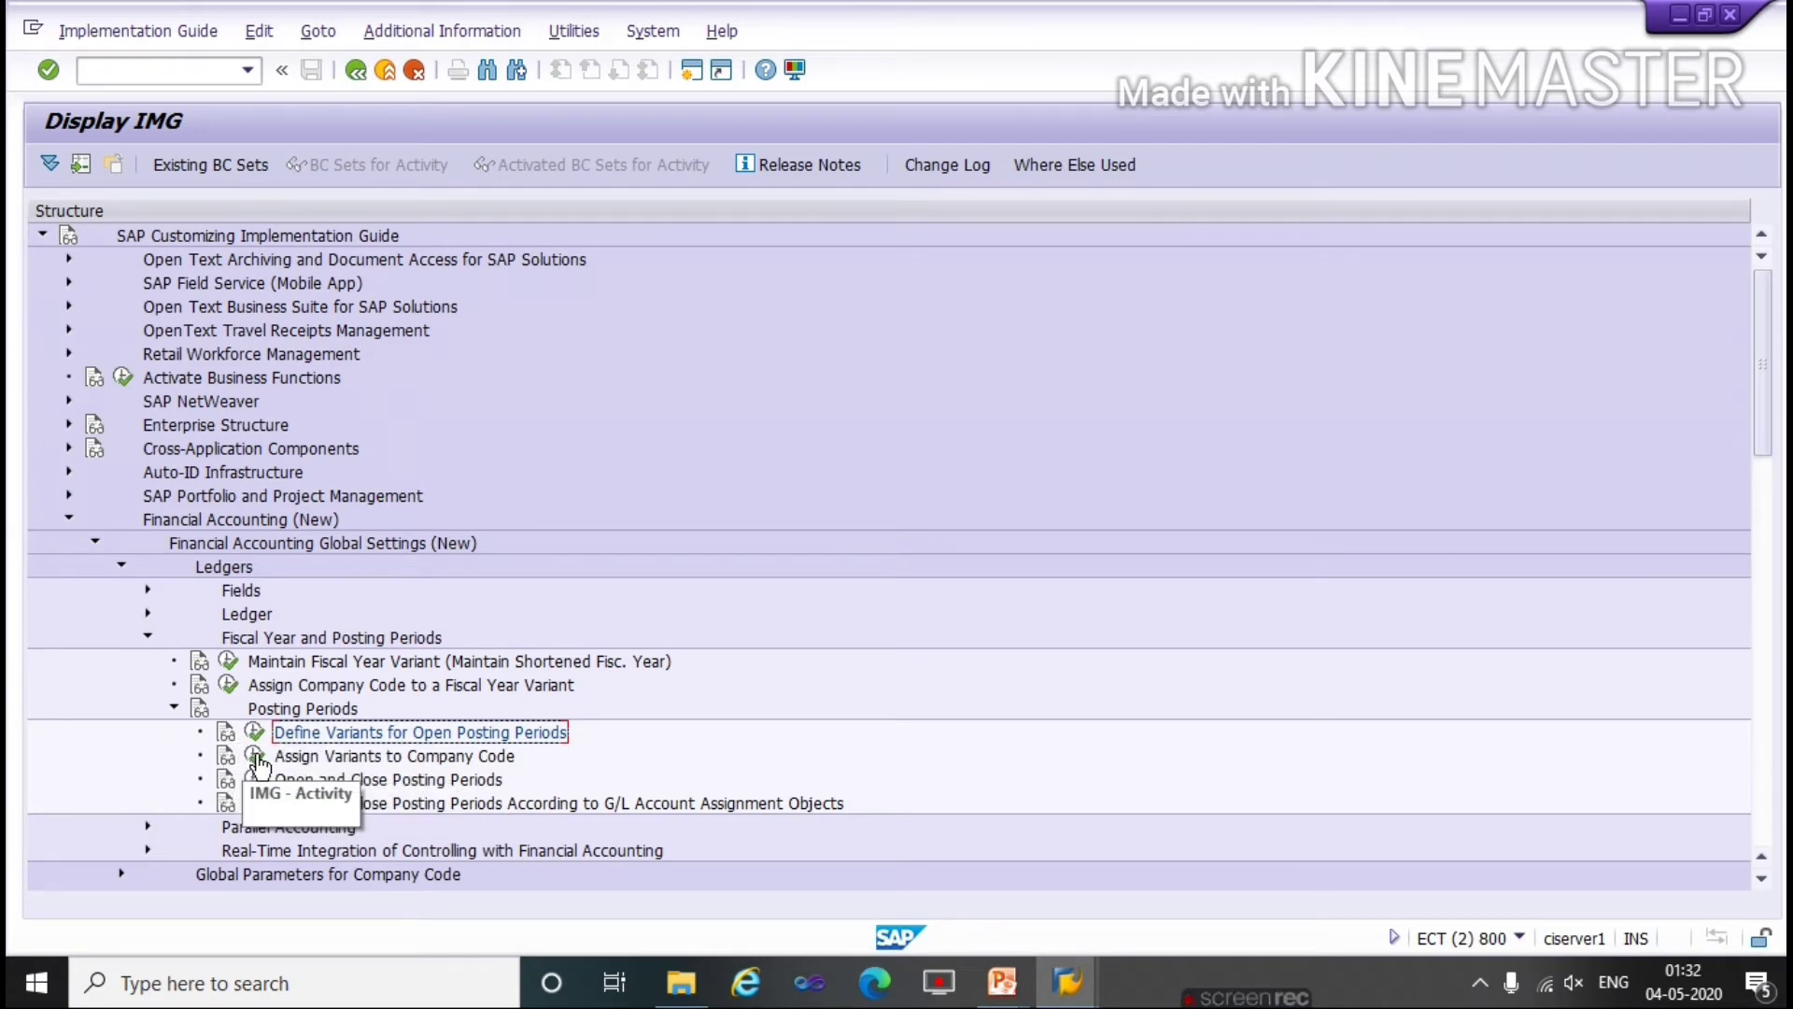
Step: In Assign Variants to Company Code, locate company code TATA
left_click(255, 757)
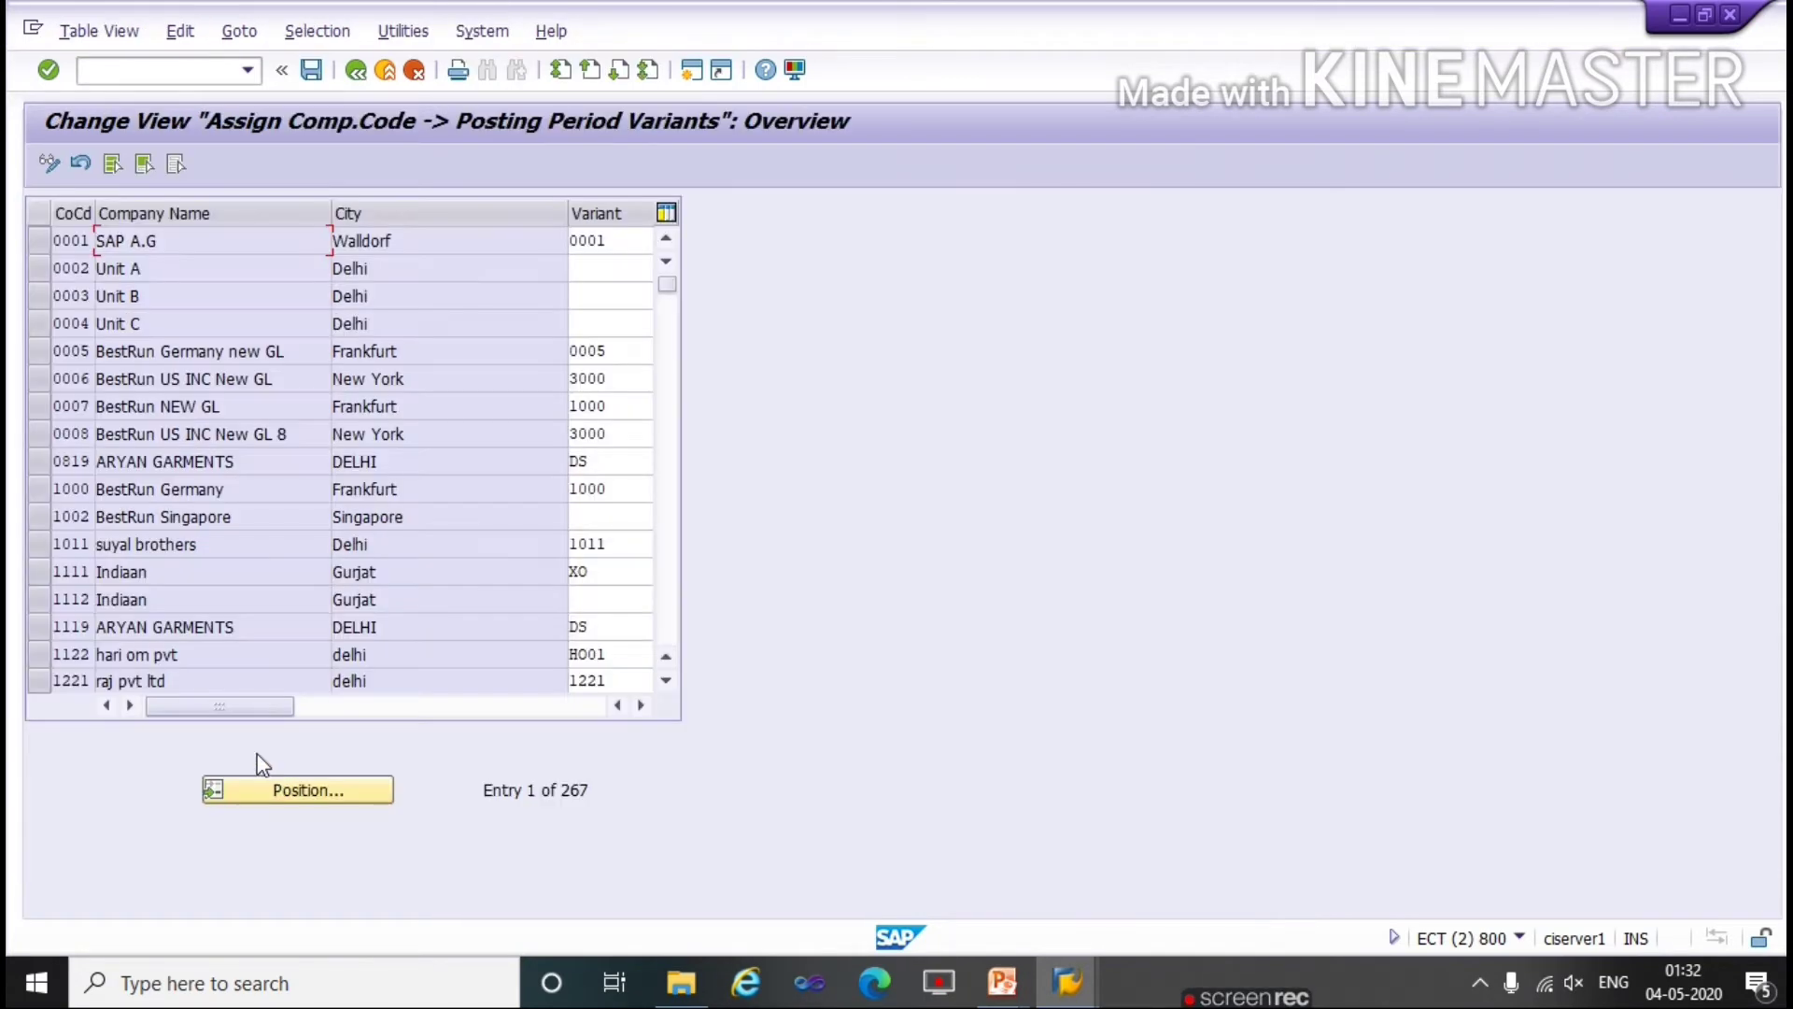
left_click(291, 794)
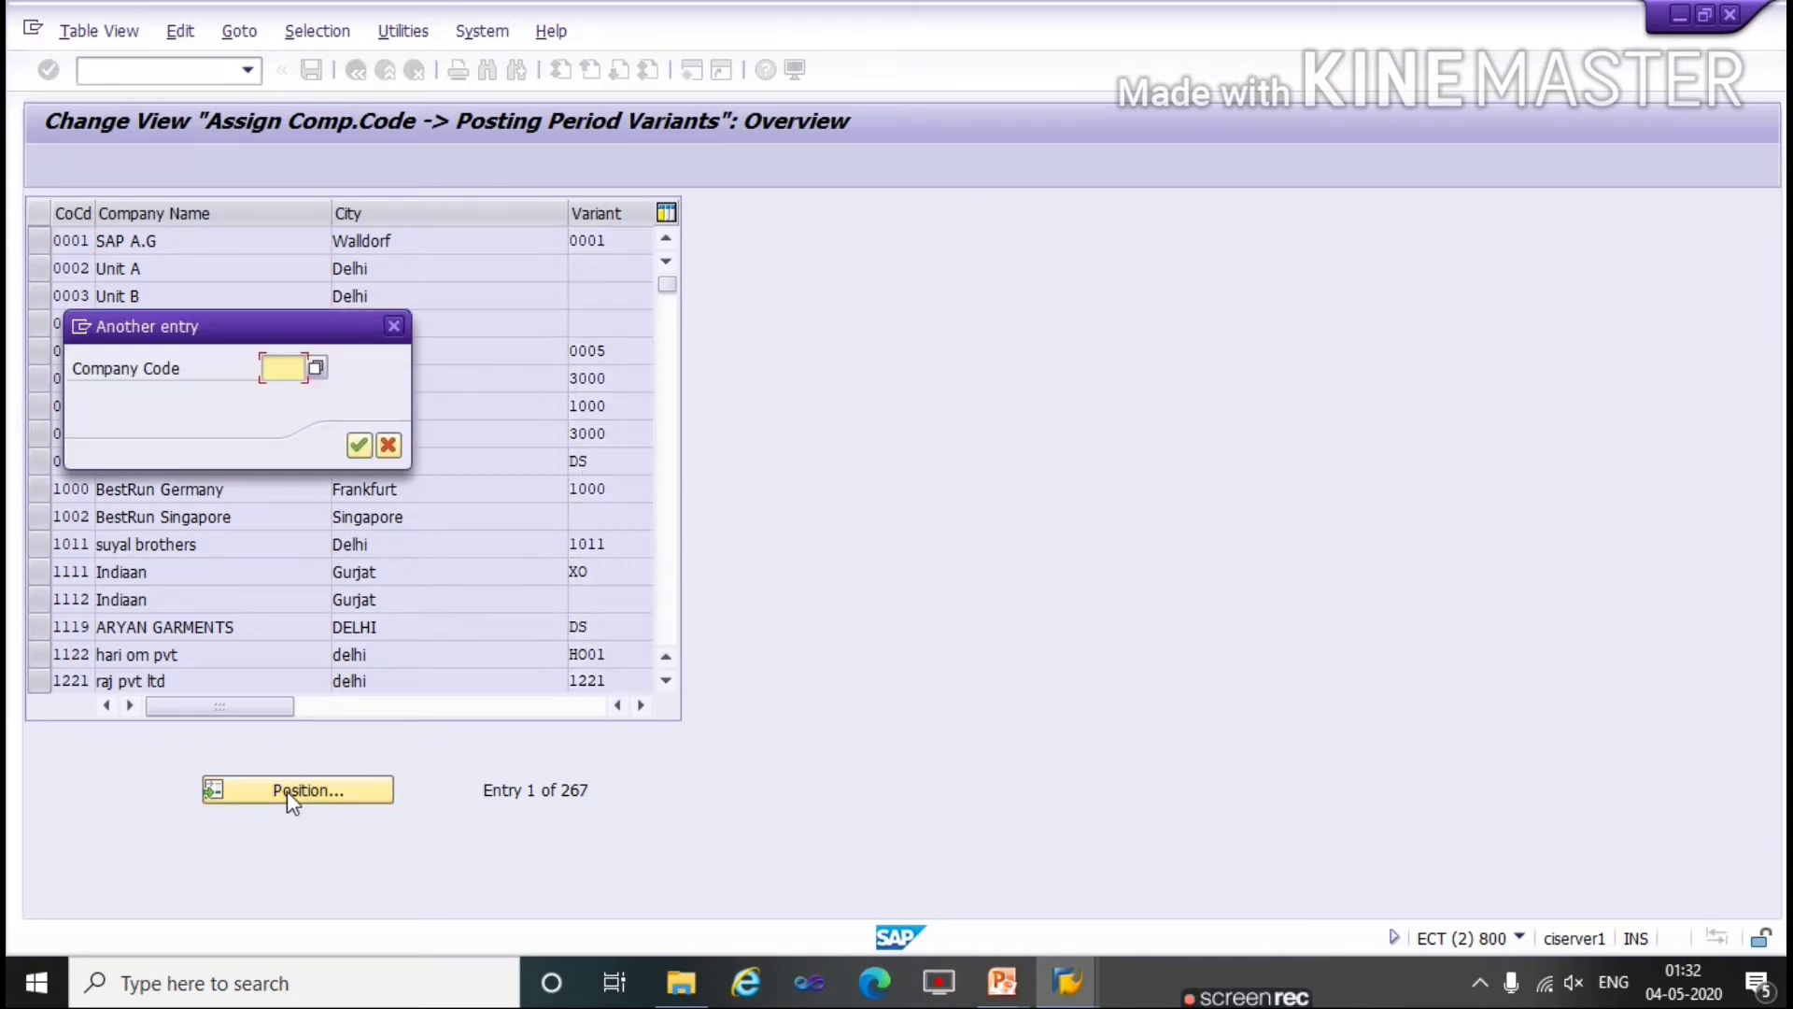
type("TATA")
key("Return")
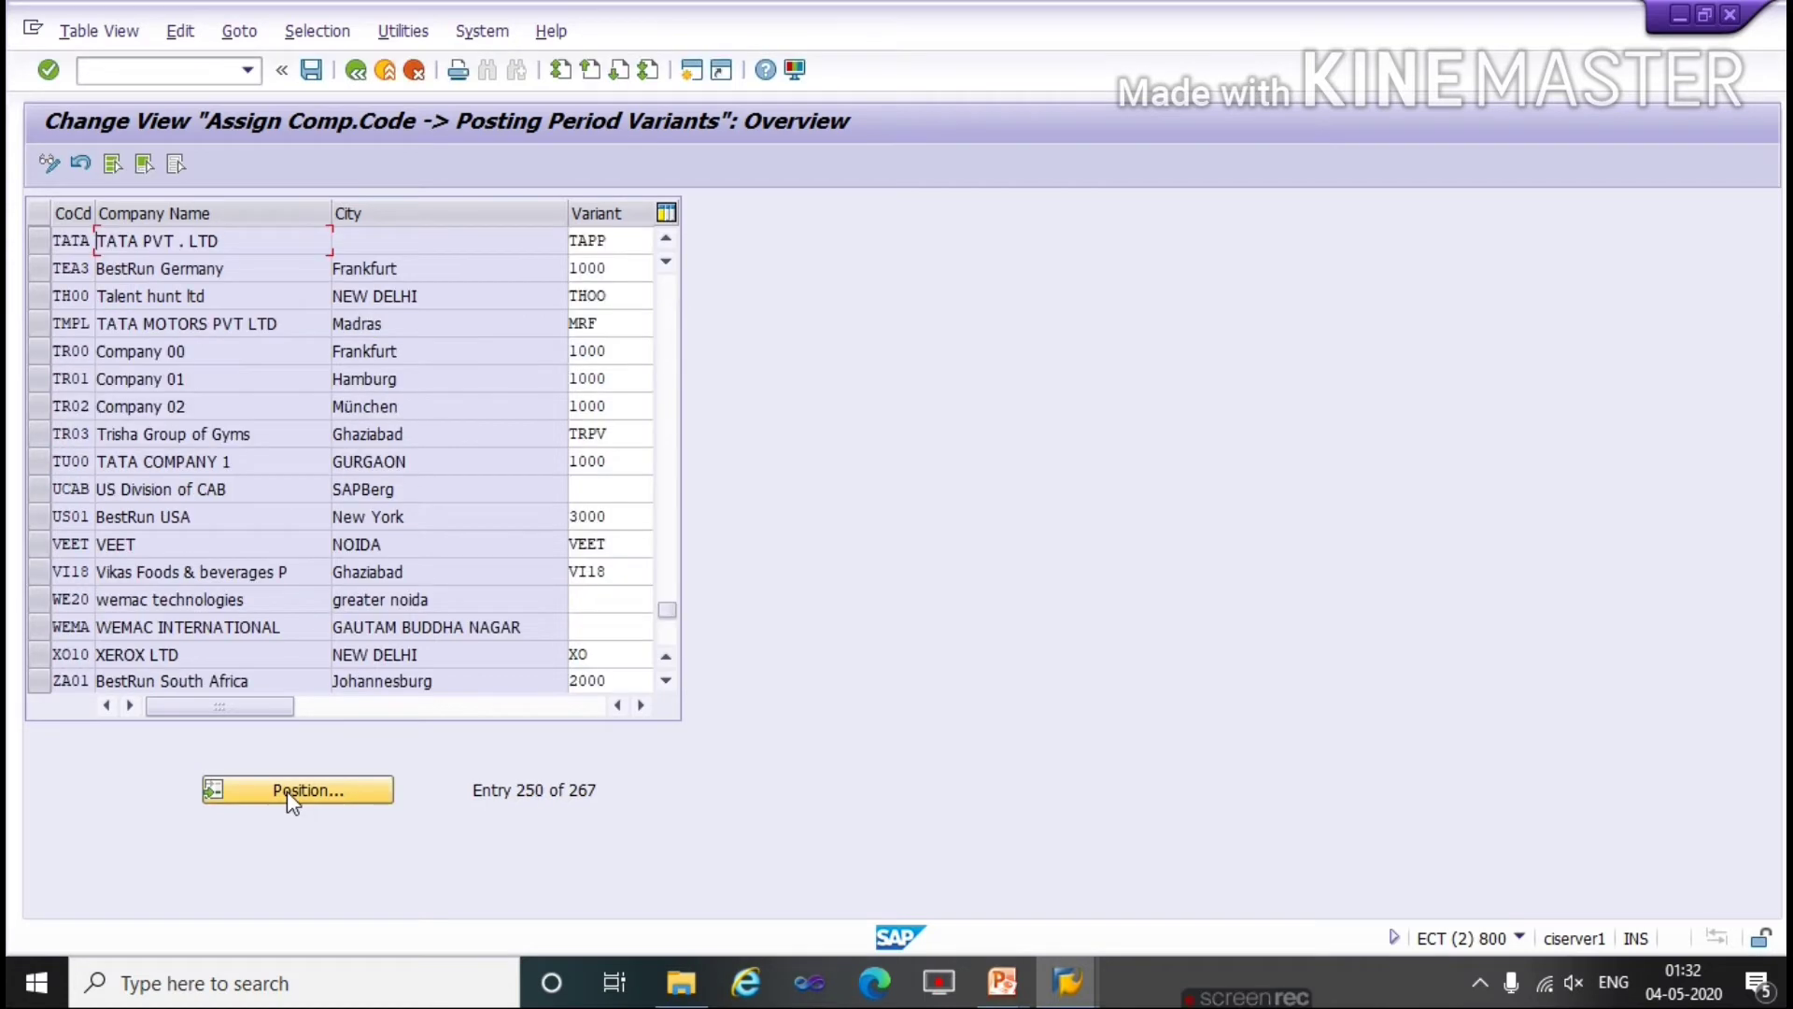
Step: Replace variant TAPP with TA02 for TATA, save under the request, and return to the IMG
left_click(614, 243)
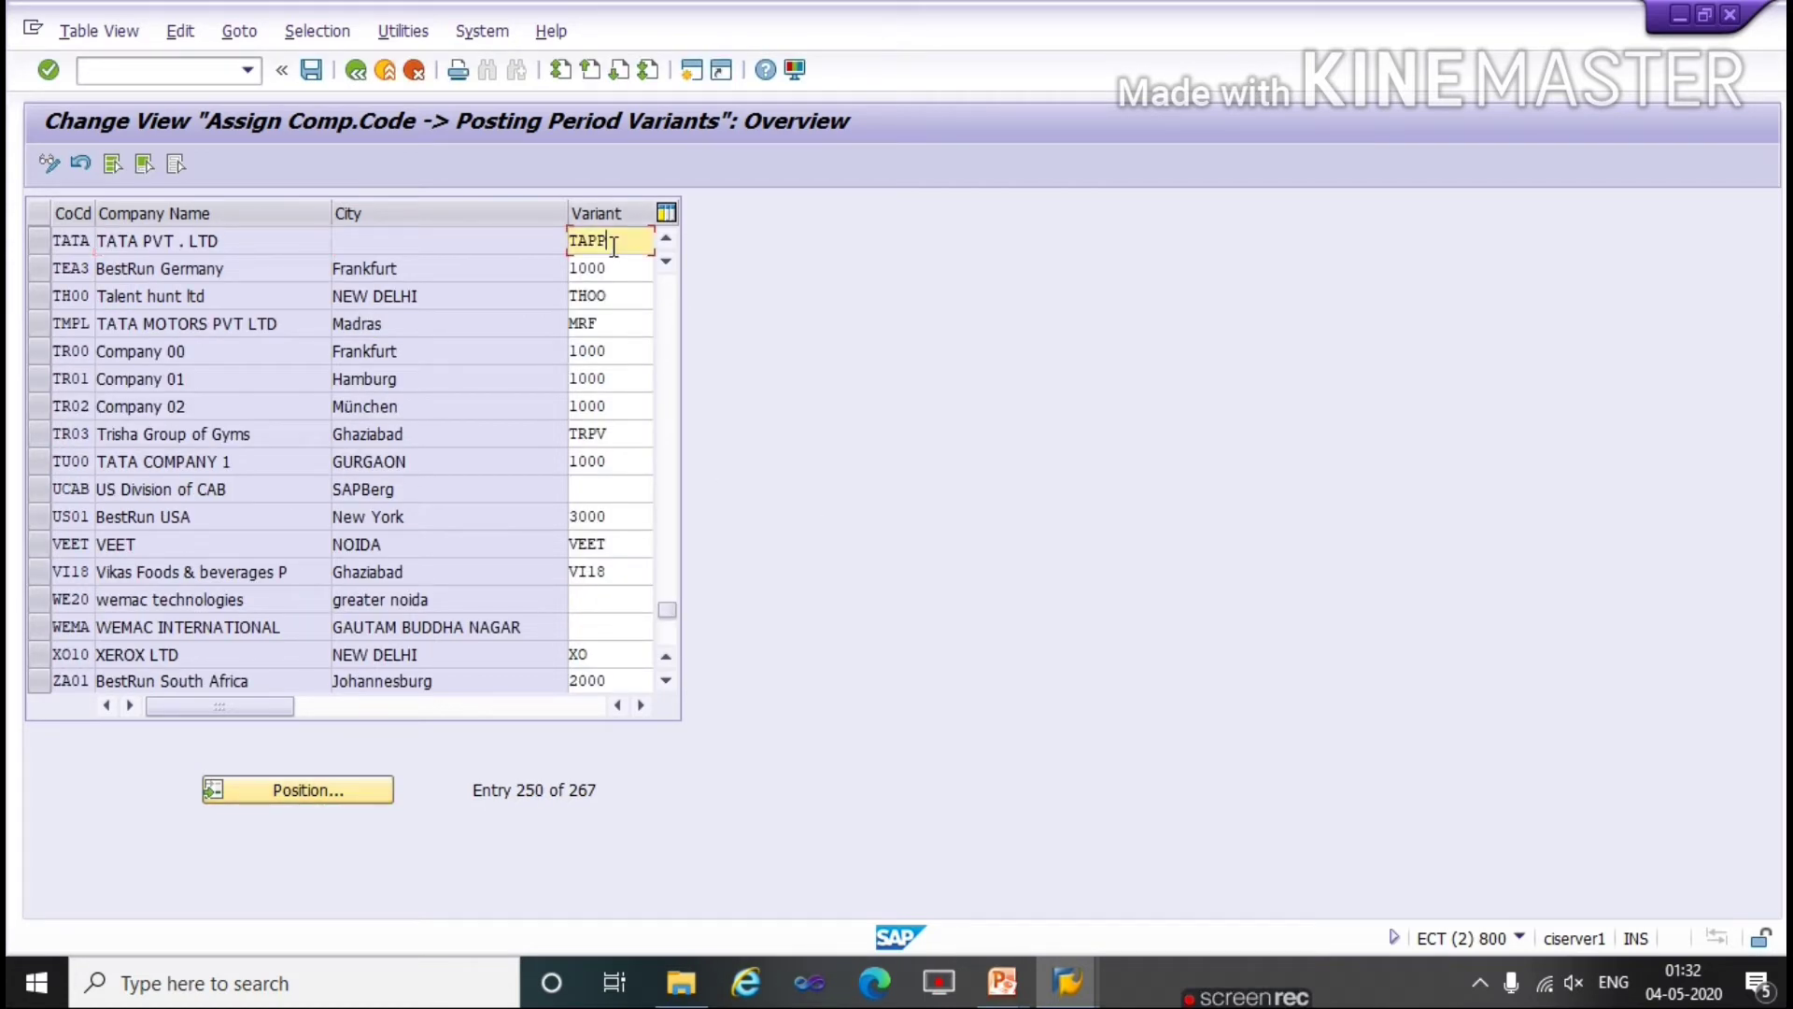
key("BackSpace")
key("BackSpace")
key("BackSpace")
key("BackSpace")
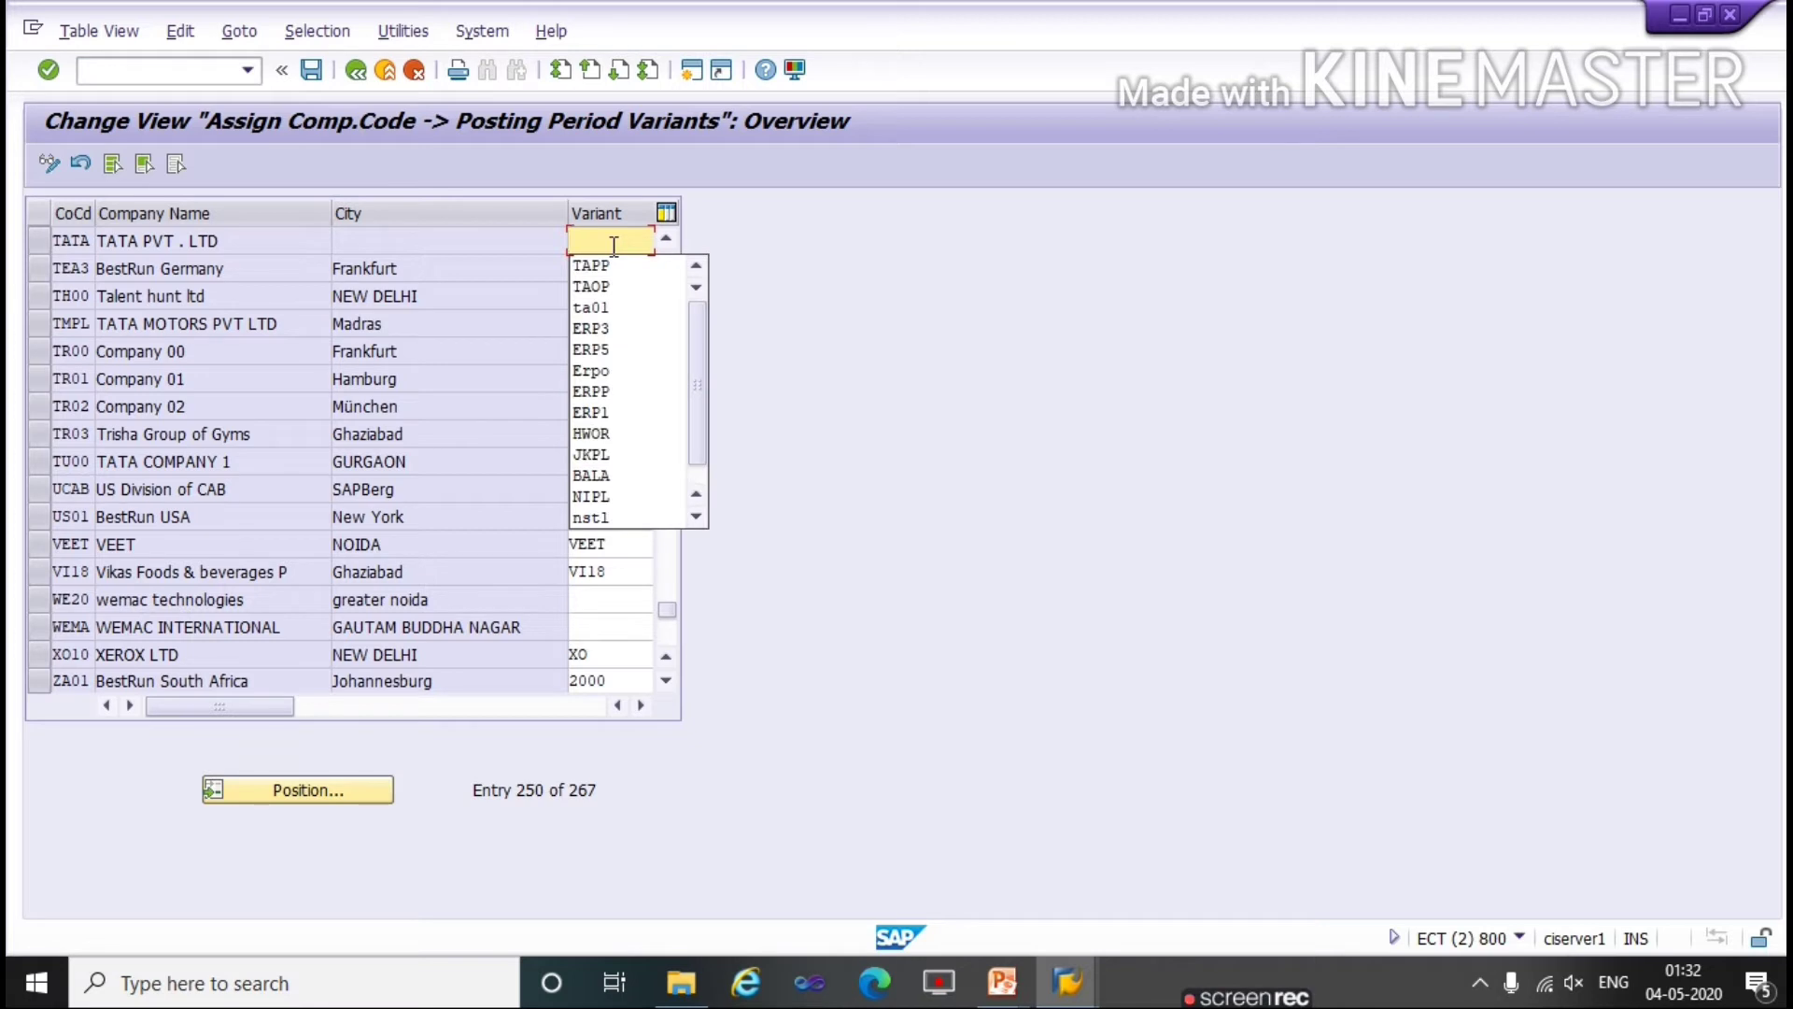
type("TA02")
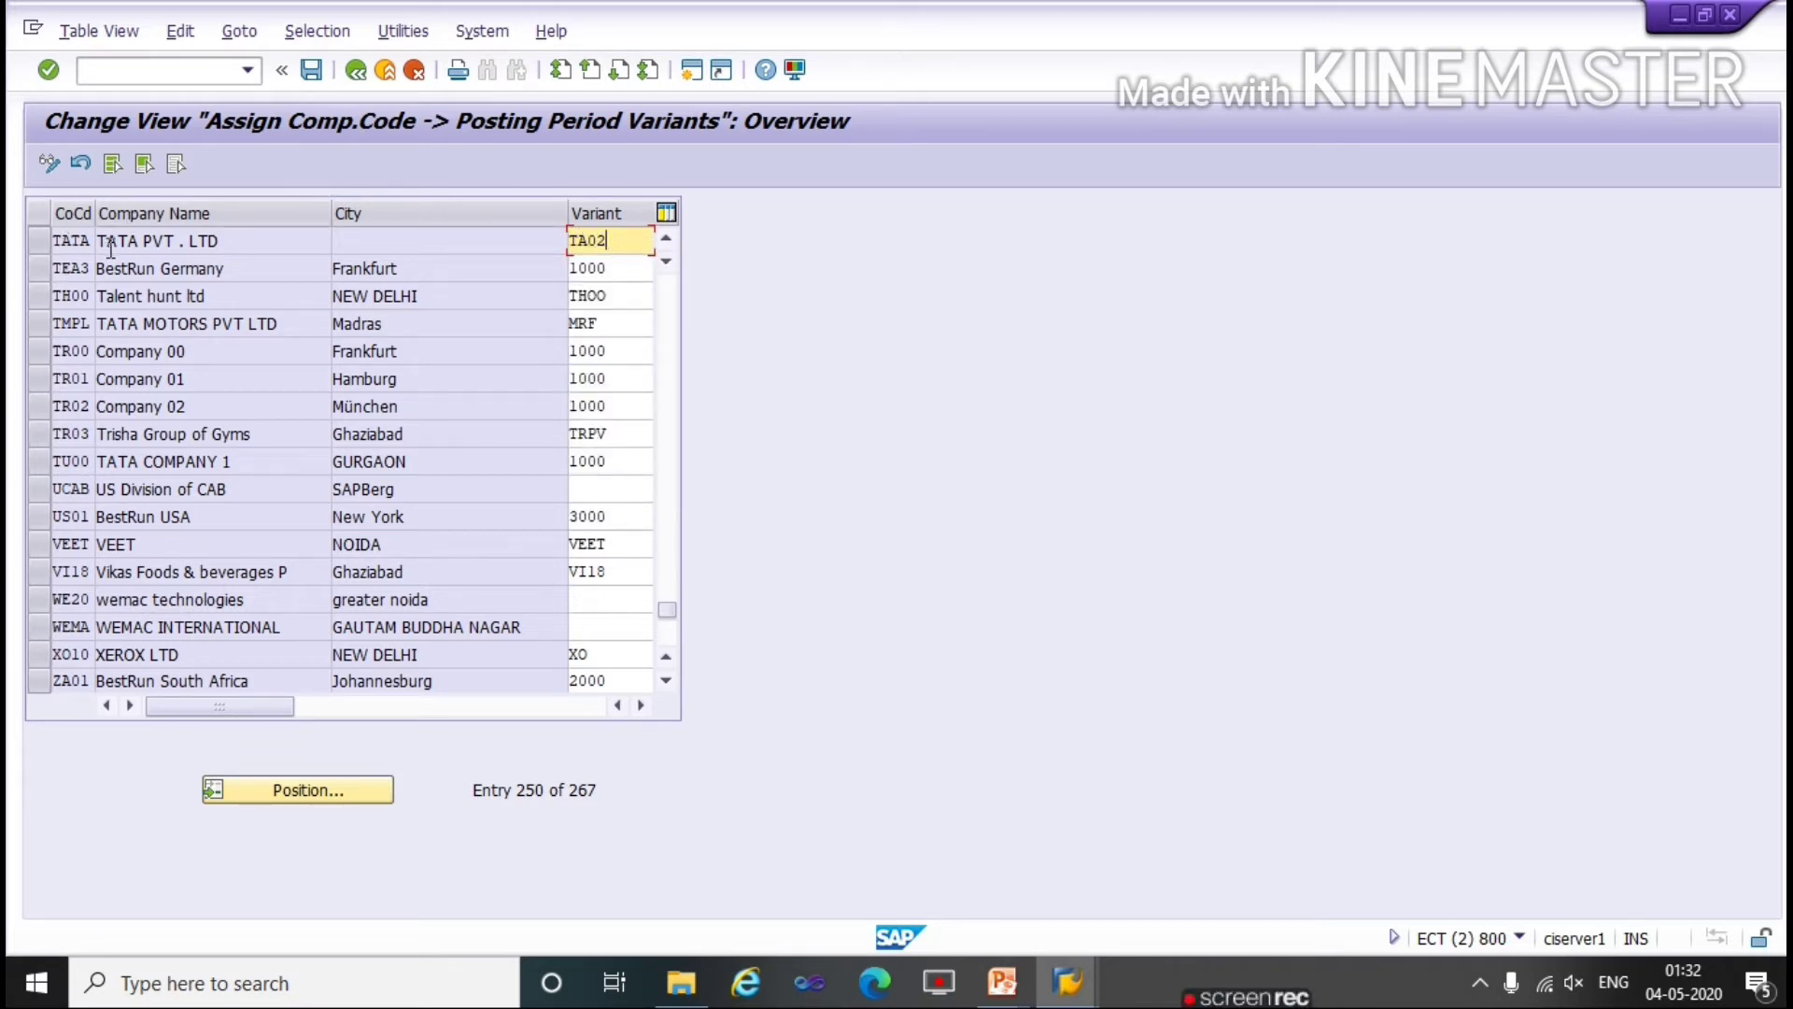
left_click(308, 72)
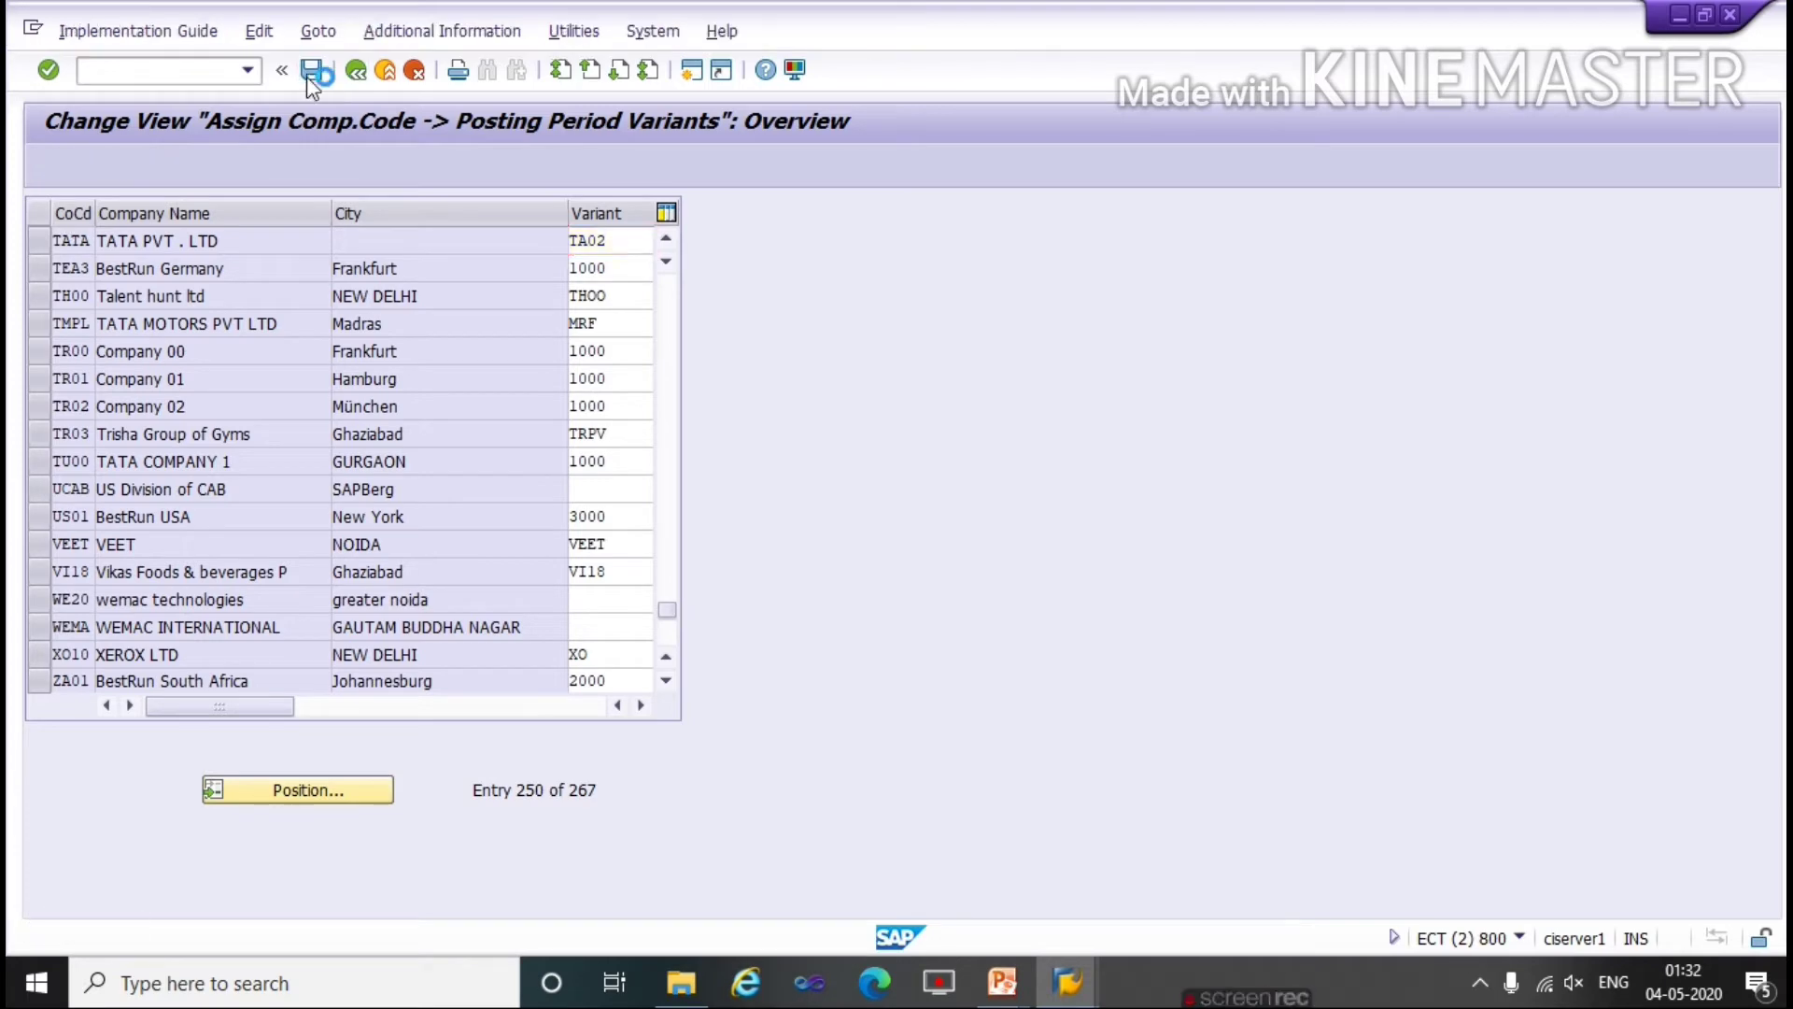
left_click(392, 445)
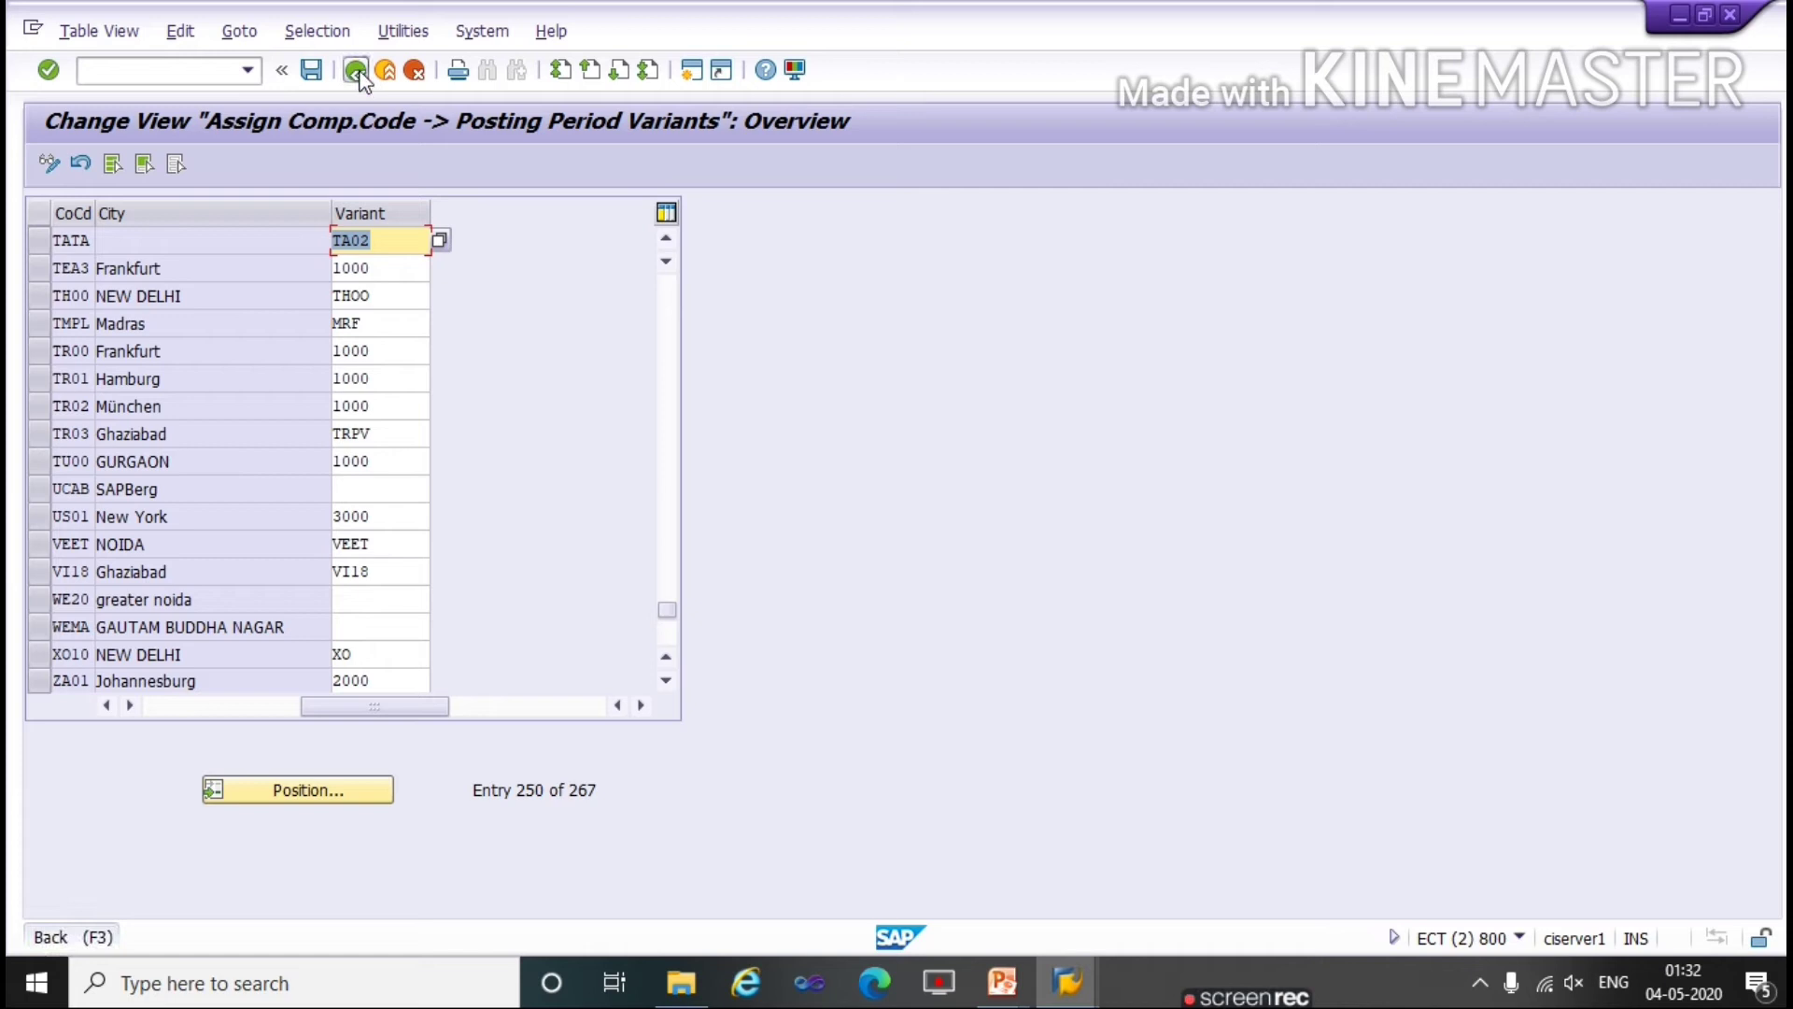
left_click(357, 72)
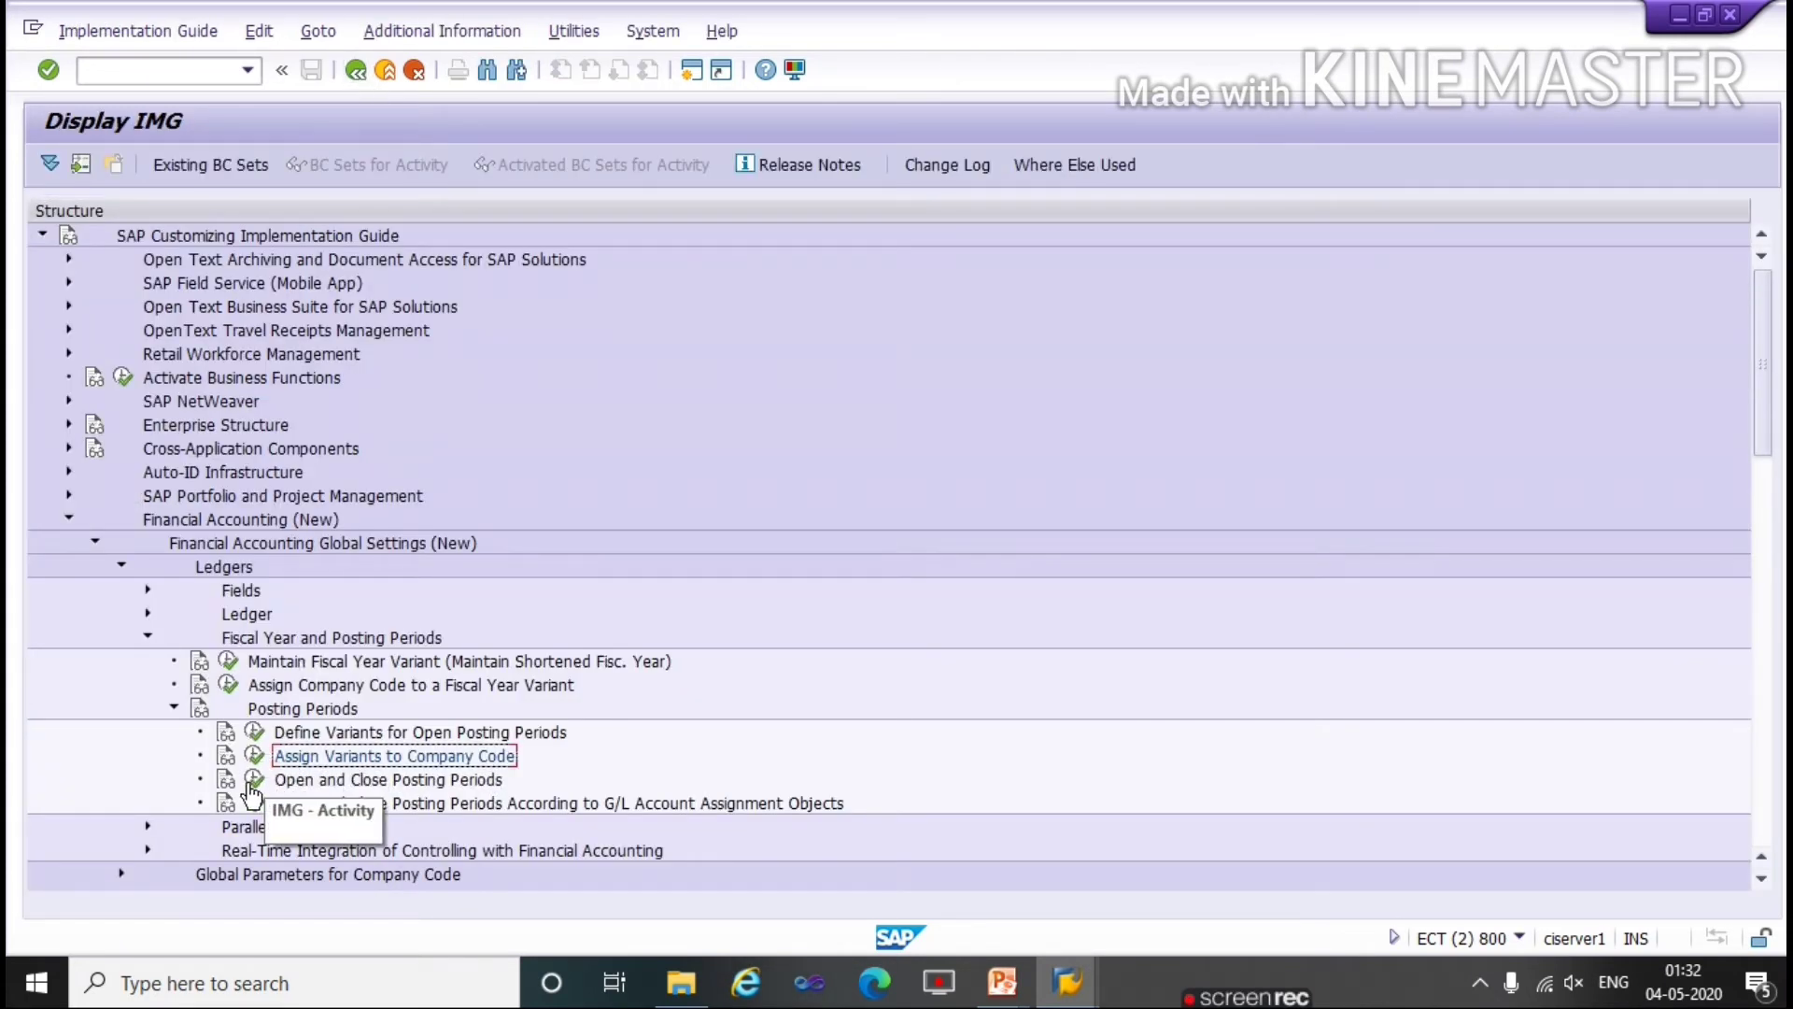
Step: Start a new Open and Close Posting Periods entry with variant TA02 in row 1
left_click(252, 780)
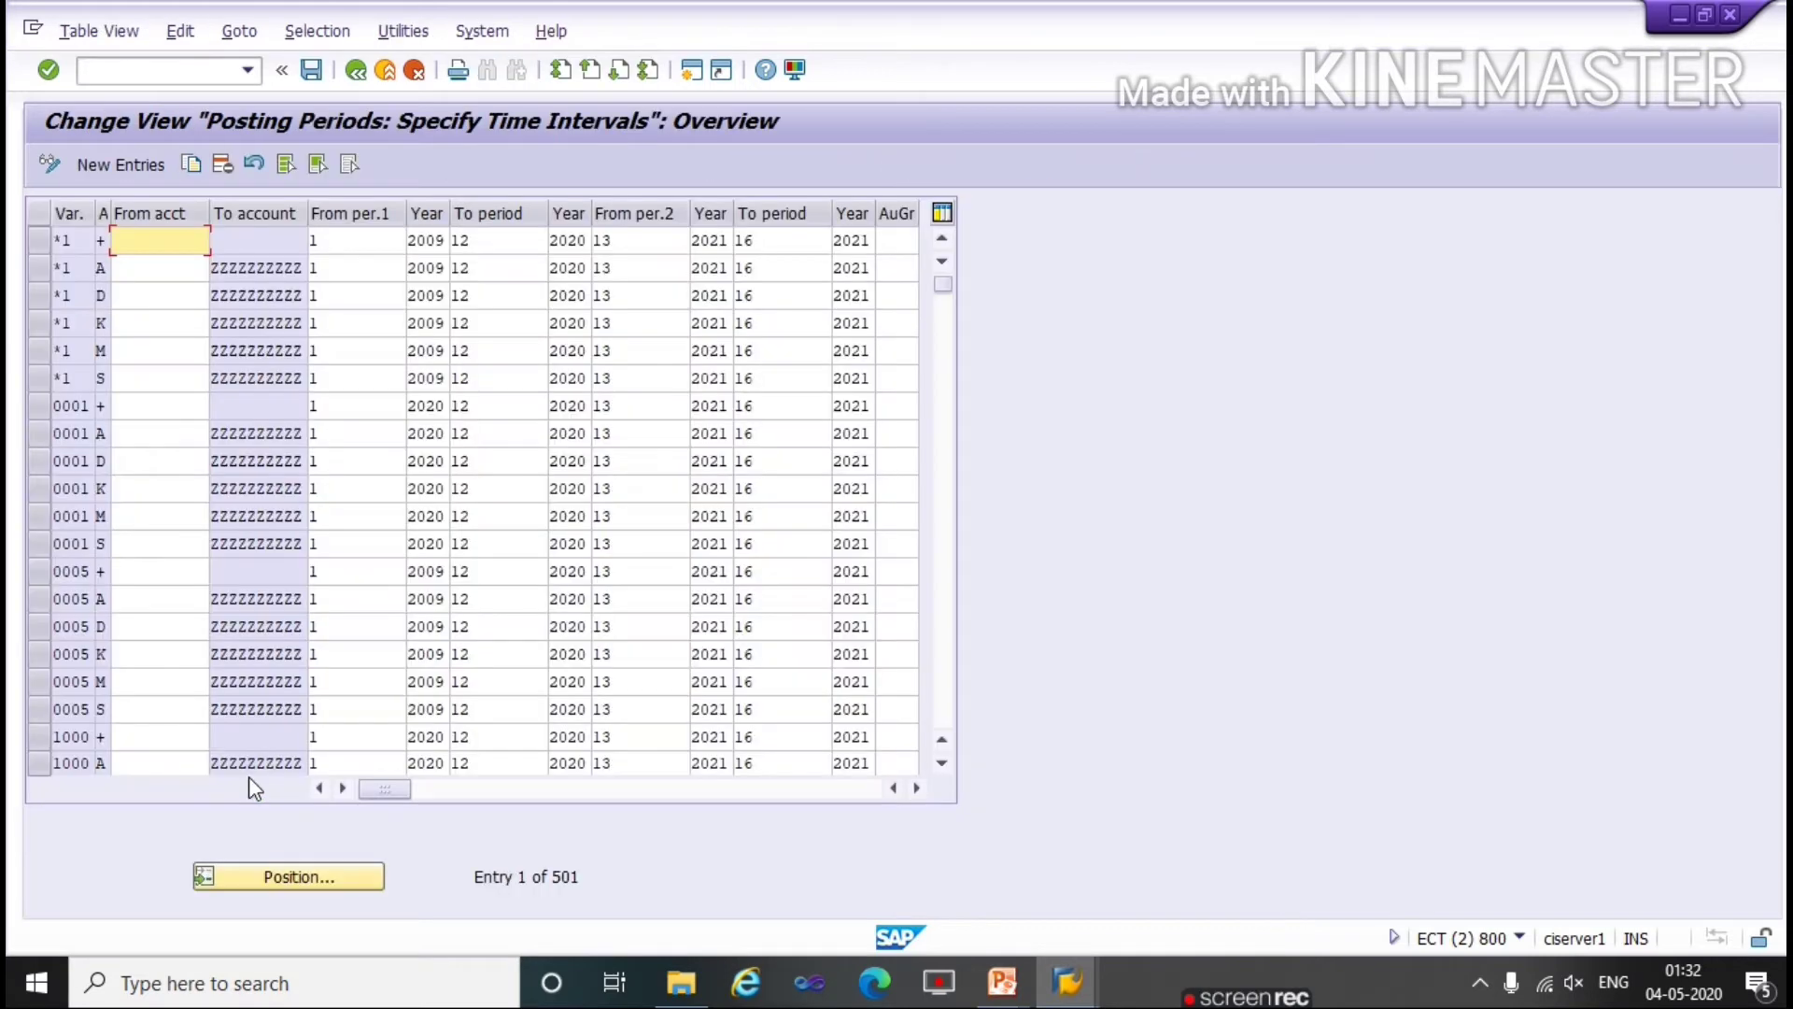
left_click(107, 166)
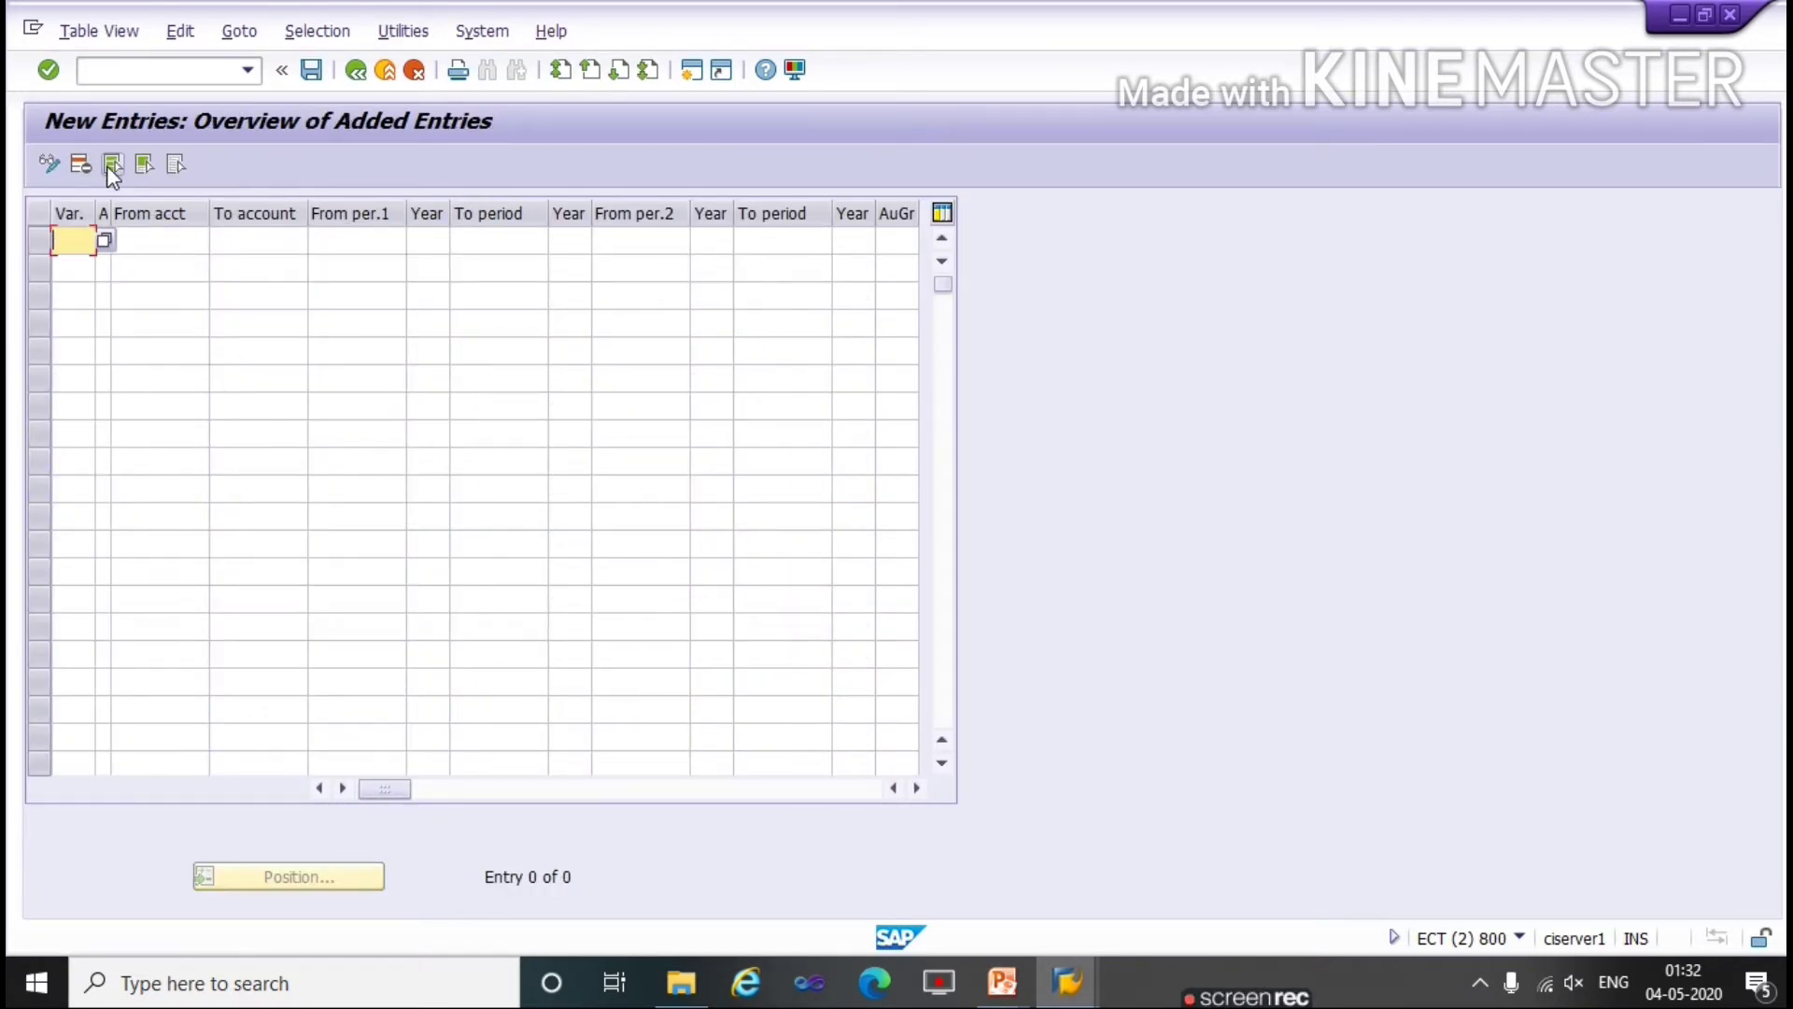
type("TA")
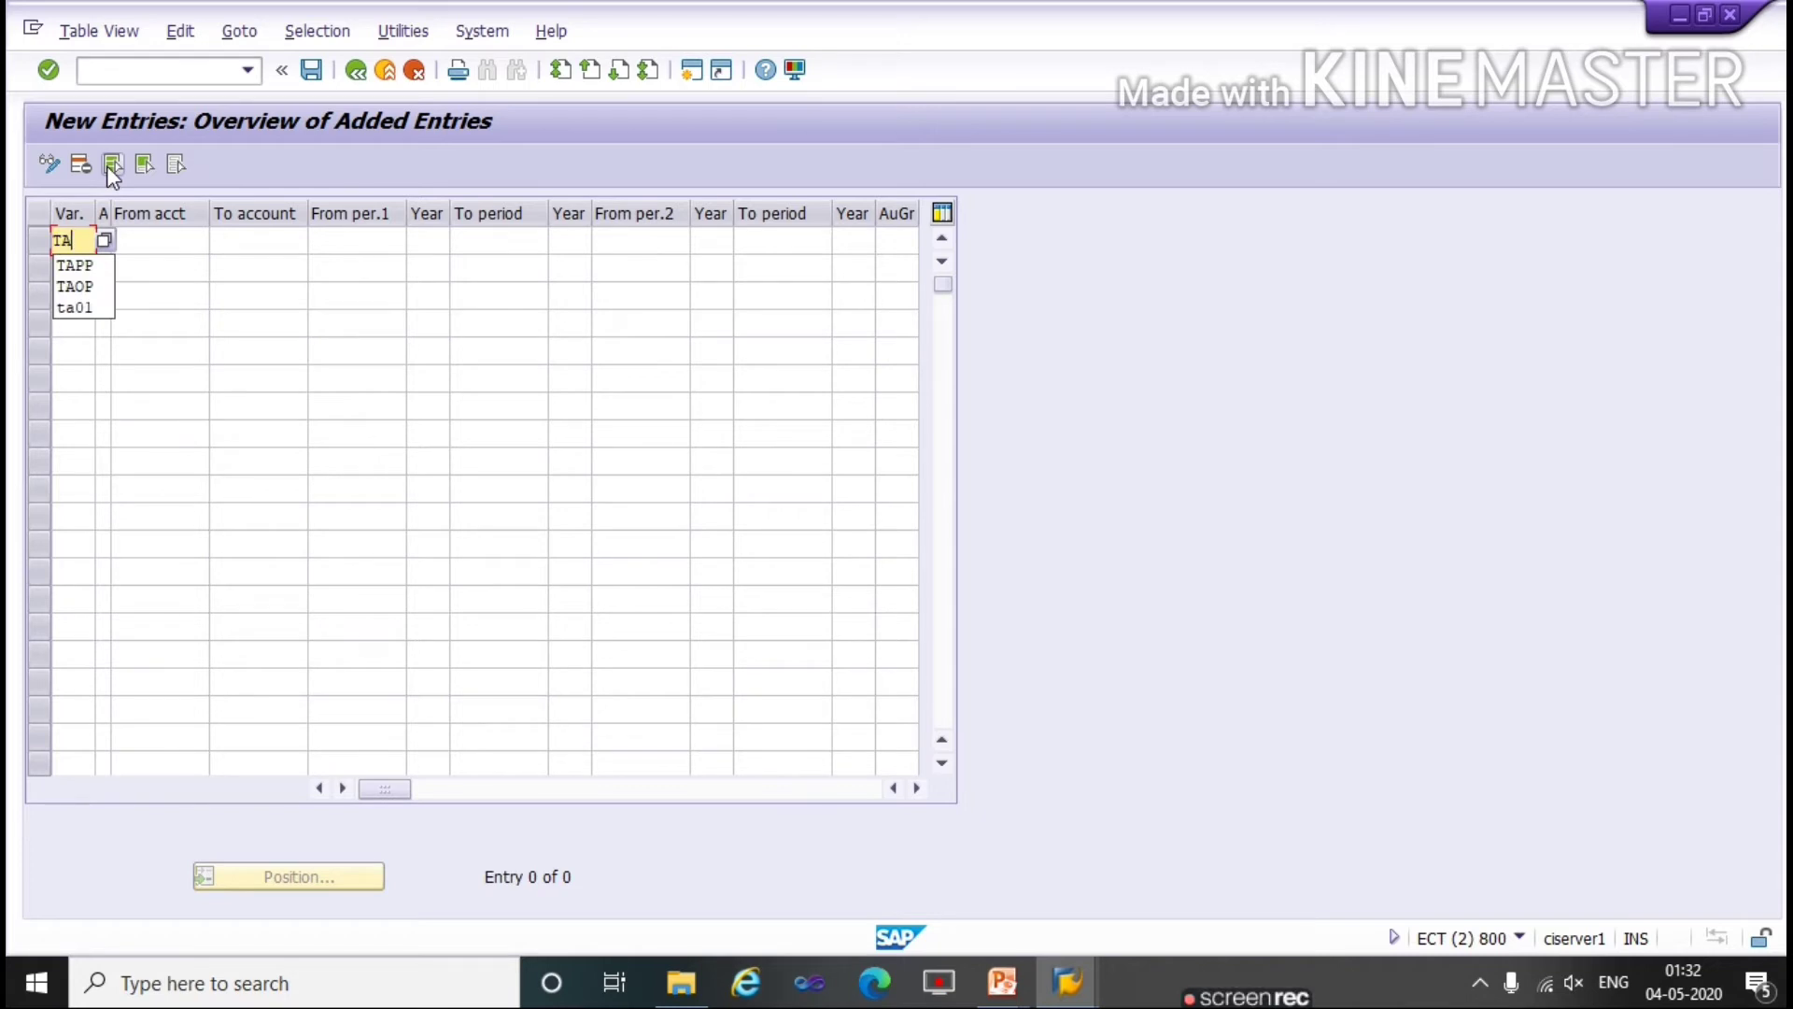
type("02")
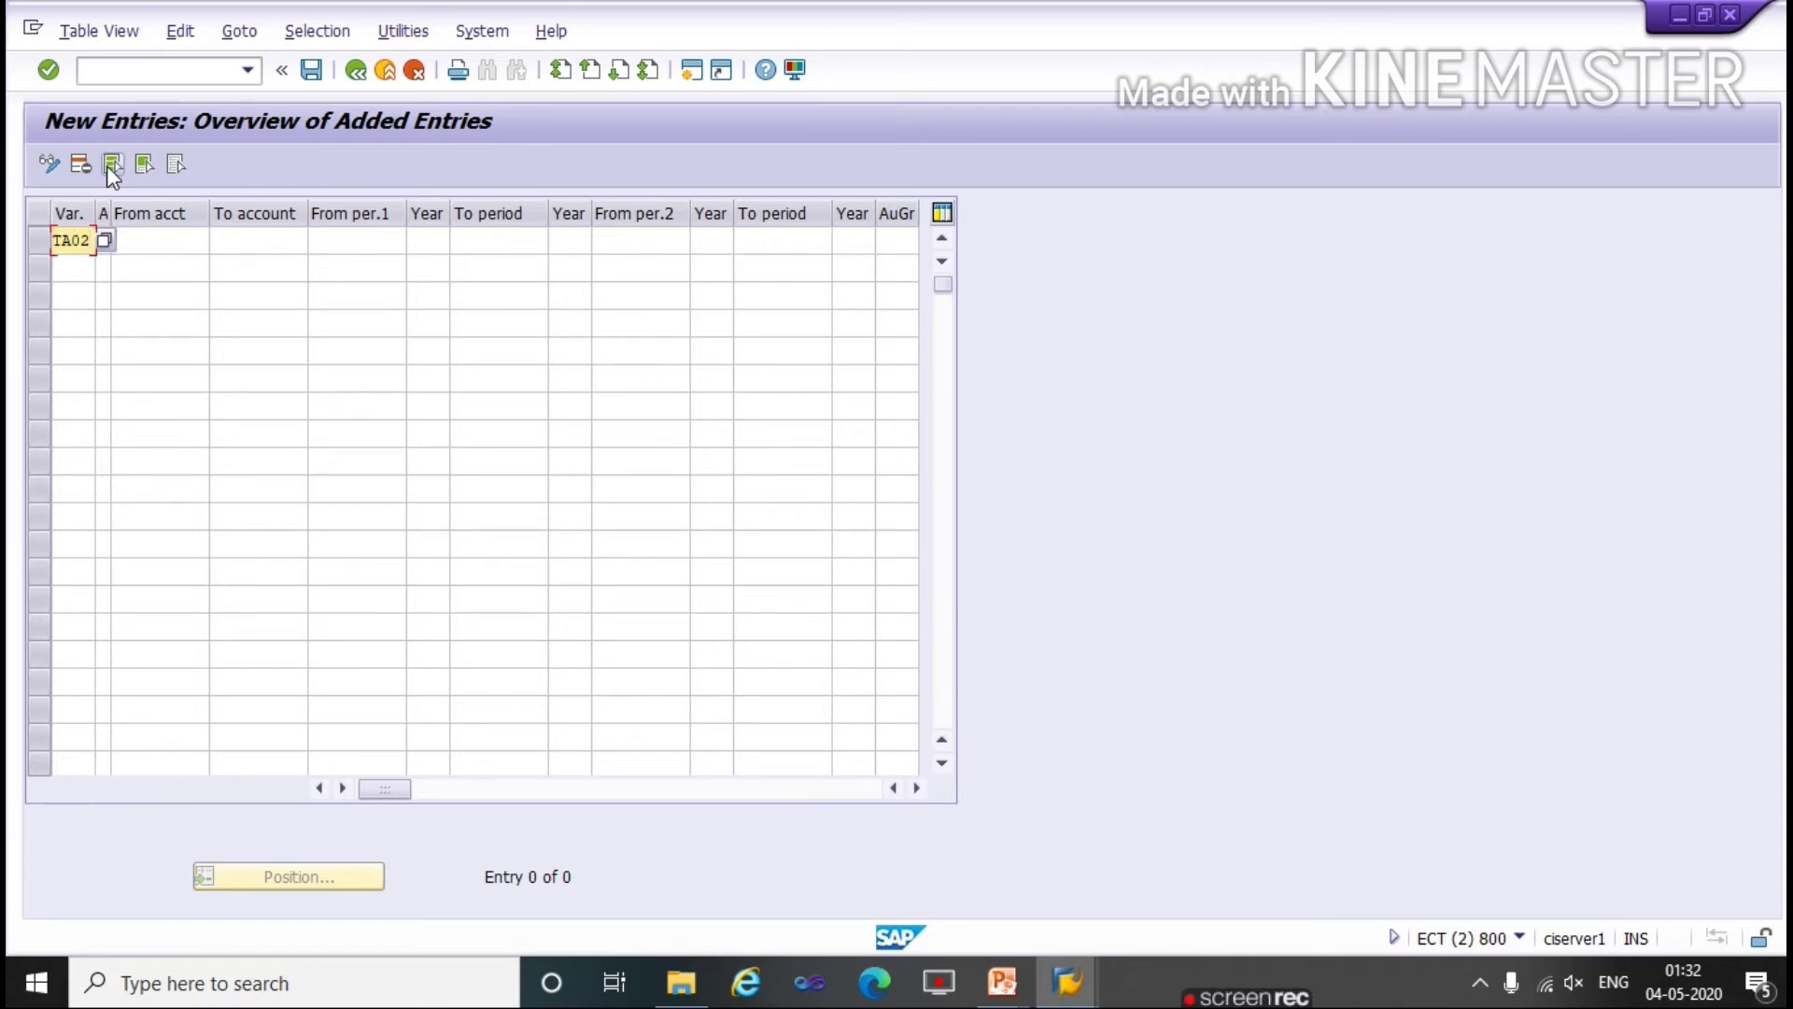
key("ctrl+a")
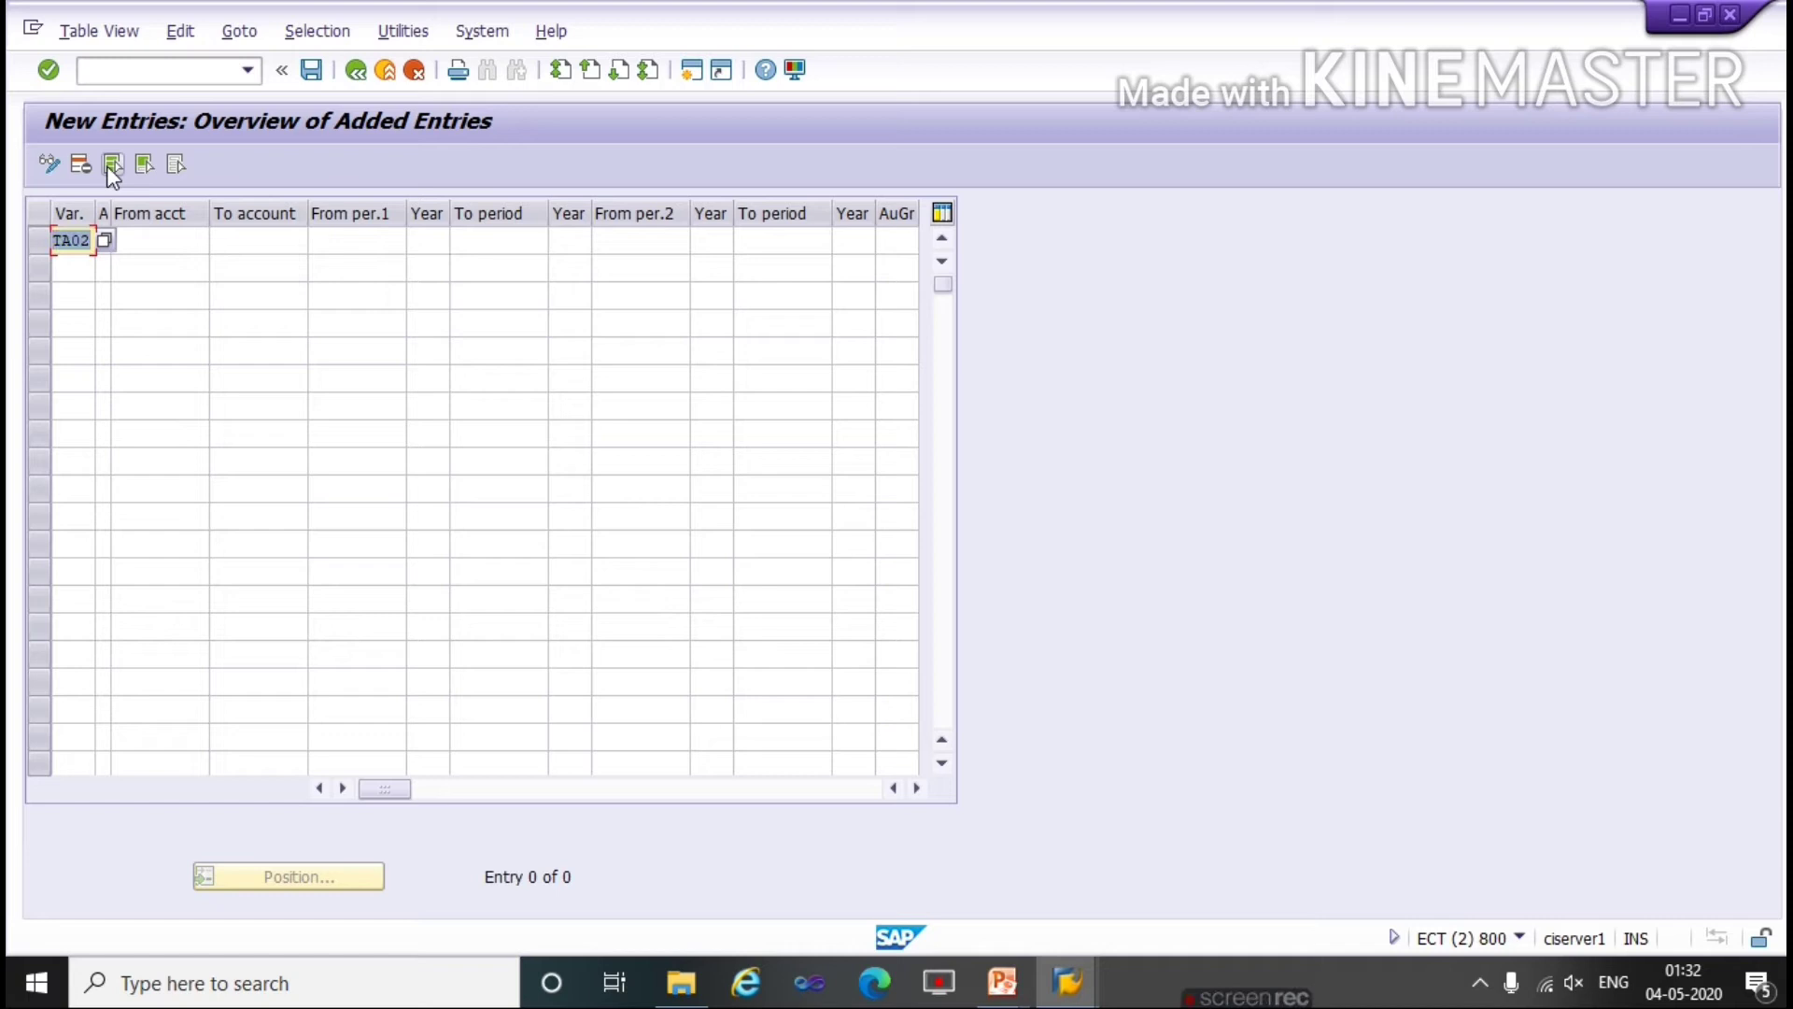
key("ctrl+c")
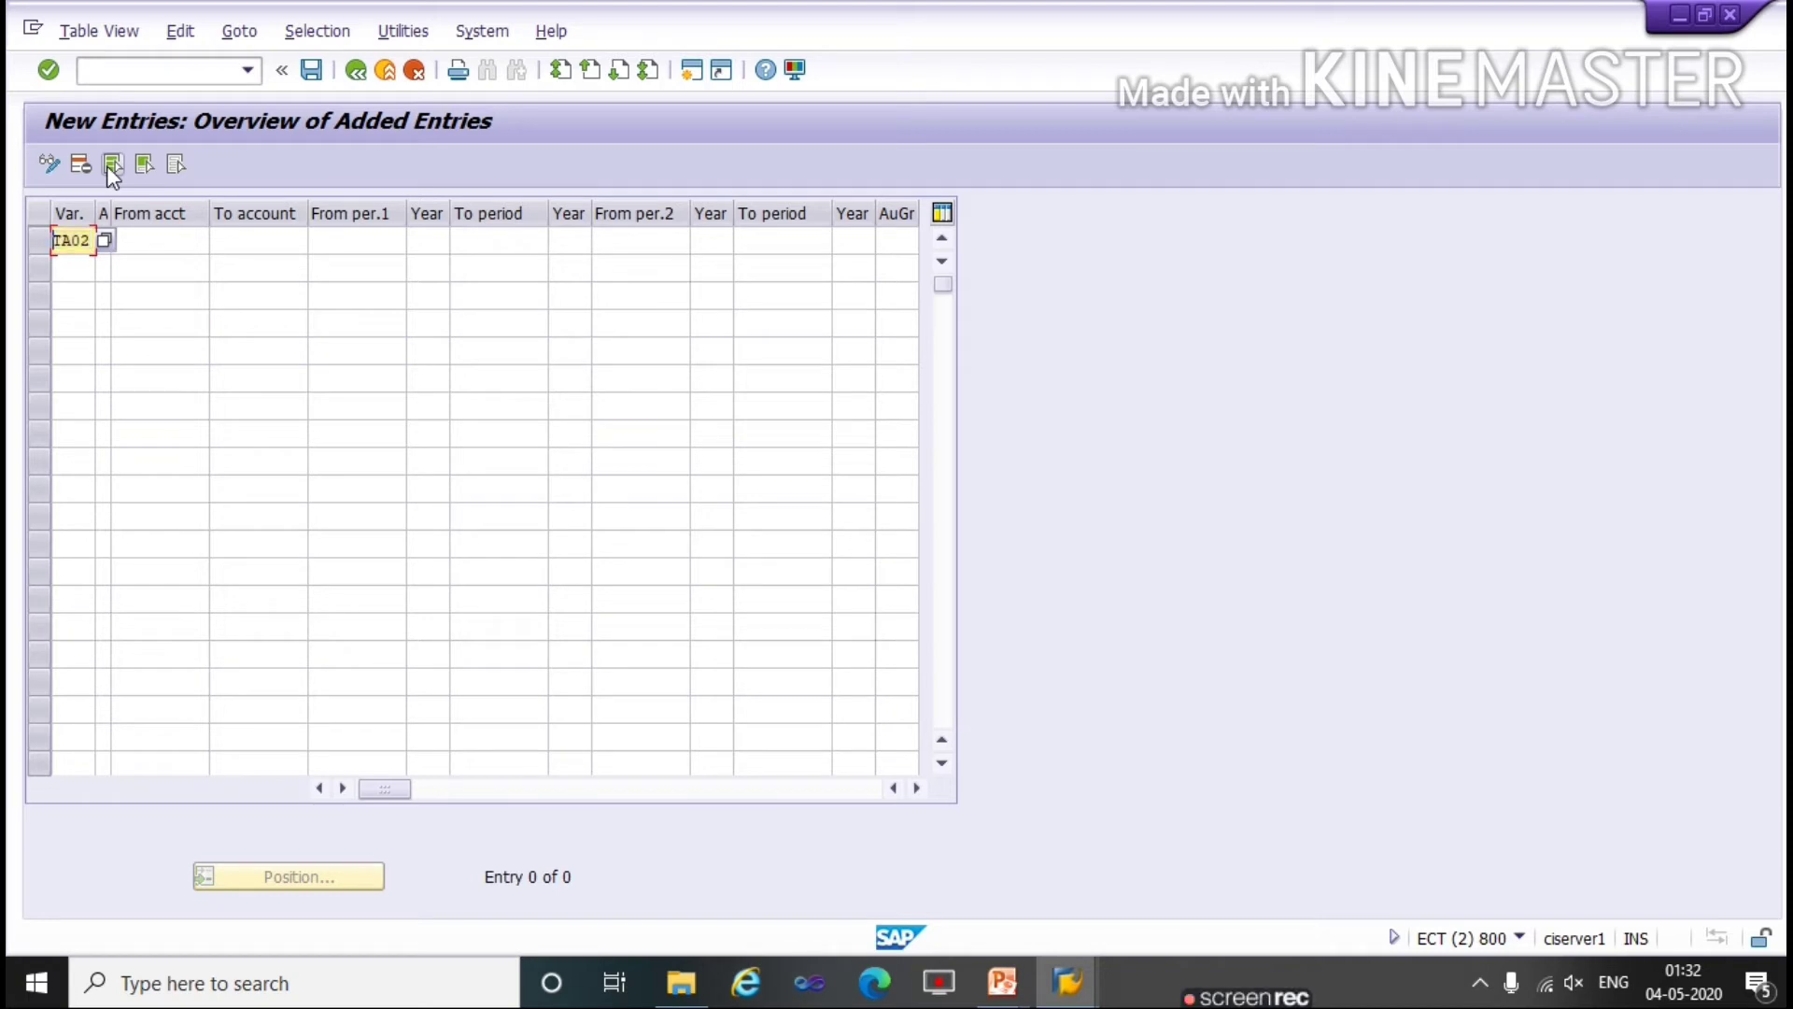
left_click(119, 247)
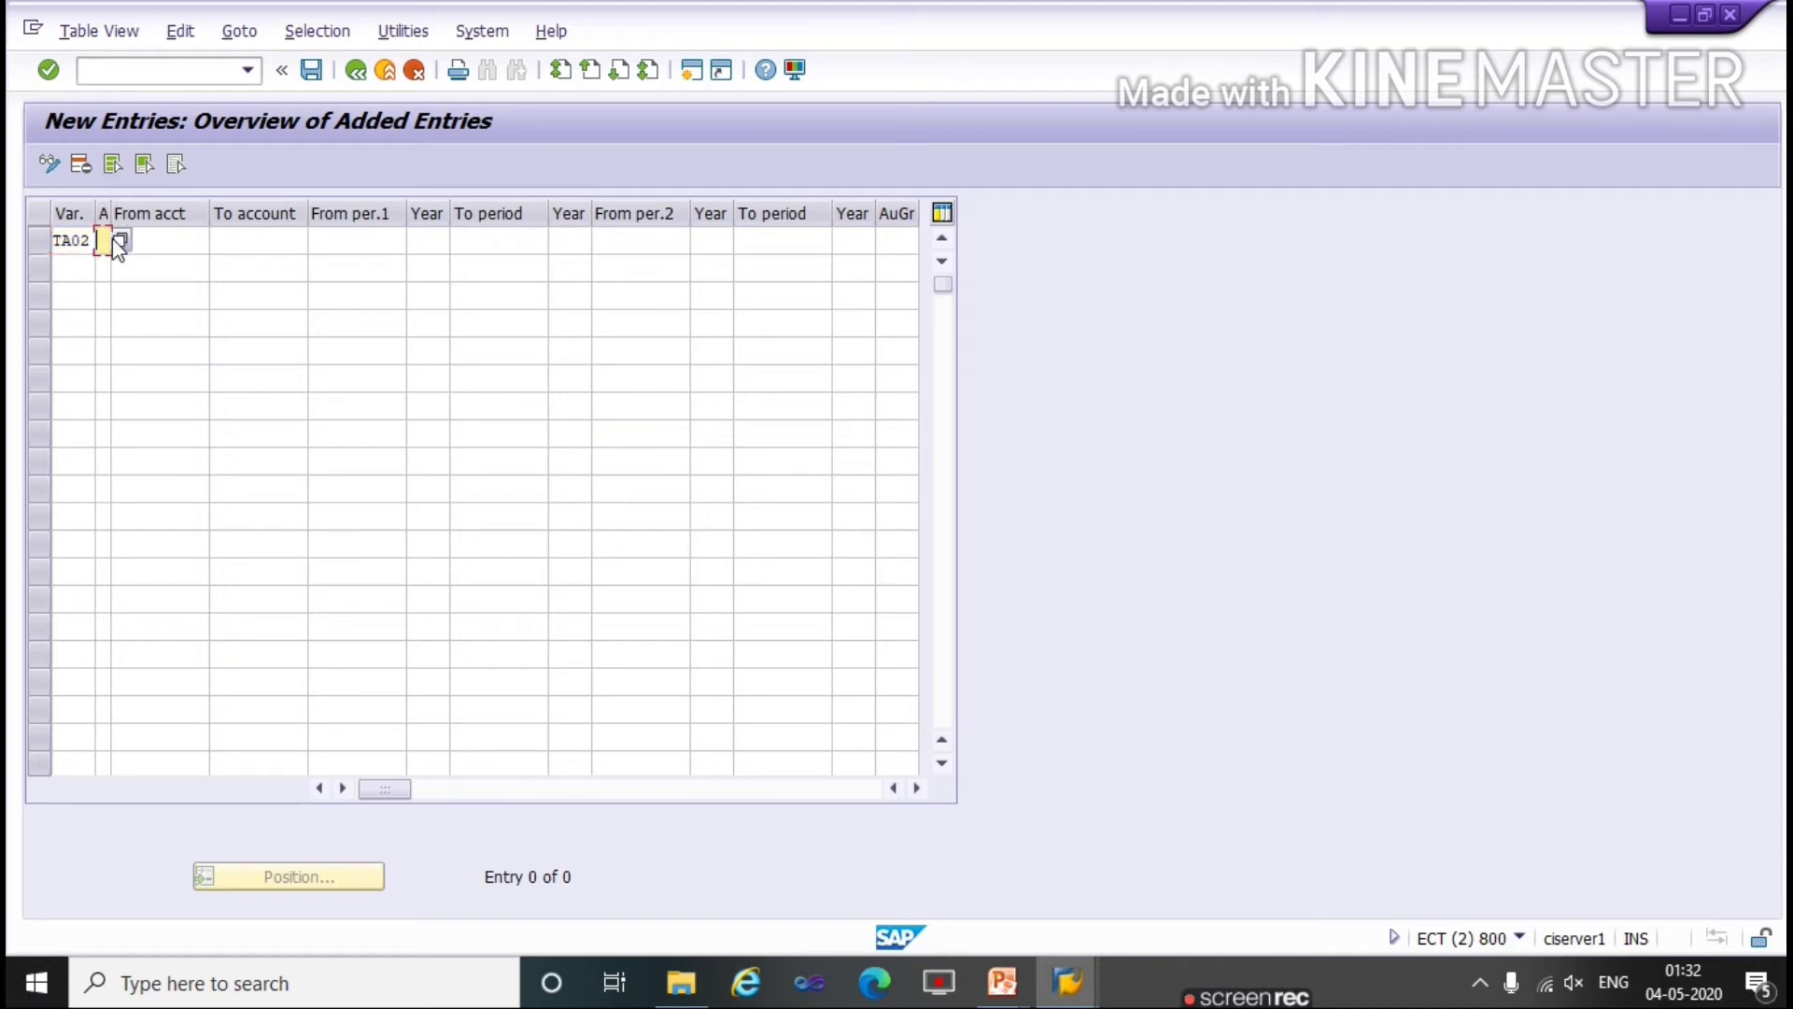
Step: Set row 1 to account type + (all types), periods 1/2020 to 12/2020
left_click(119, 243)
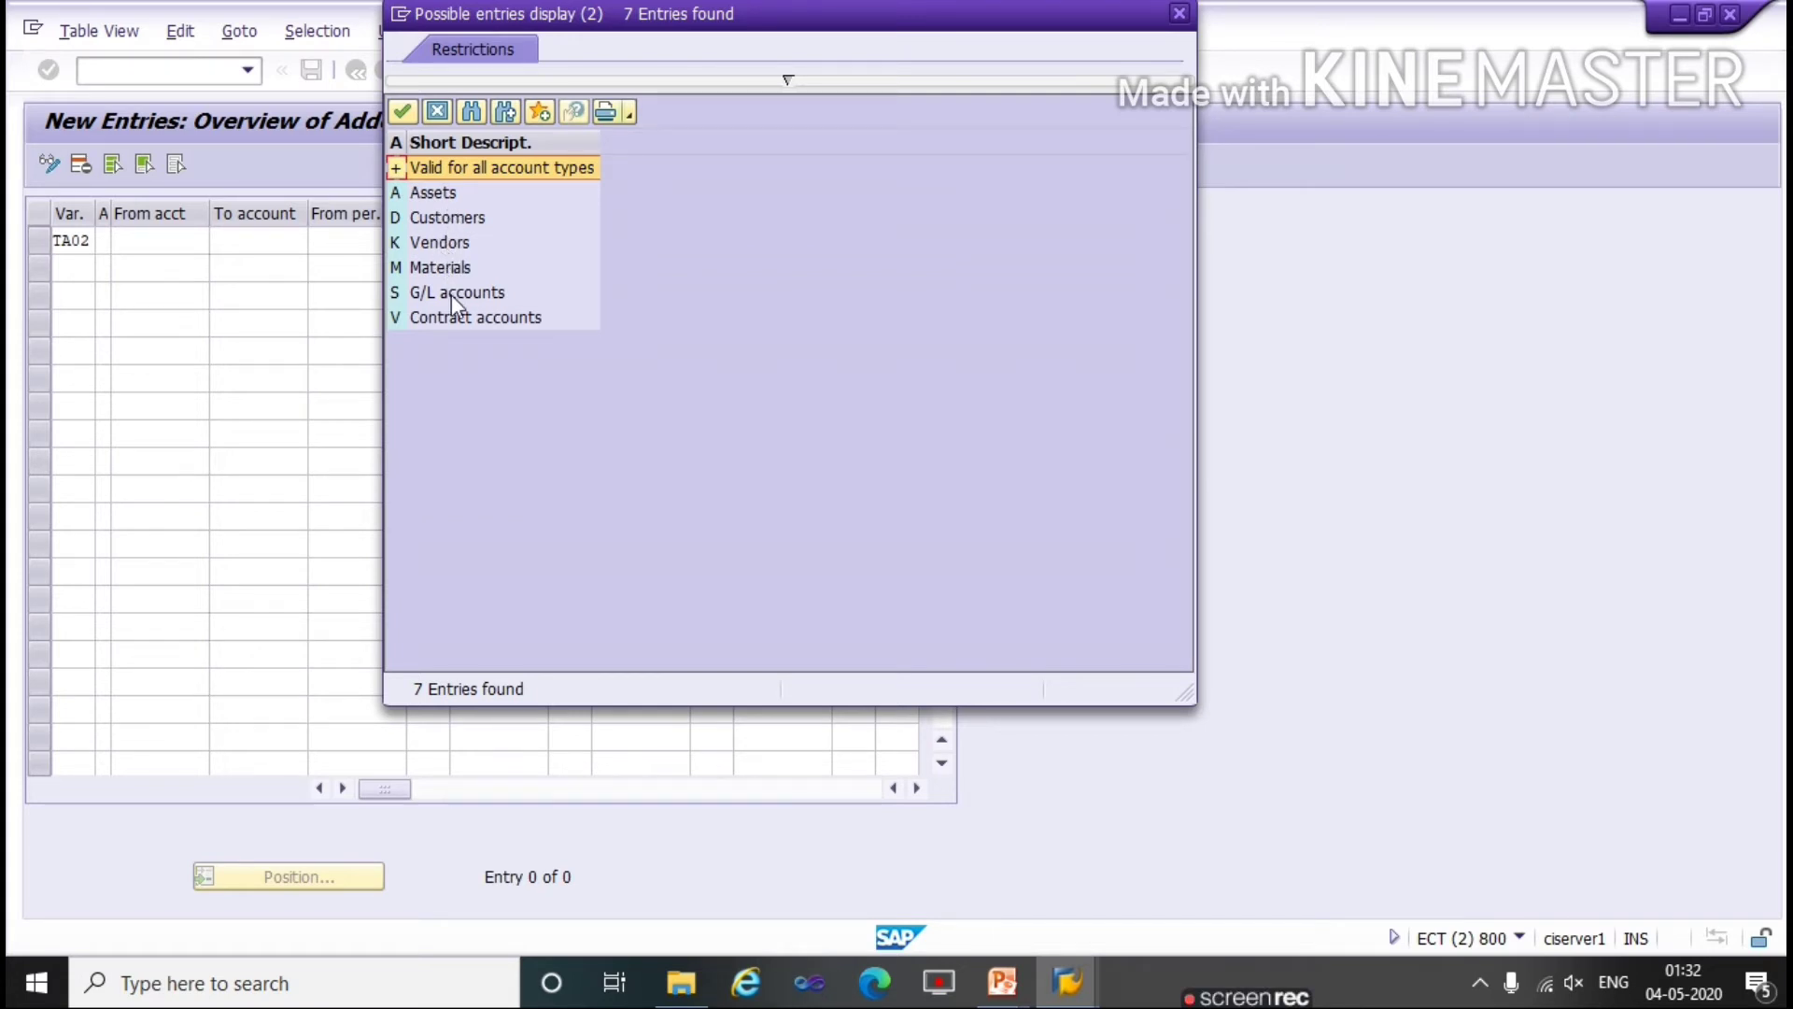
left_click(482, 167)
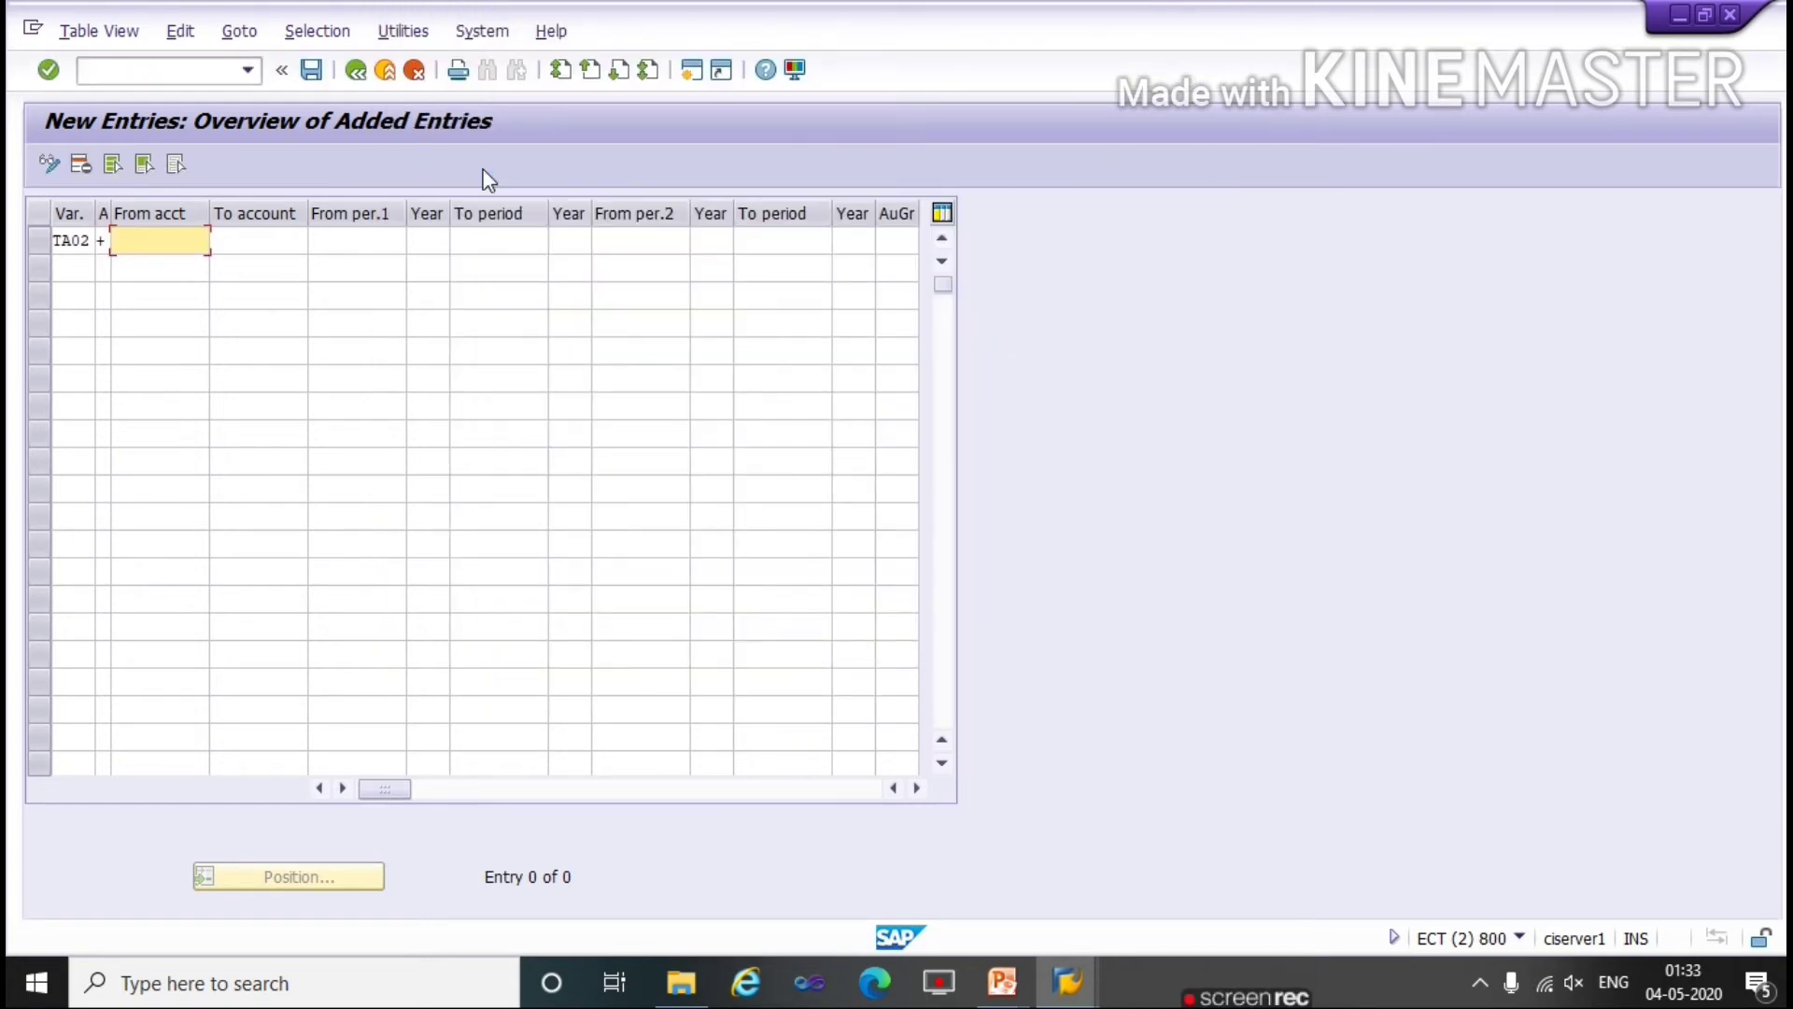
key("Tab")
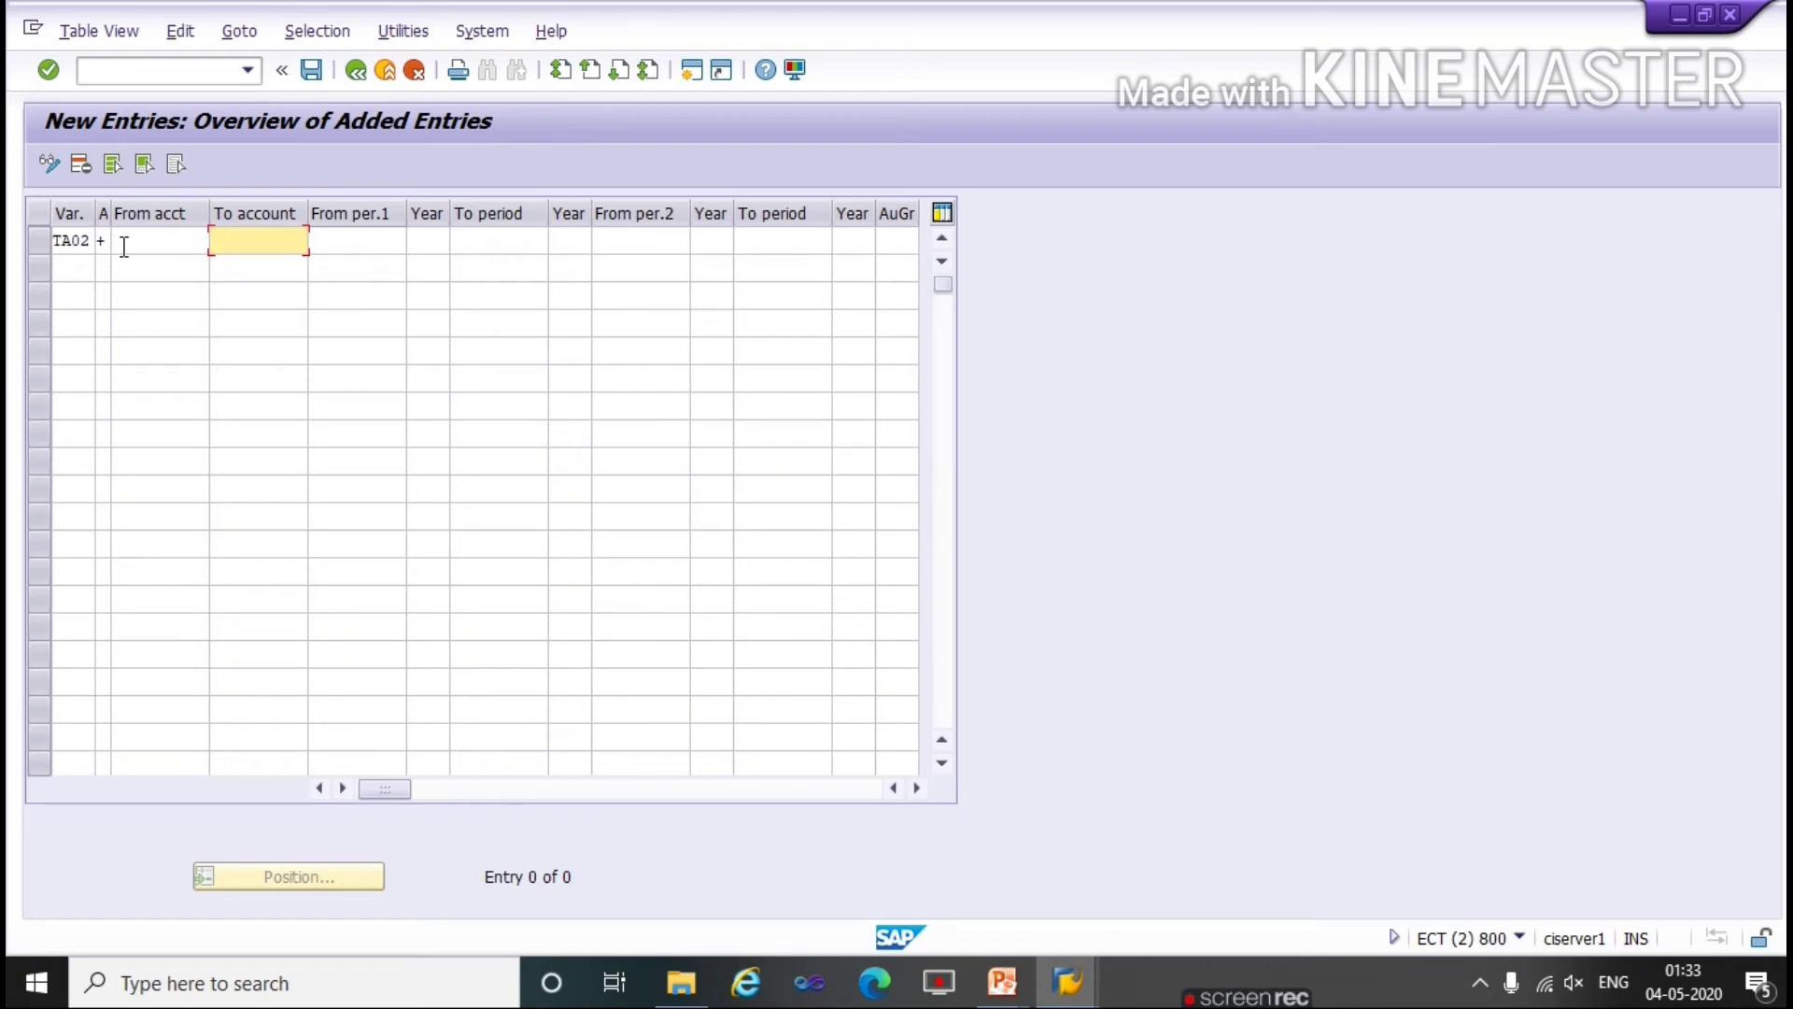
left_click(355, 243)
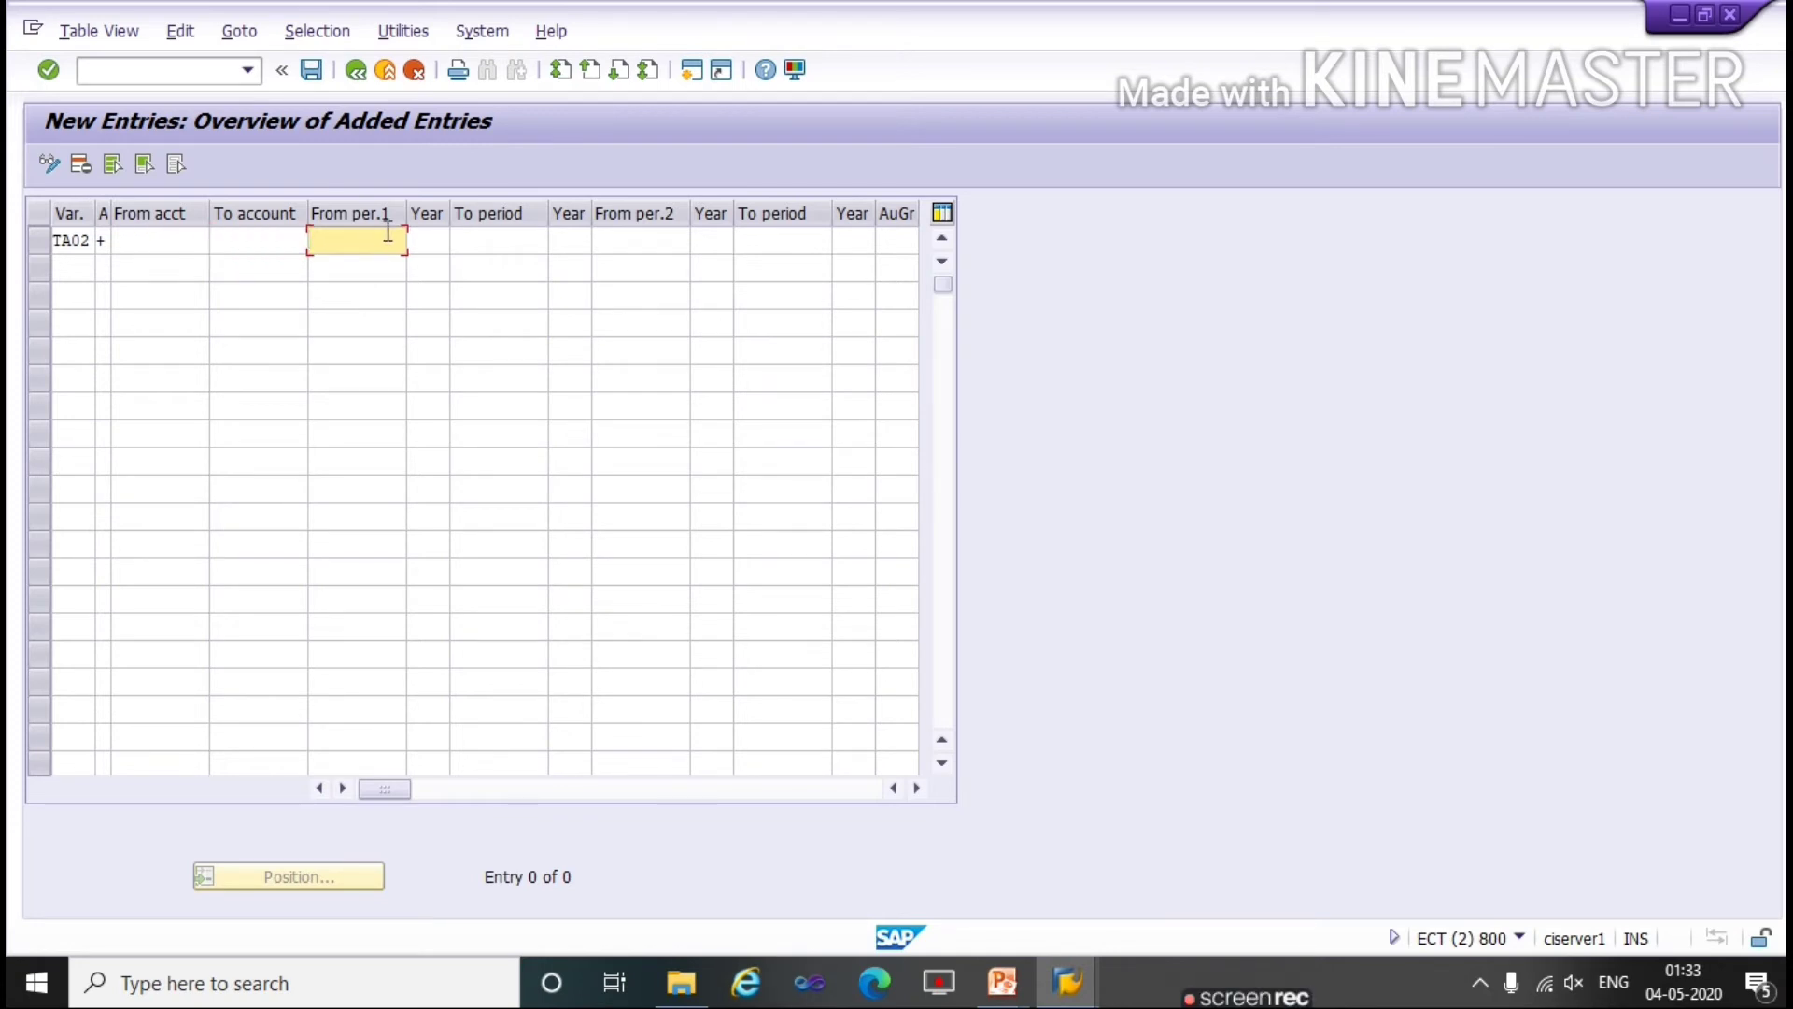
type("1")
key("Tab")
type("2")
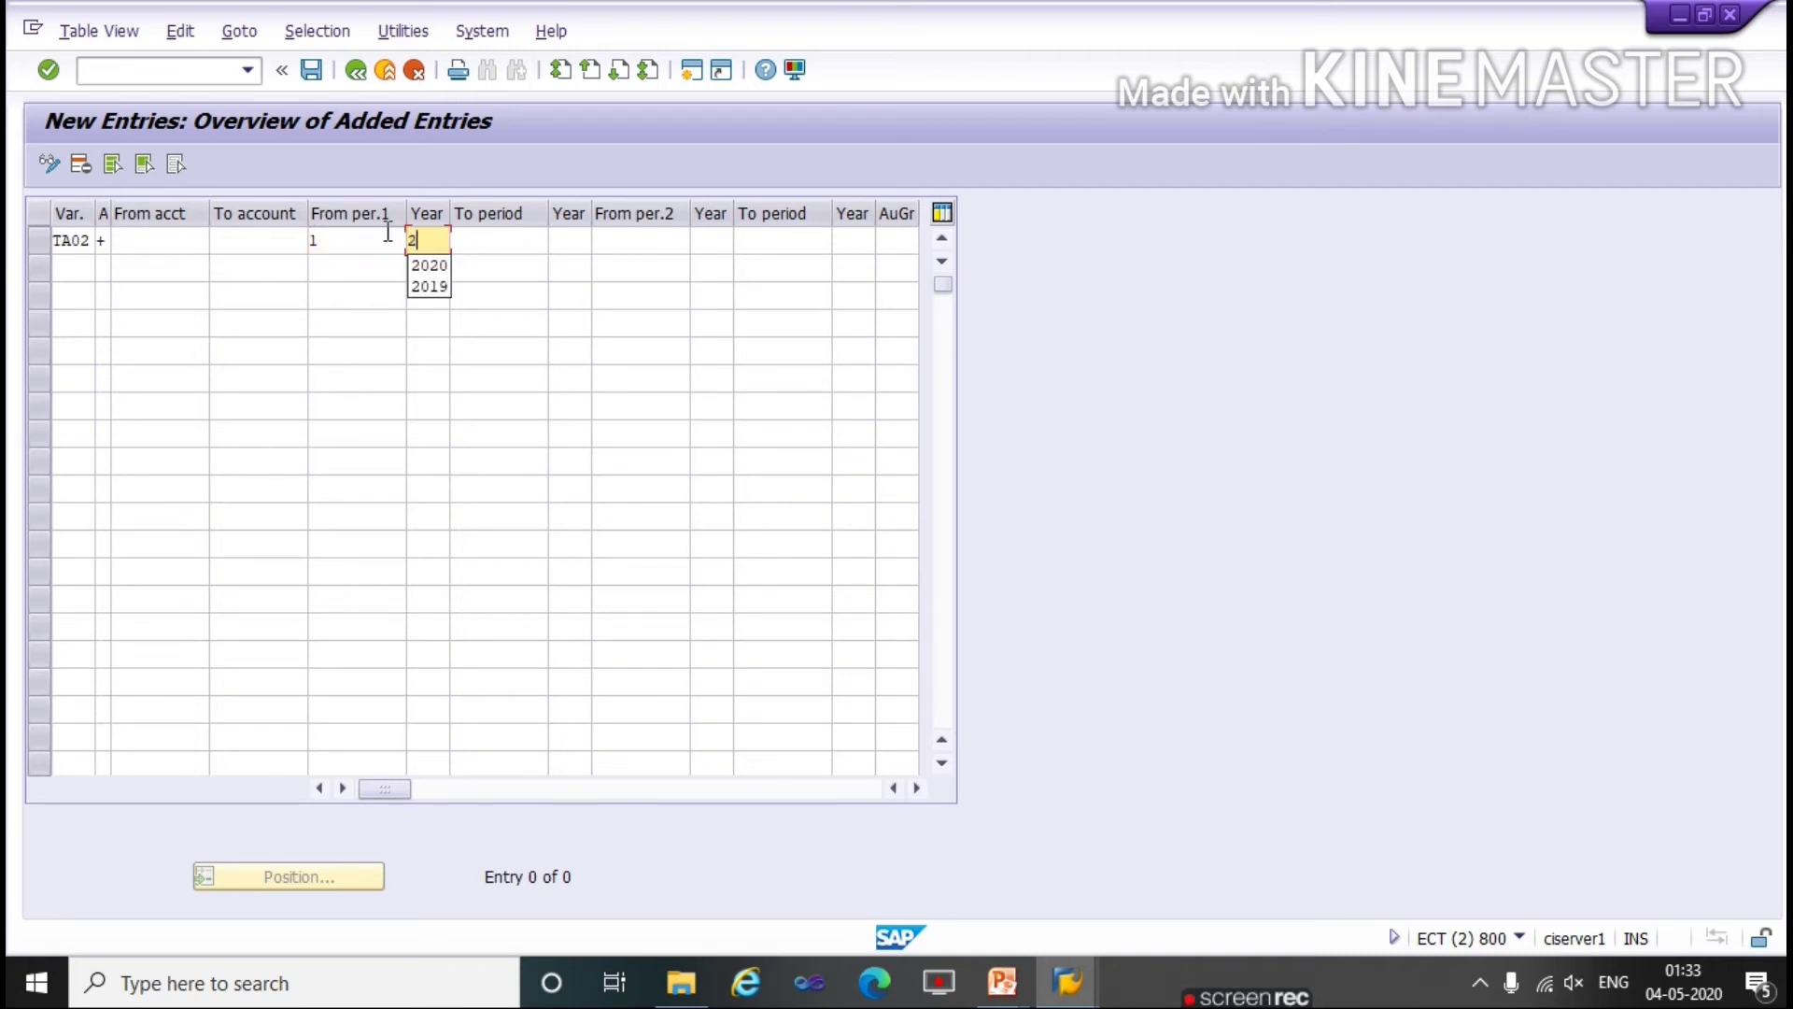
type("020")
key("Tab")
type("1")
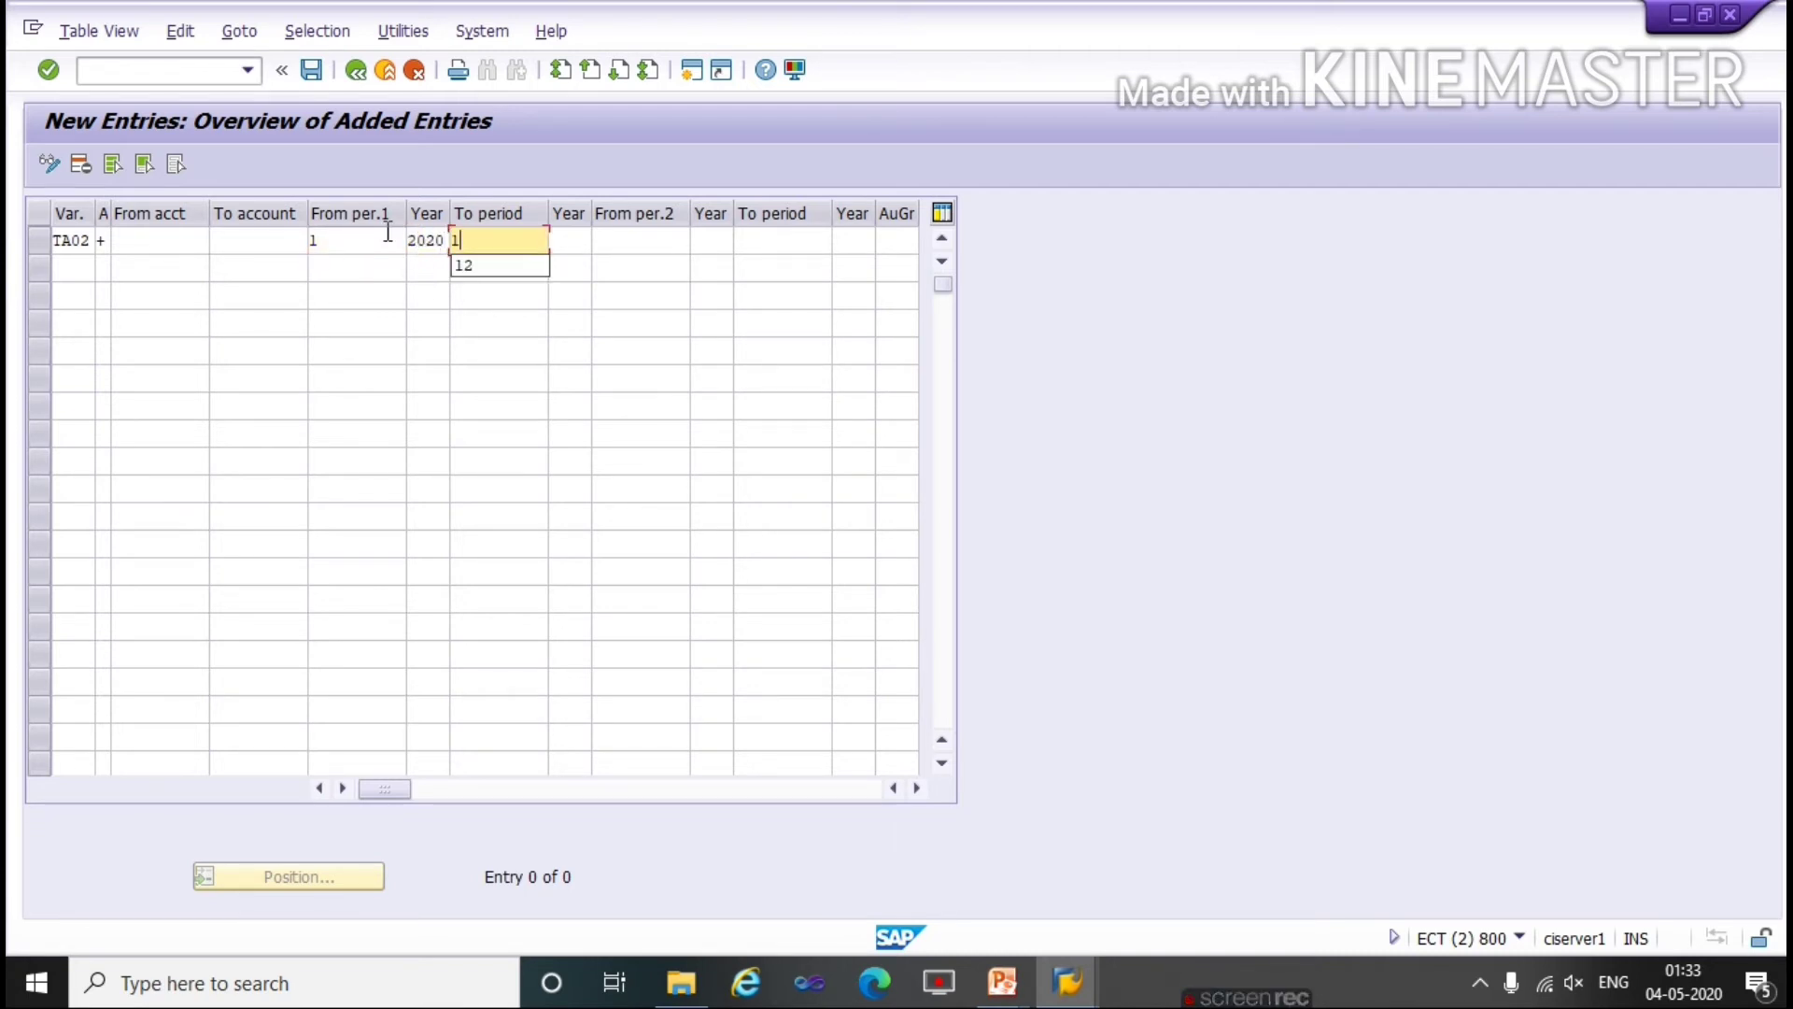
type("2")
key("Tab")
type("202")
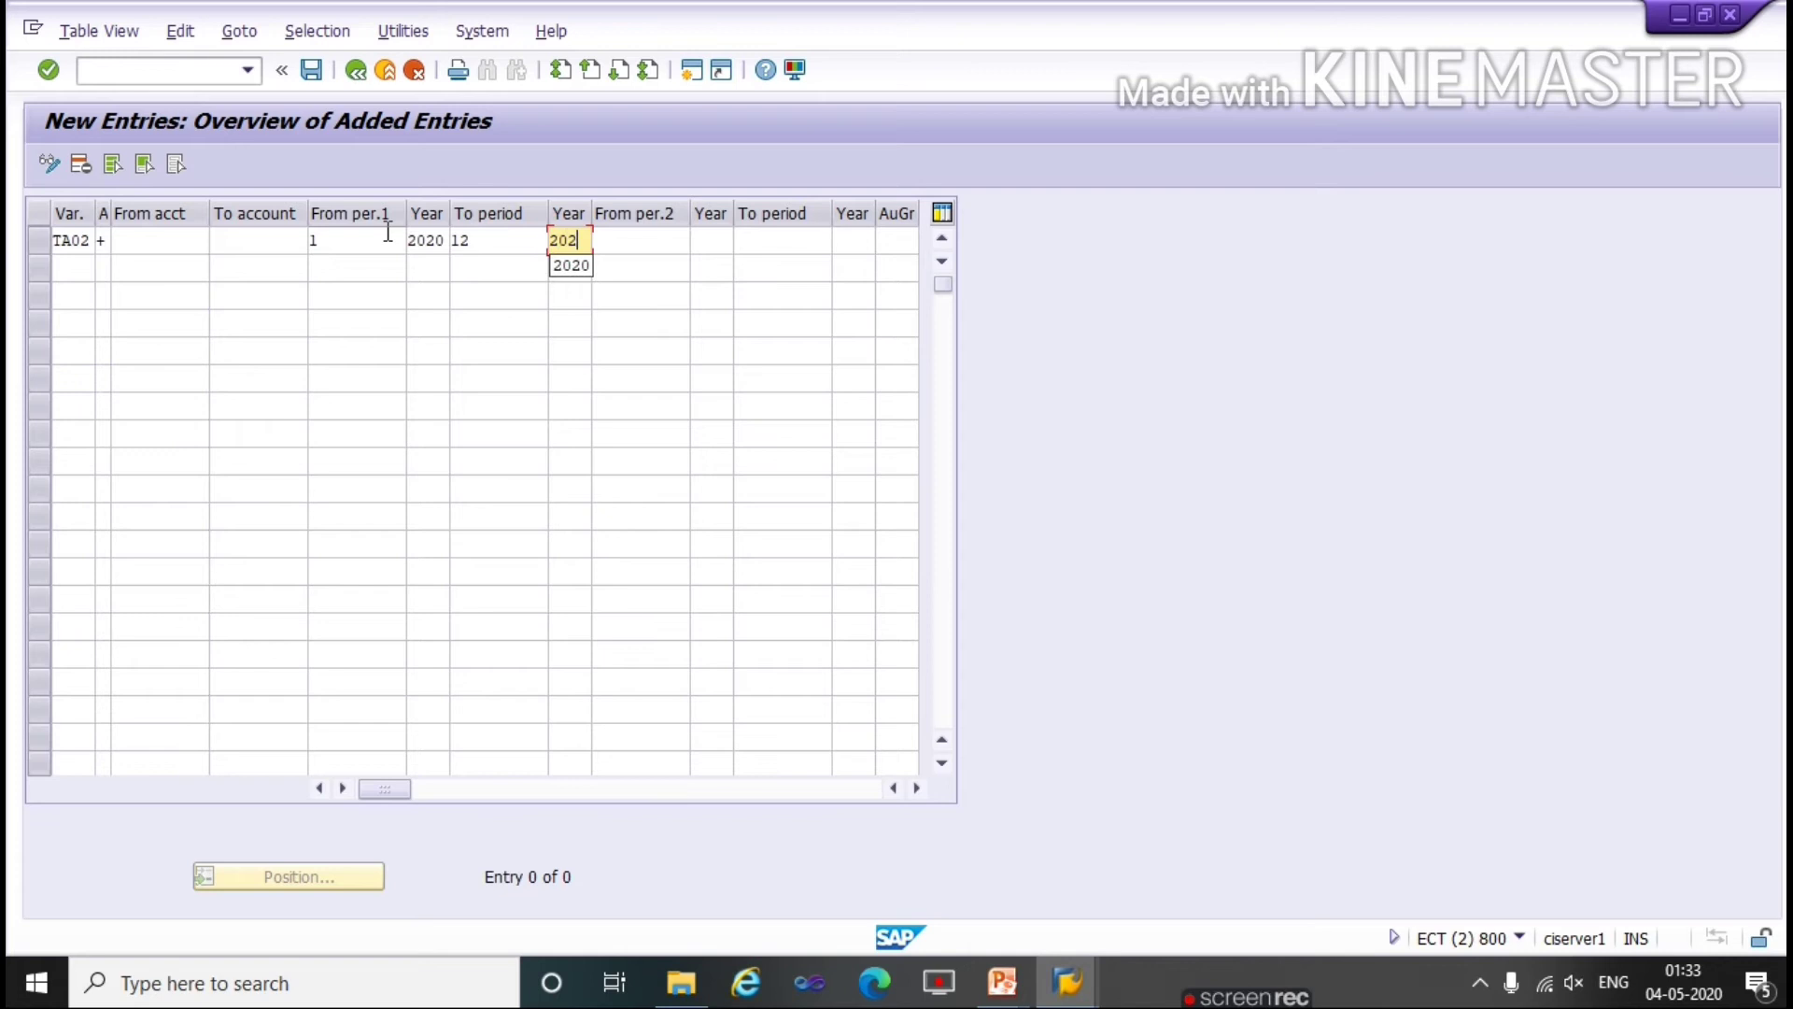
type("0")
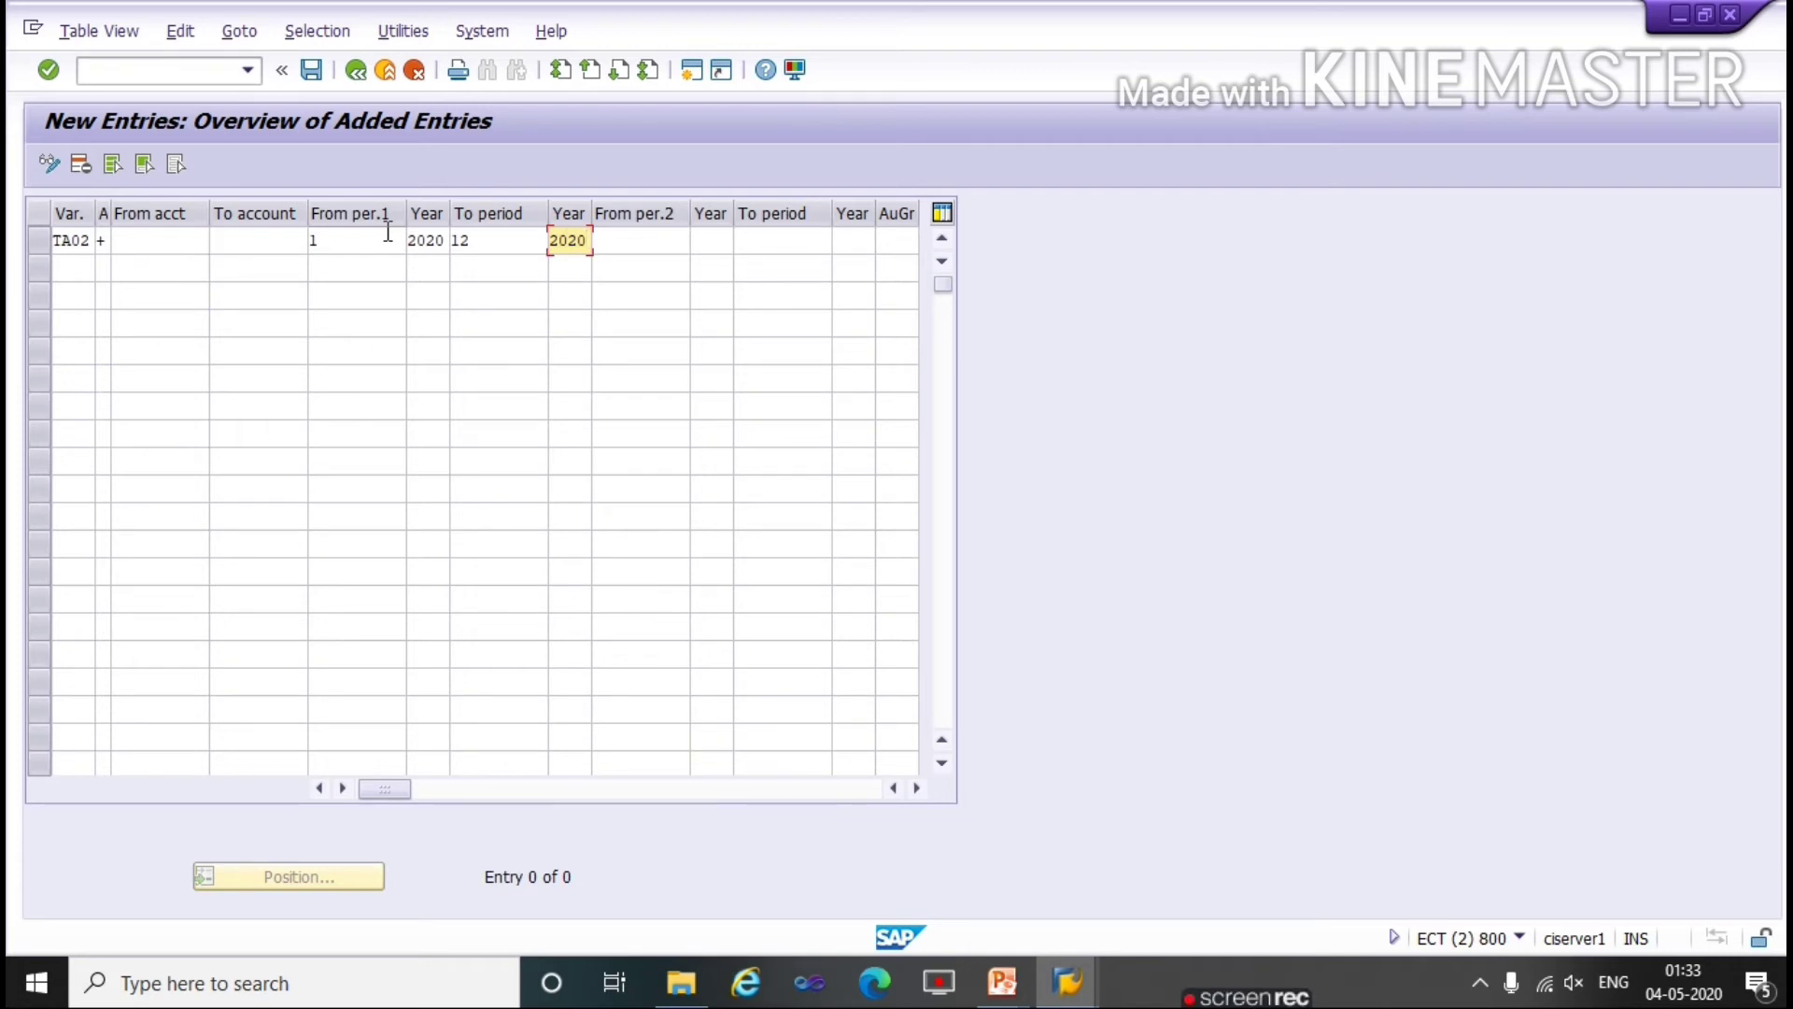
Step: Add row 2: TA02, account type A up to zzzzzzzzzz, periods 1/2020 to 12/2020
left_click(57, 271)
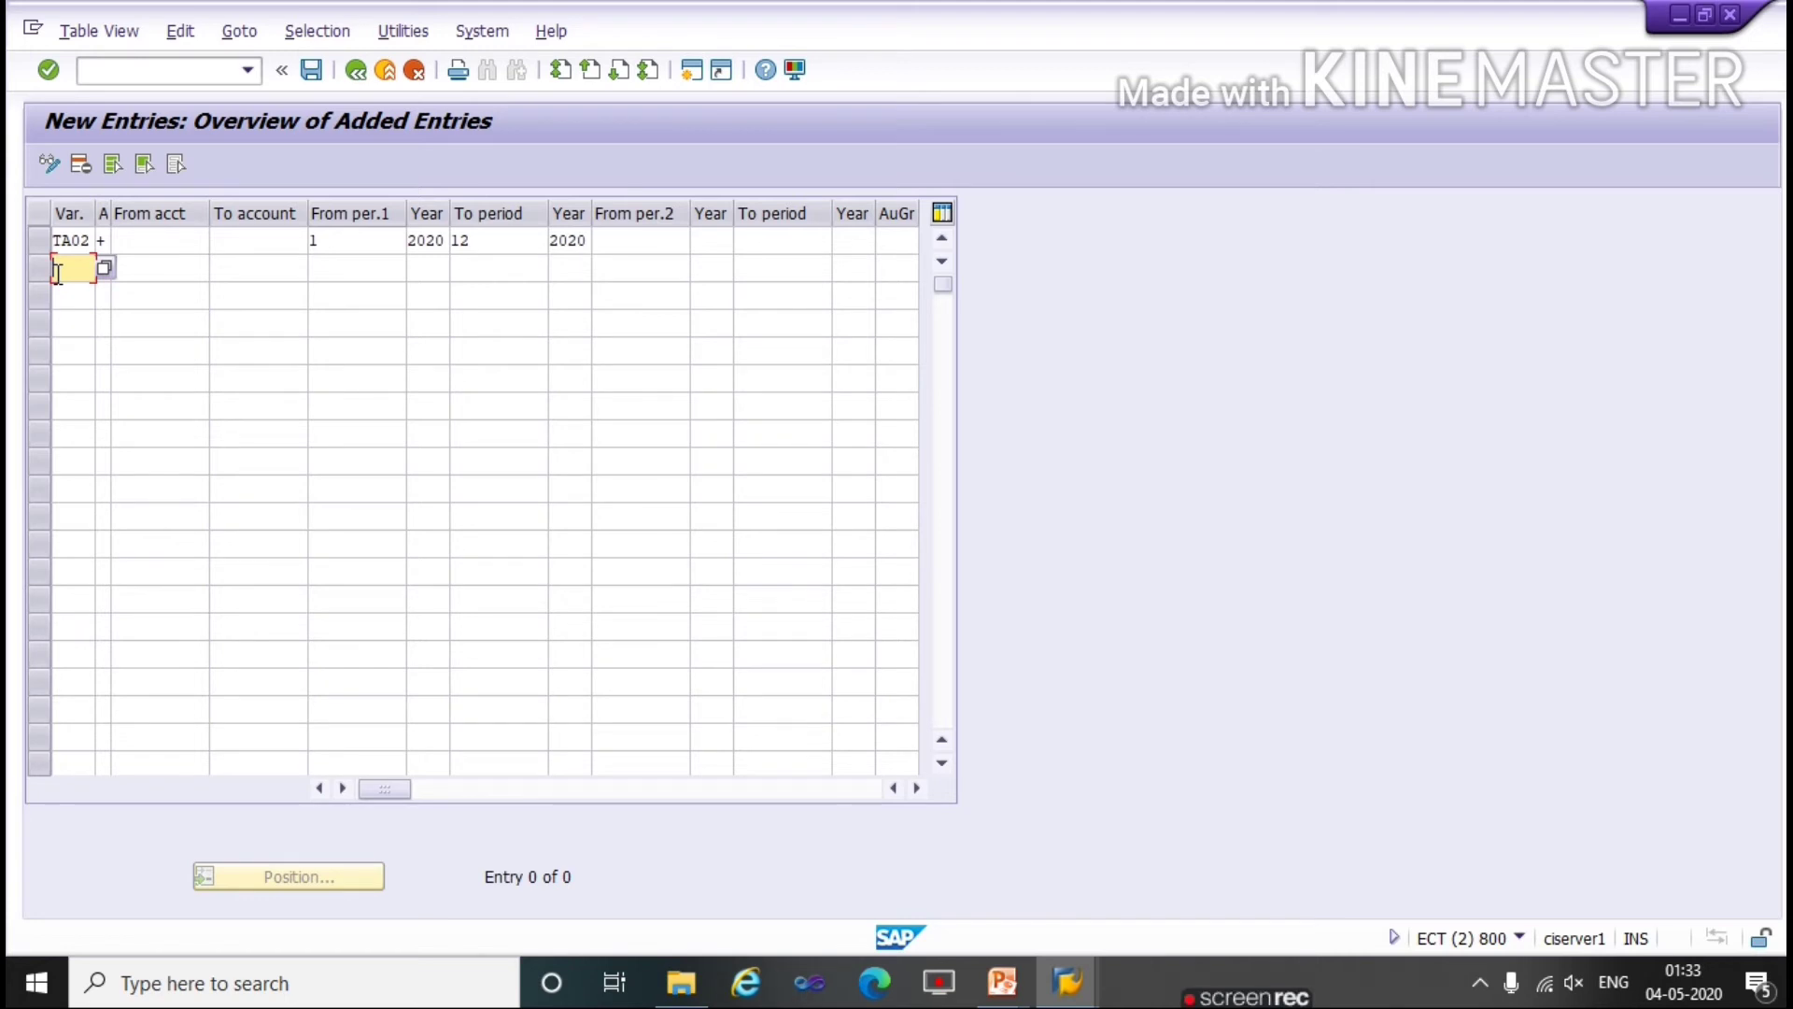
type("TA02")
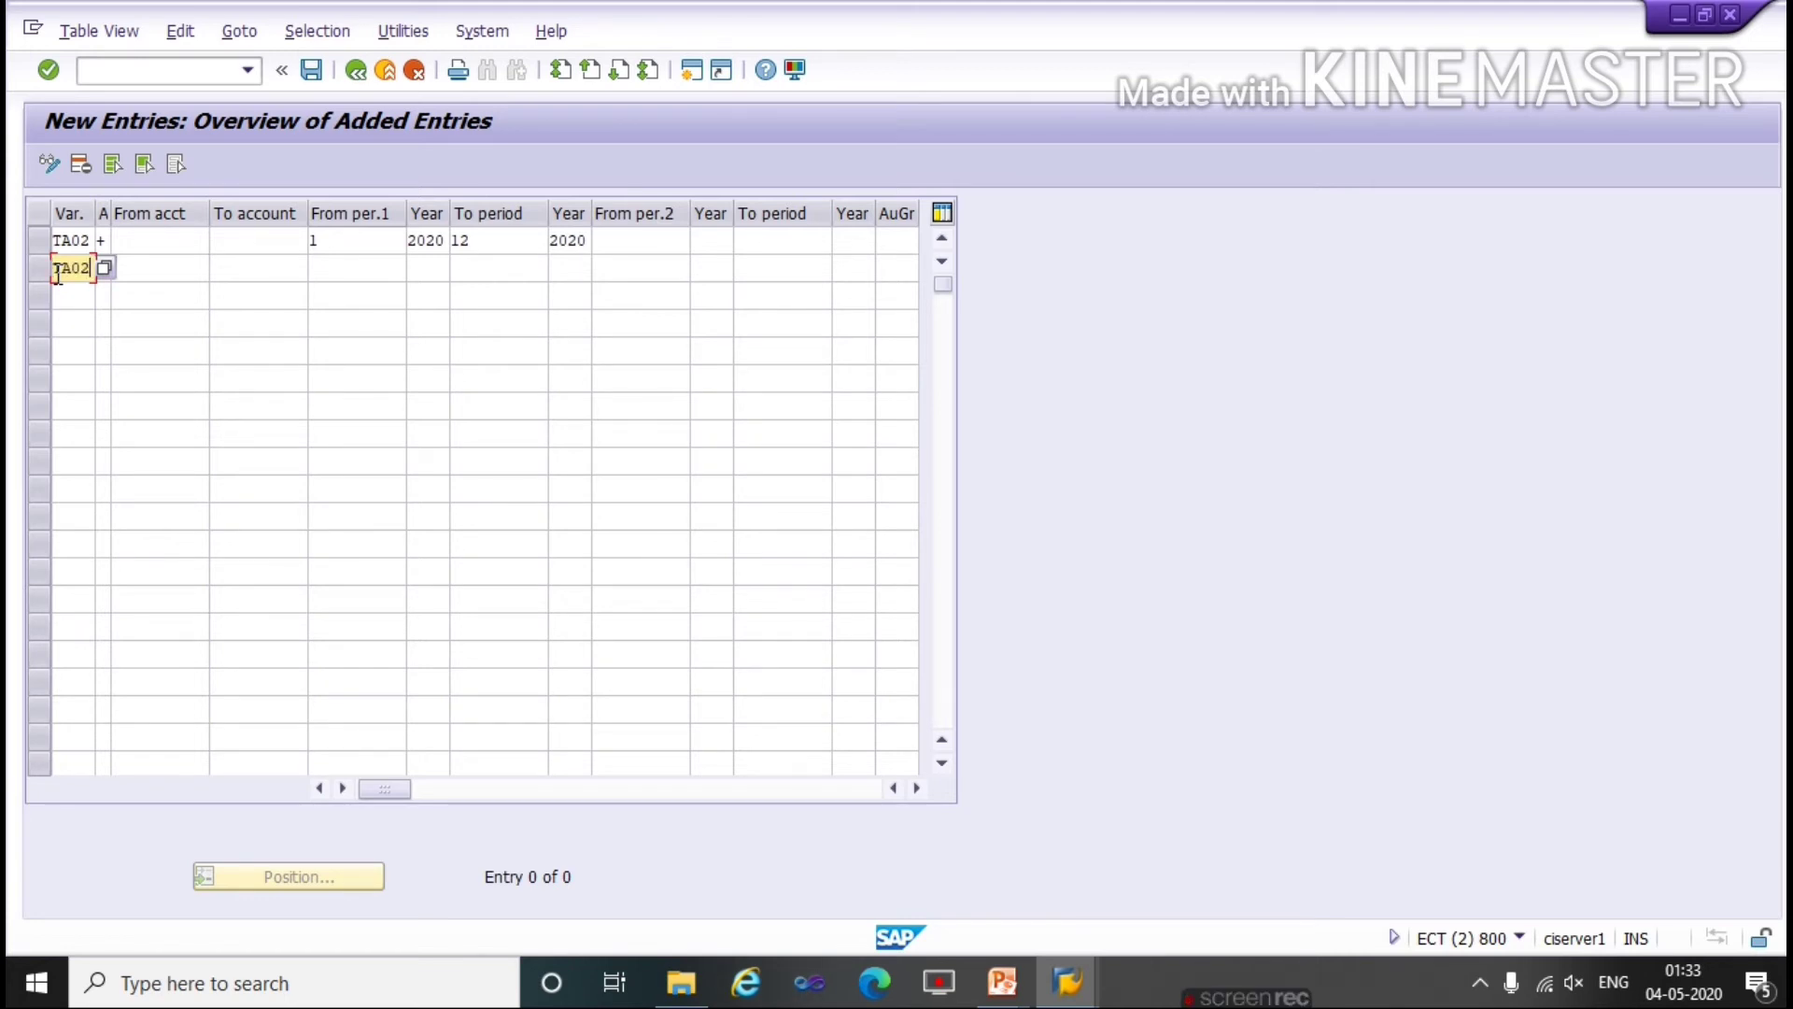
key("Tab")
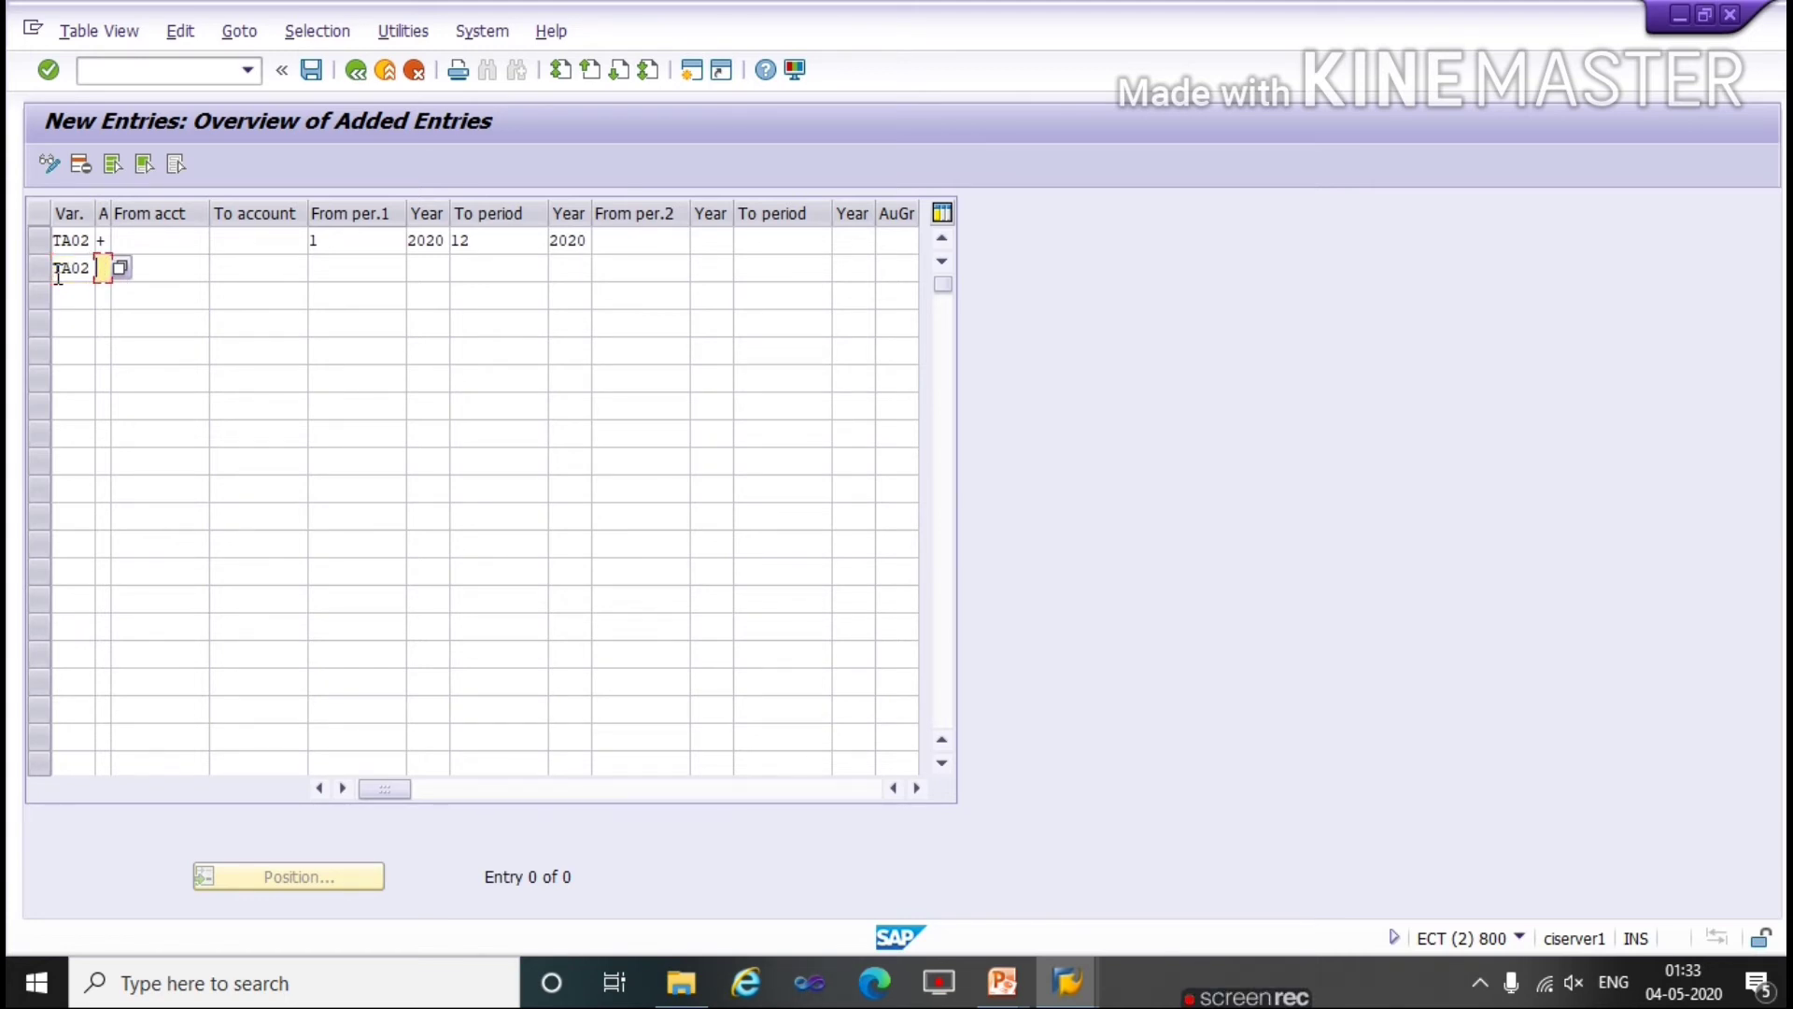
type("A")
key("Tab")
key("Tab")
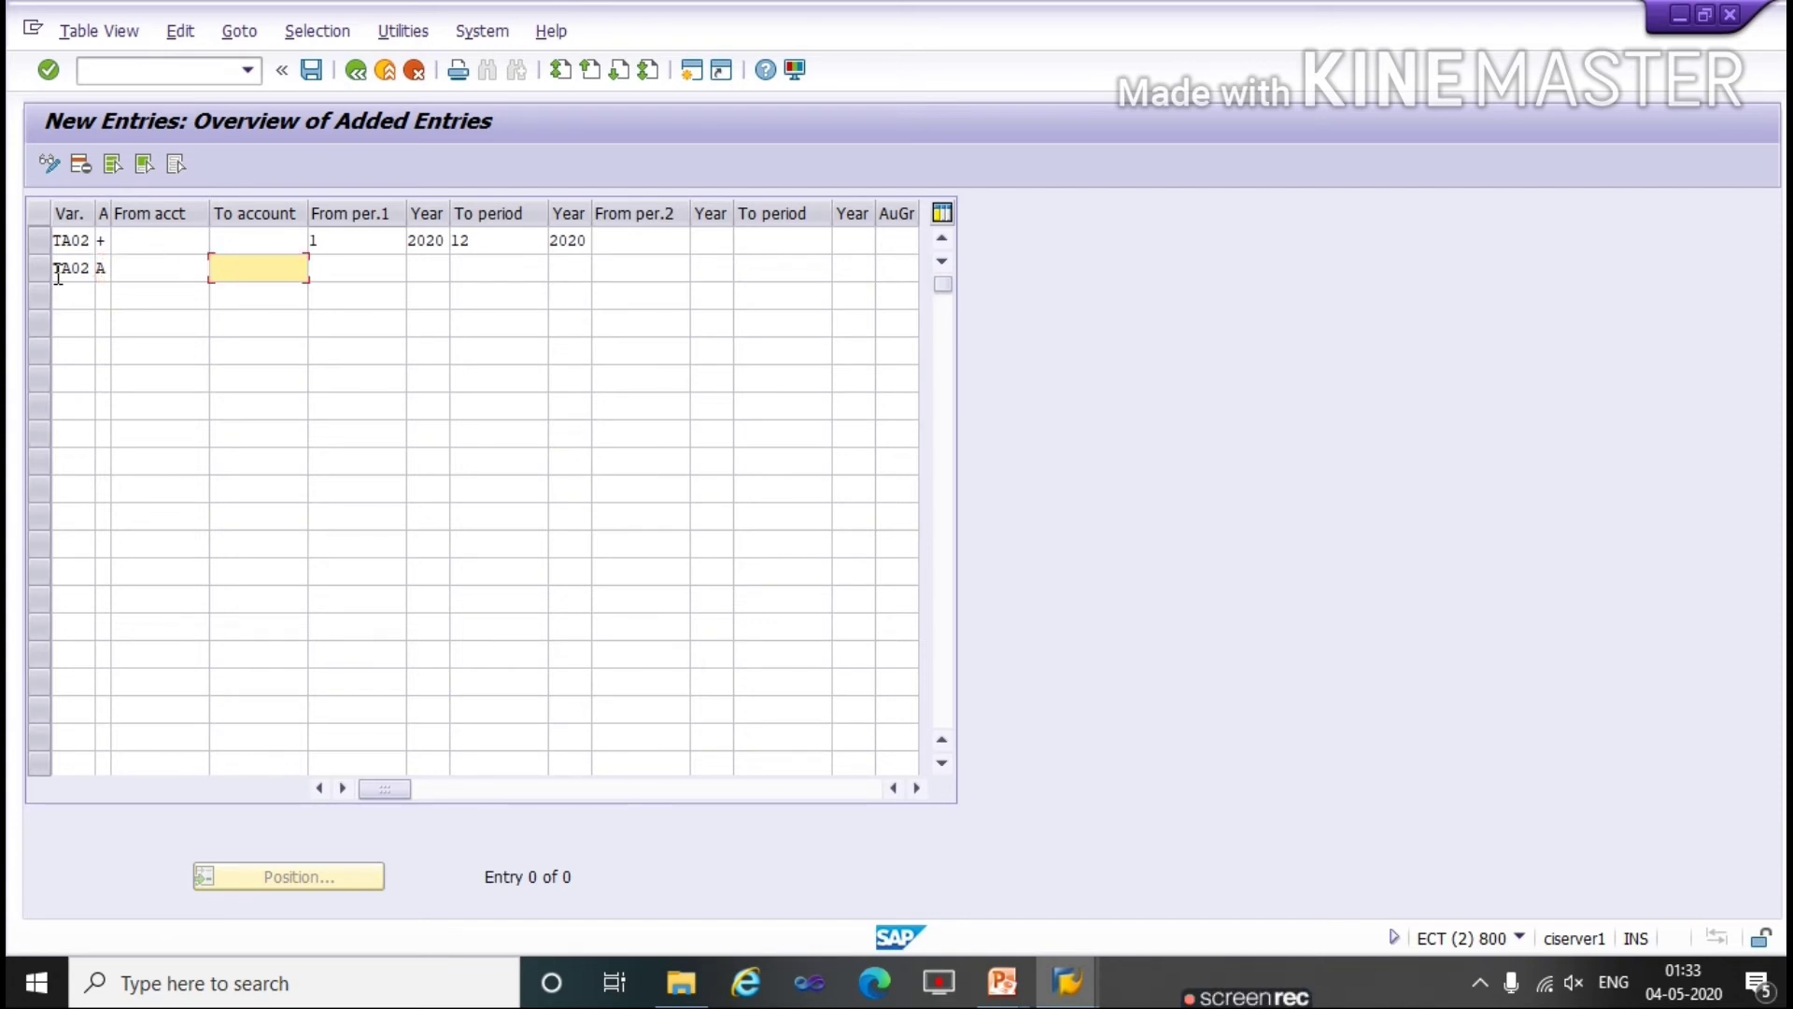
type("zzzzzzzzzz")
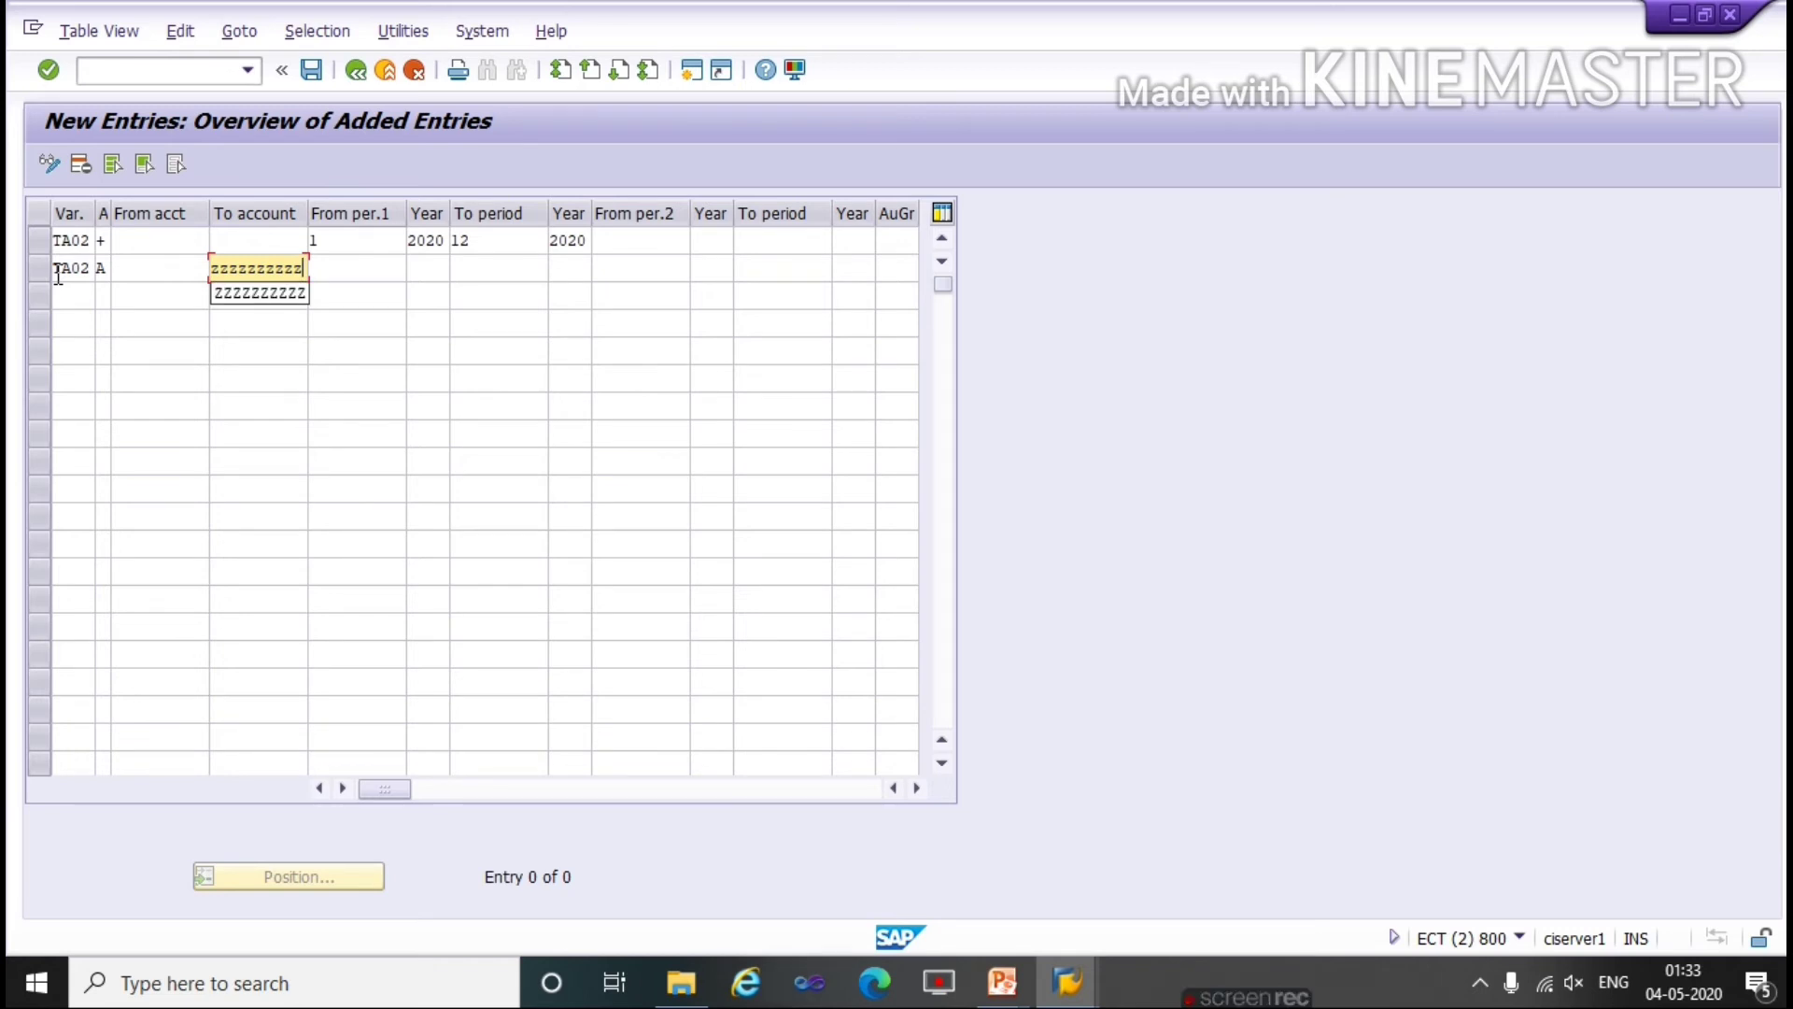
key("Tab")
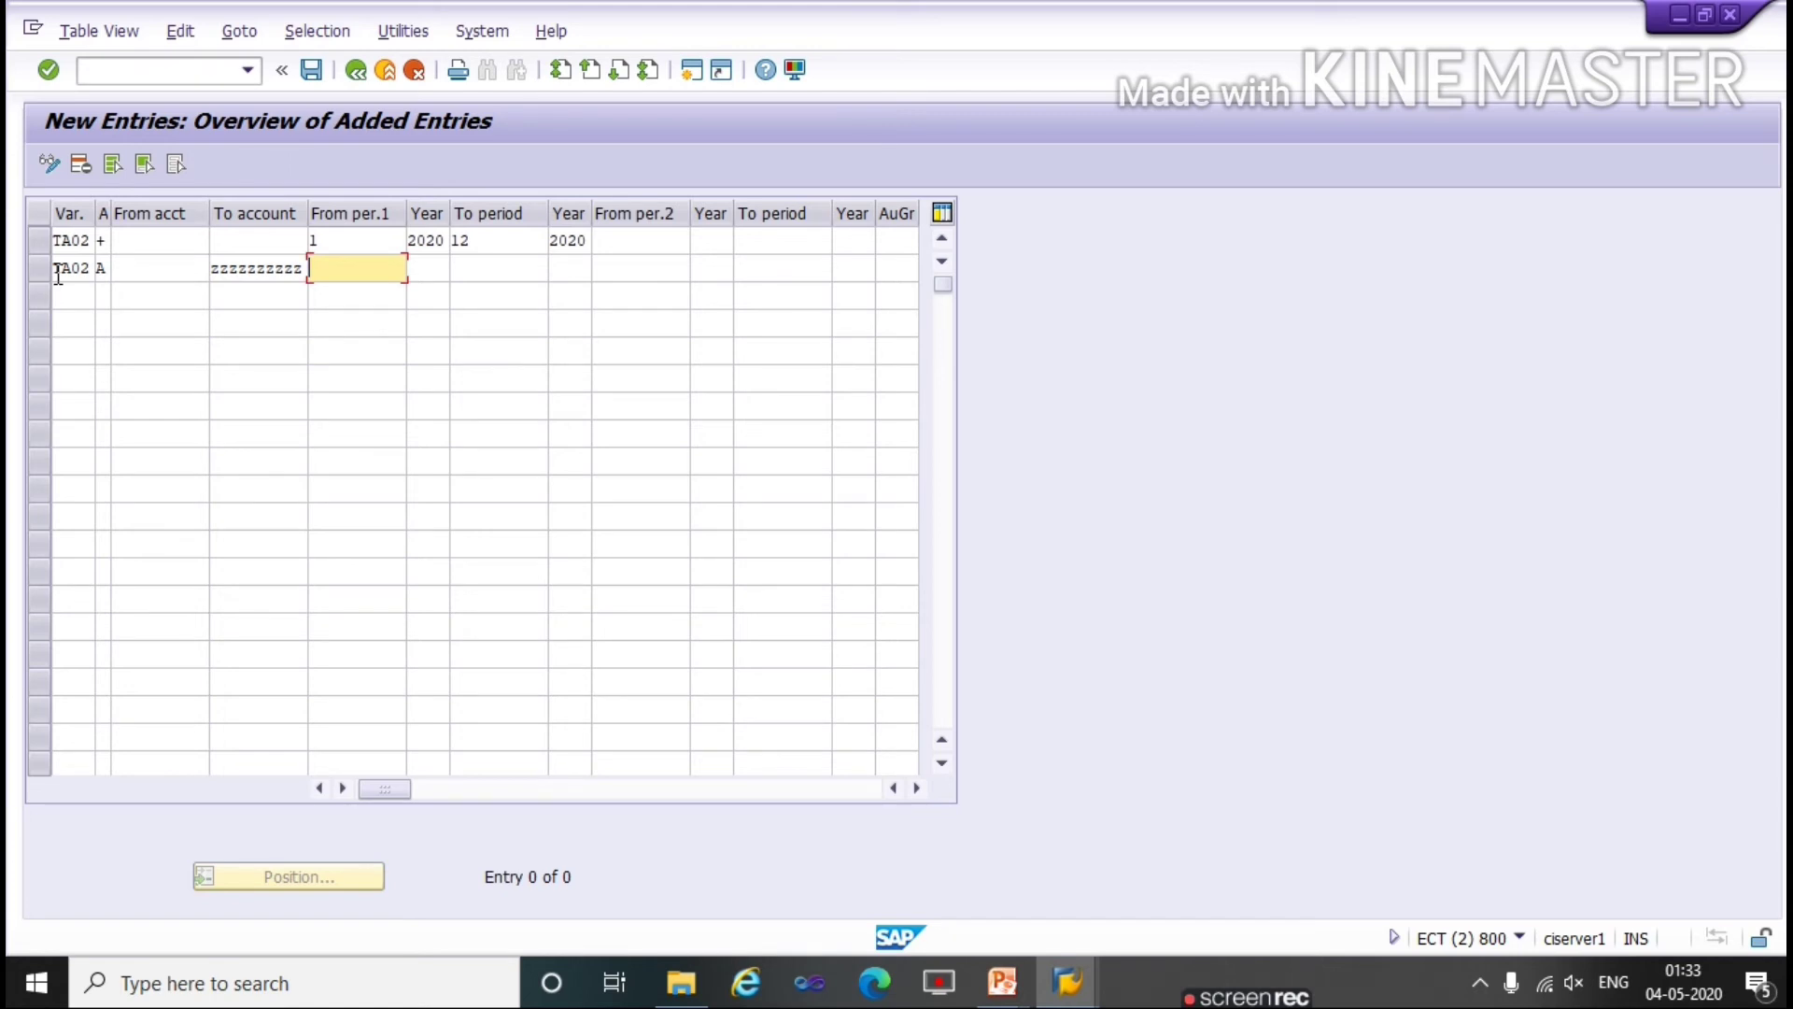
type("1")
key("Tab")
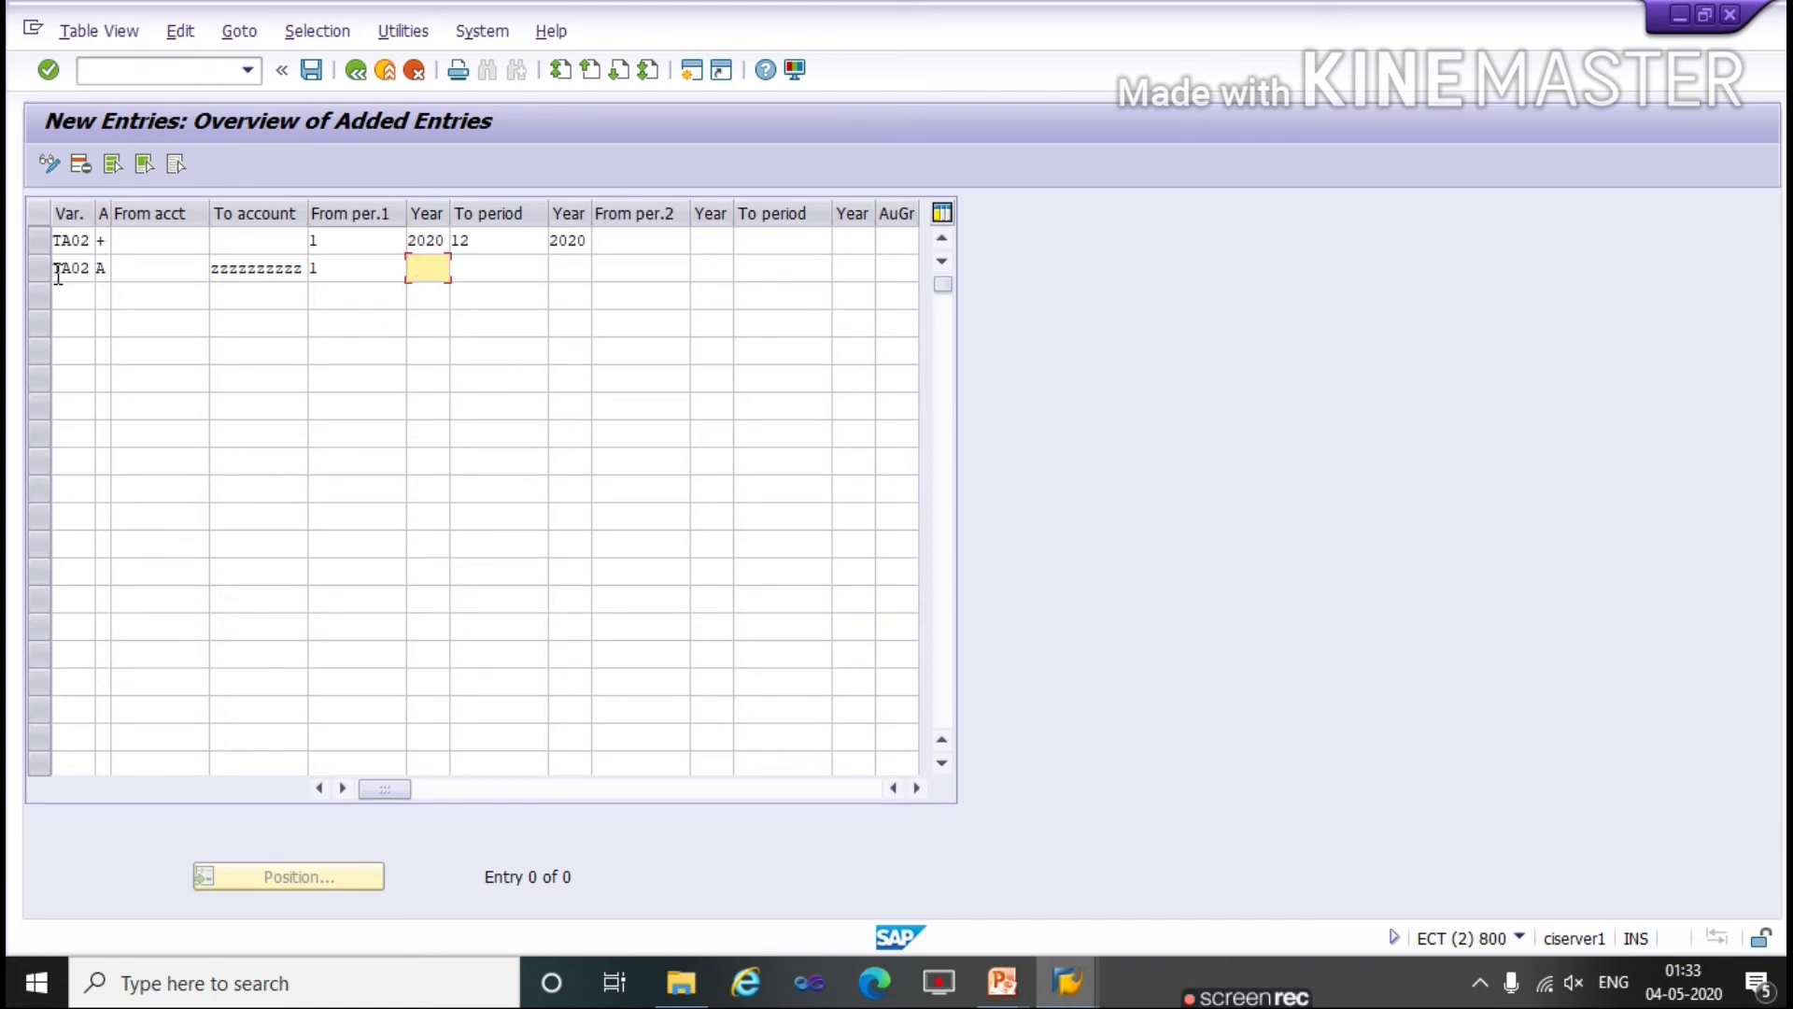
type("2020")
key("Tab")
type("12")
key("Tab")
Step: Add row 3: TA02, account type D up to zzzzzzzzzz, periods 1/2020 to 12/2020
type("2020")
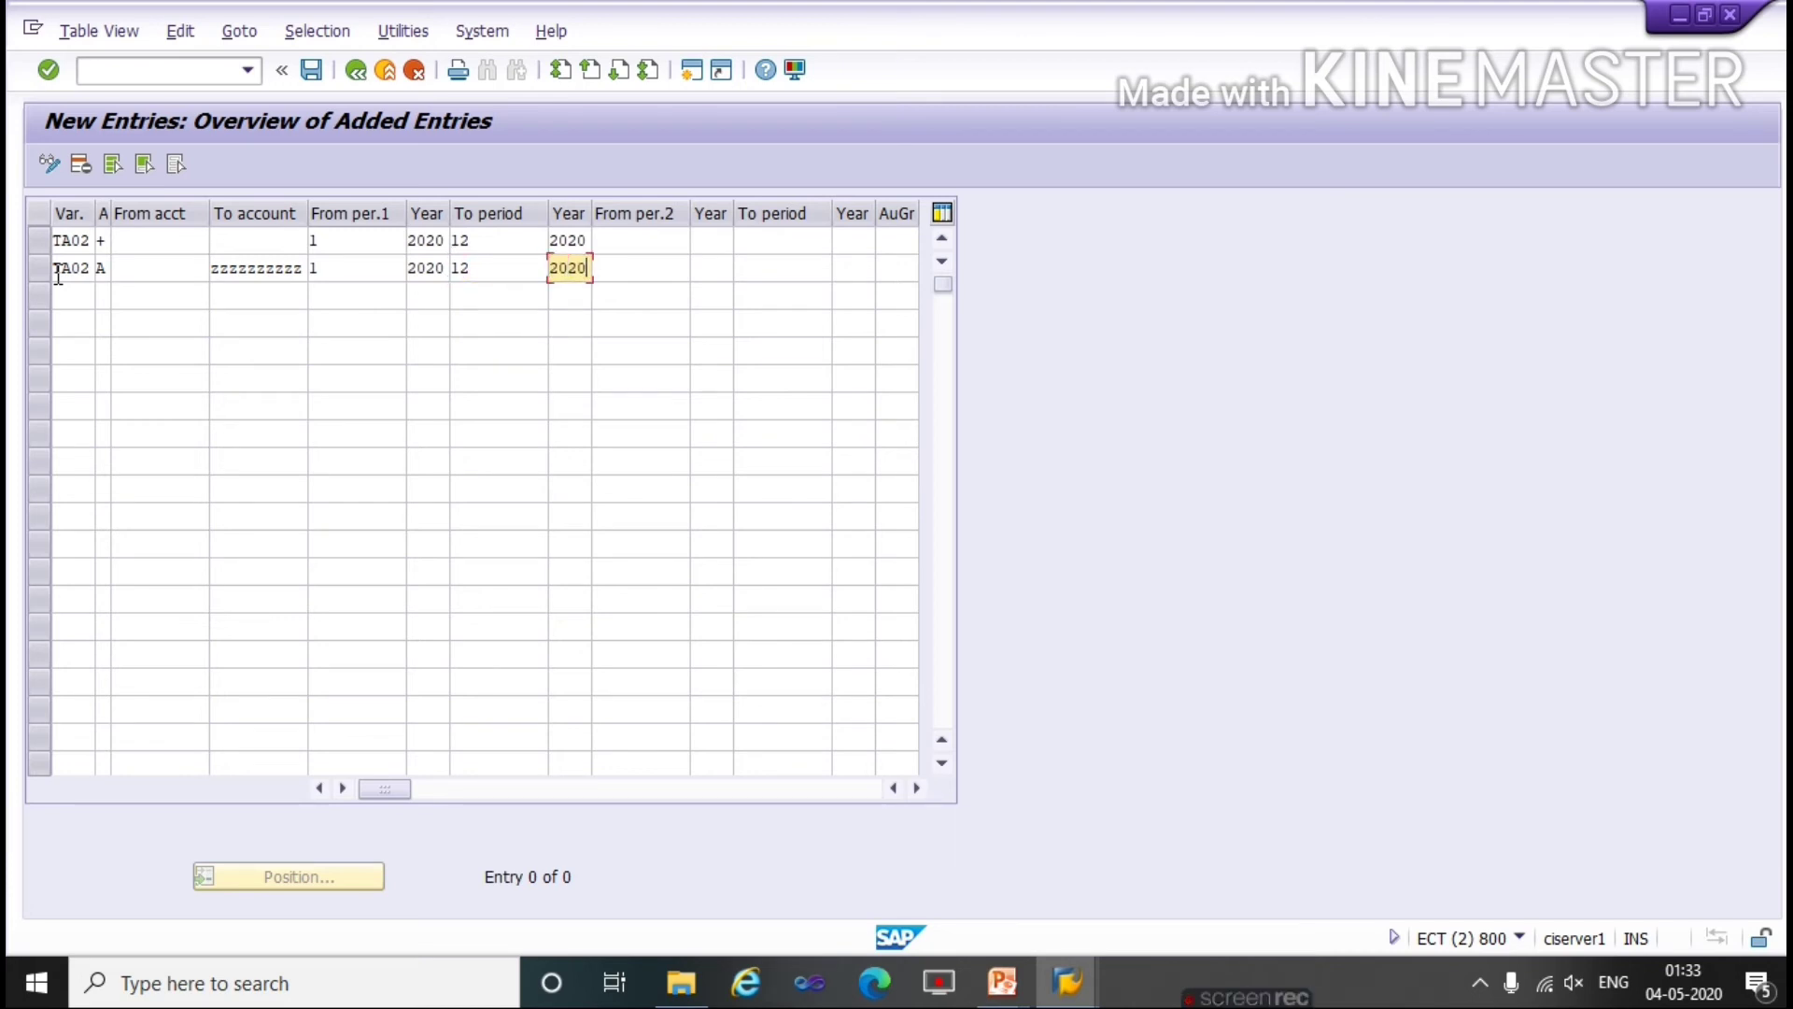
left_click(66, 292)
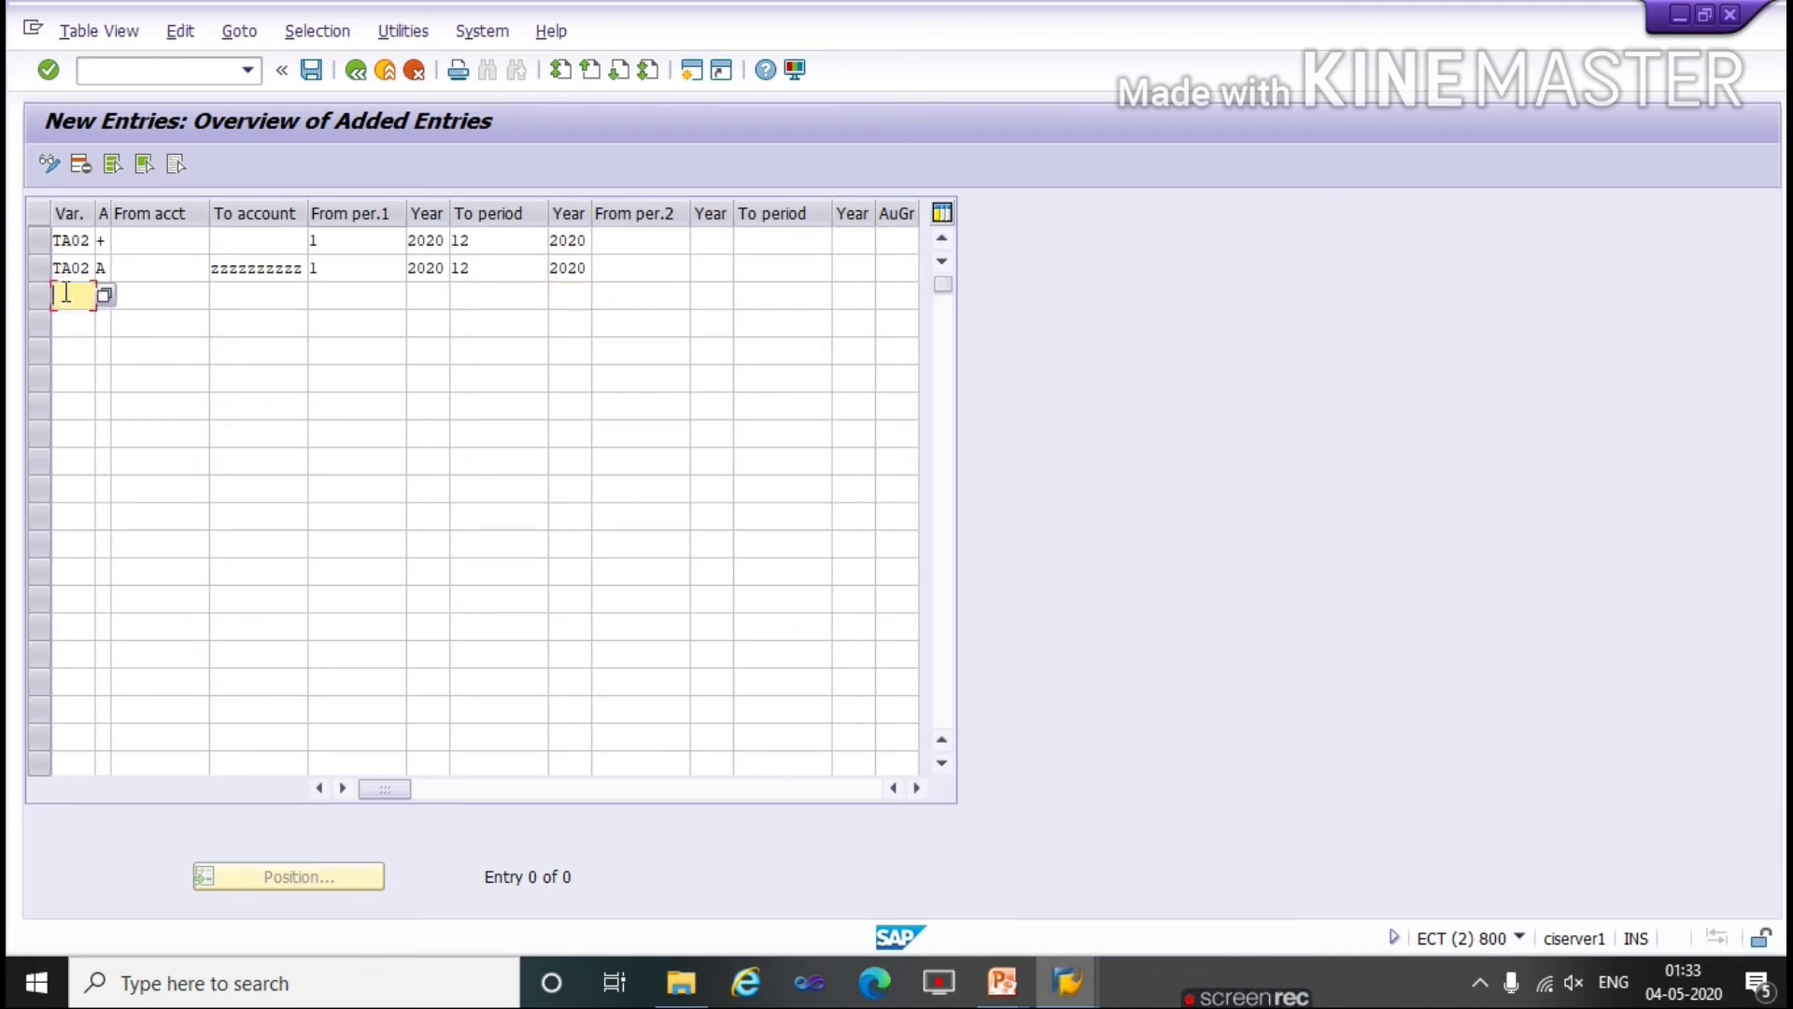
type("TA02")
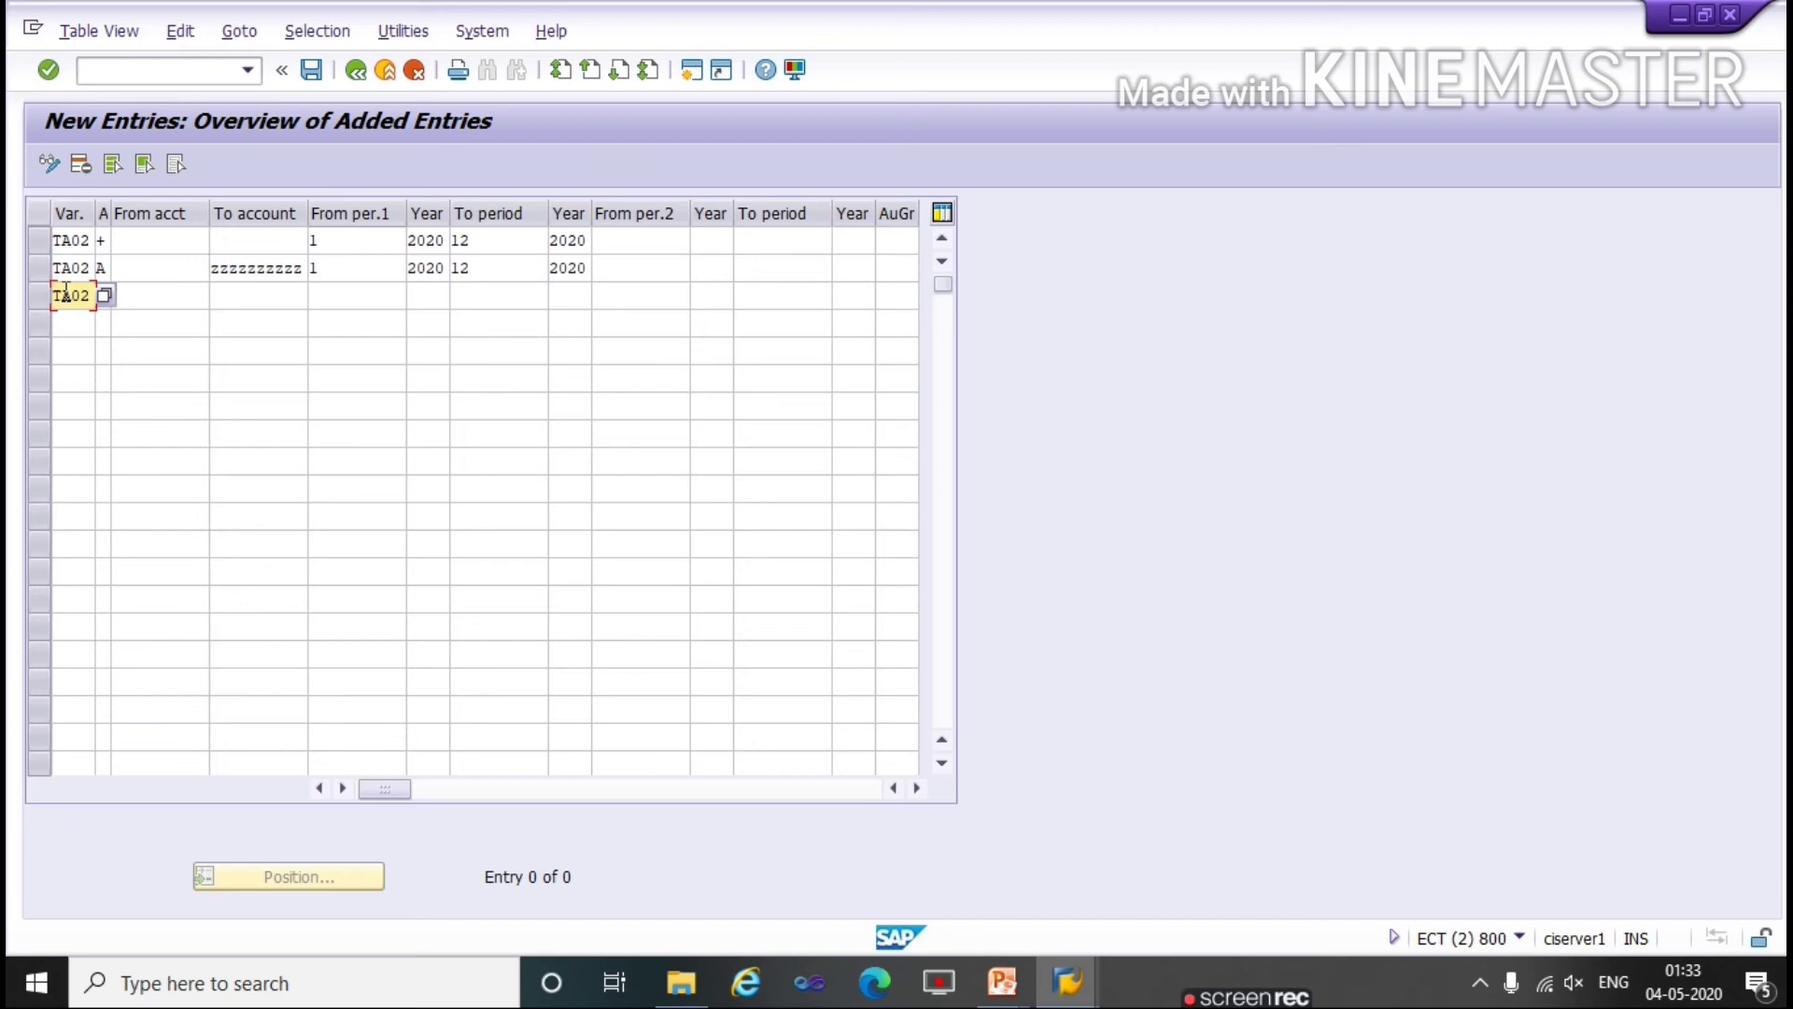
key("Tab")
type("d")
key("Tab")
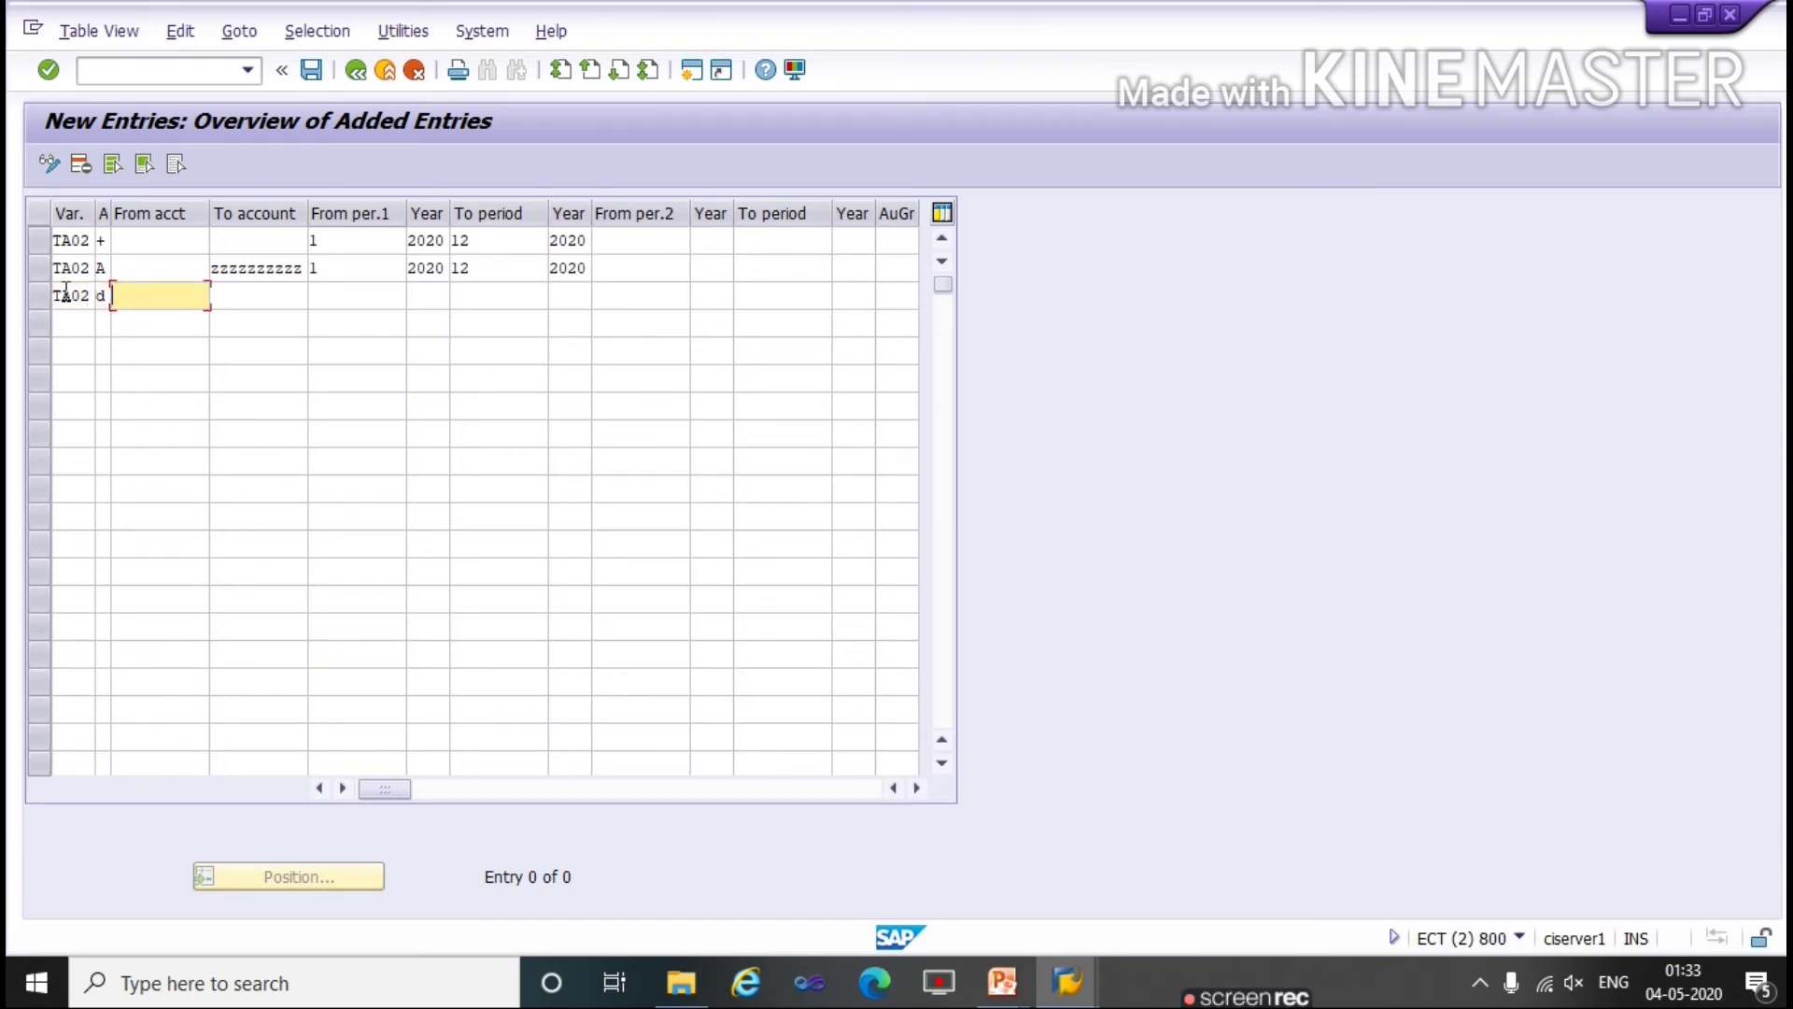
key("Tab")
type("zzzzzzzzzz")
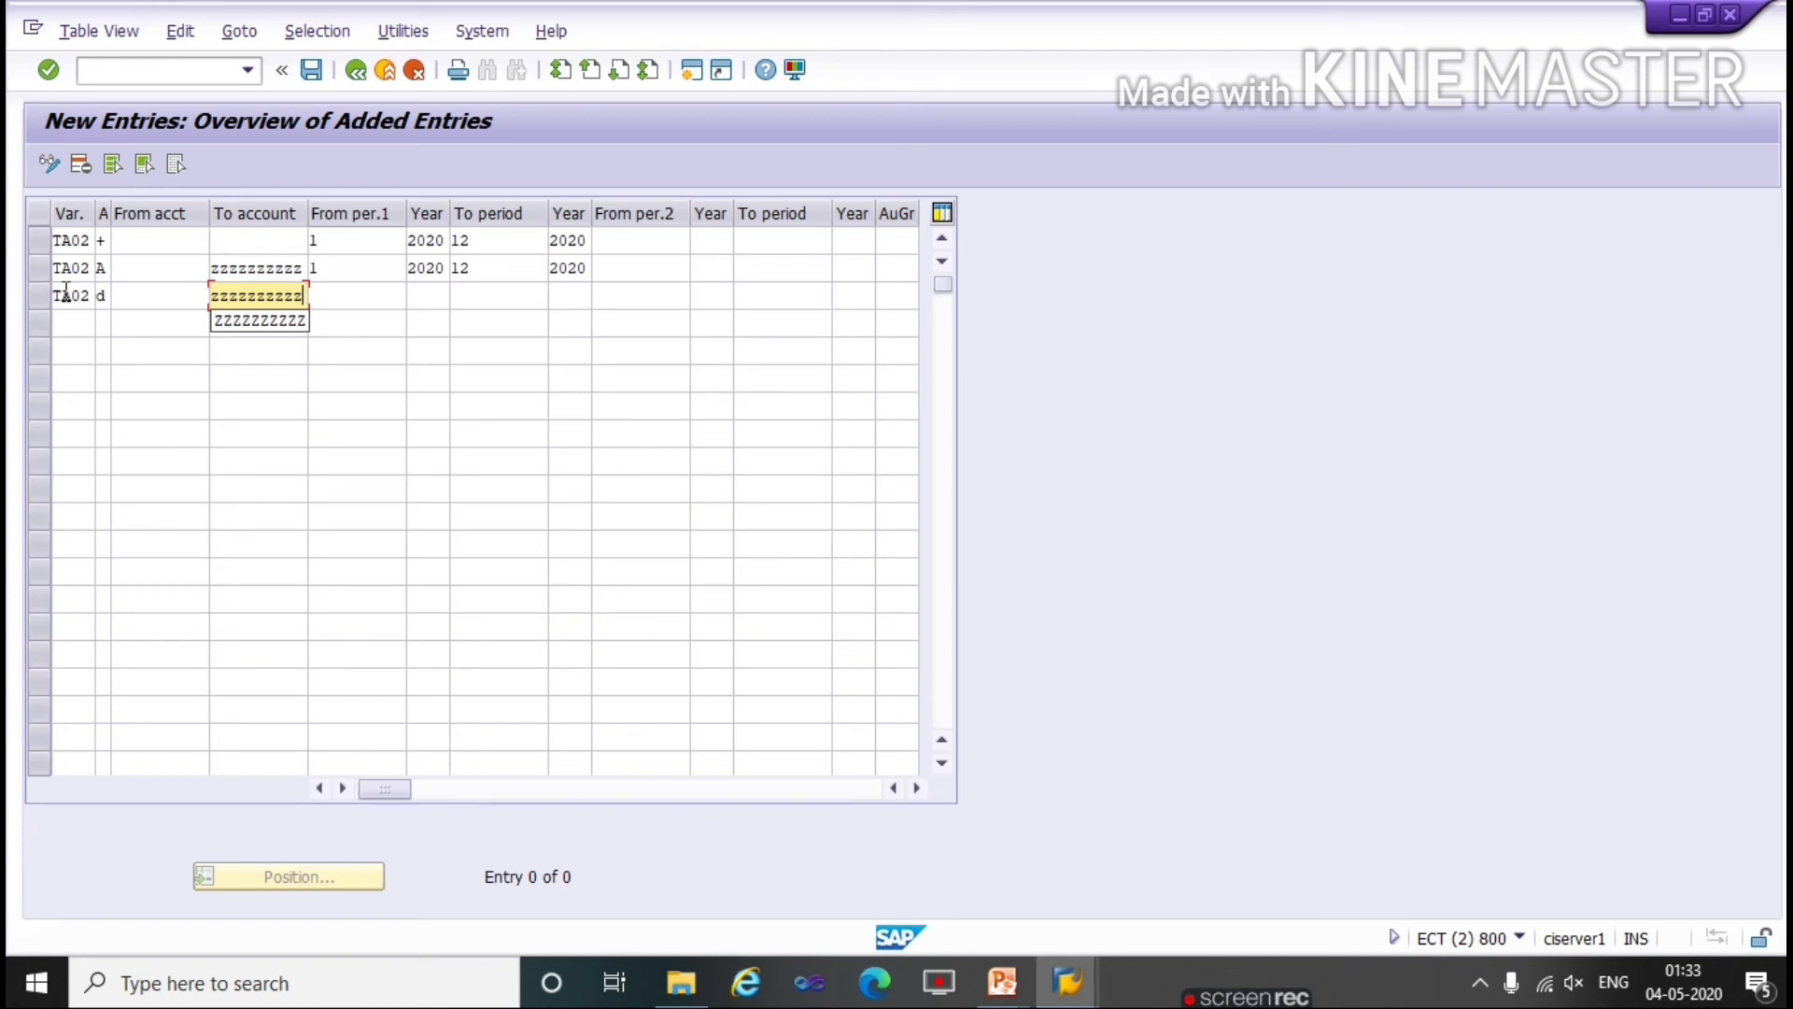
key("Tab")
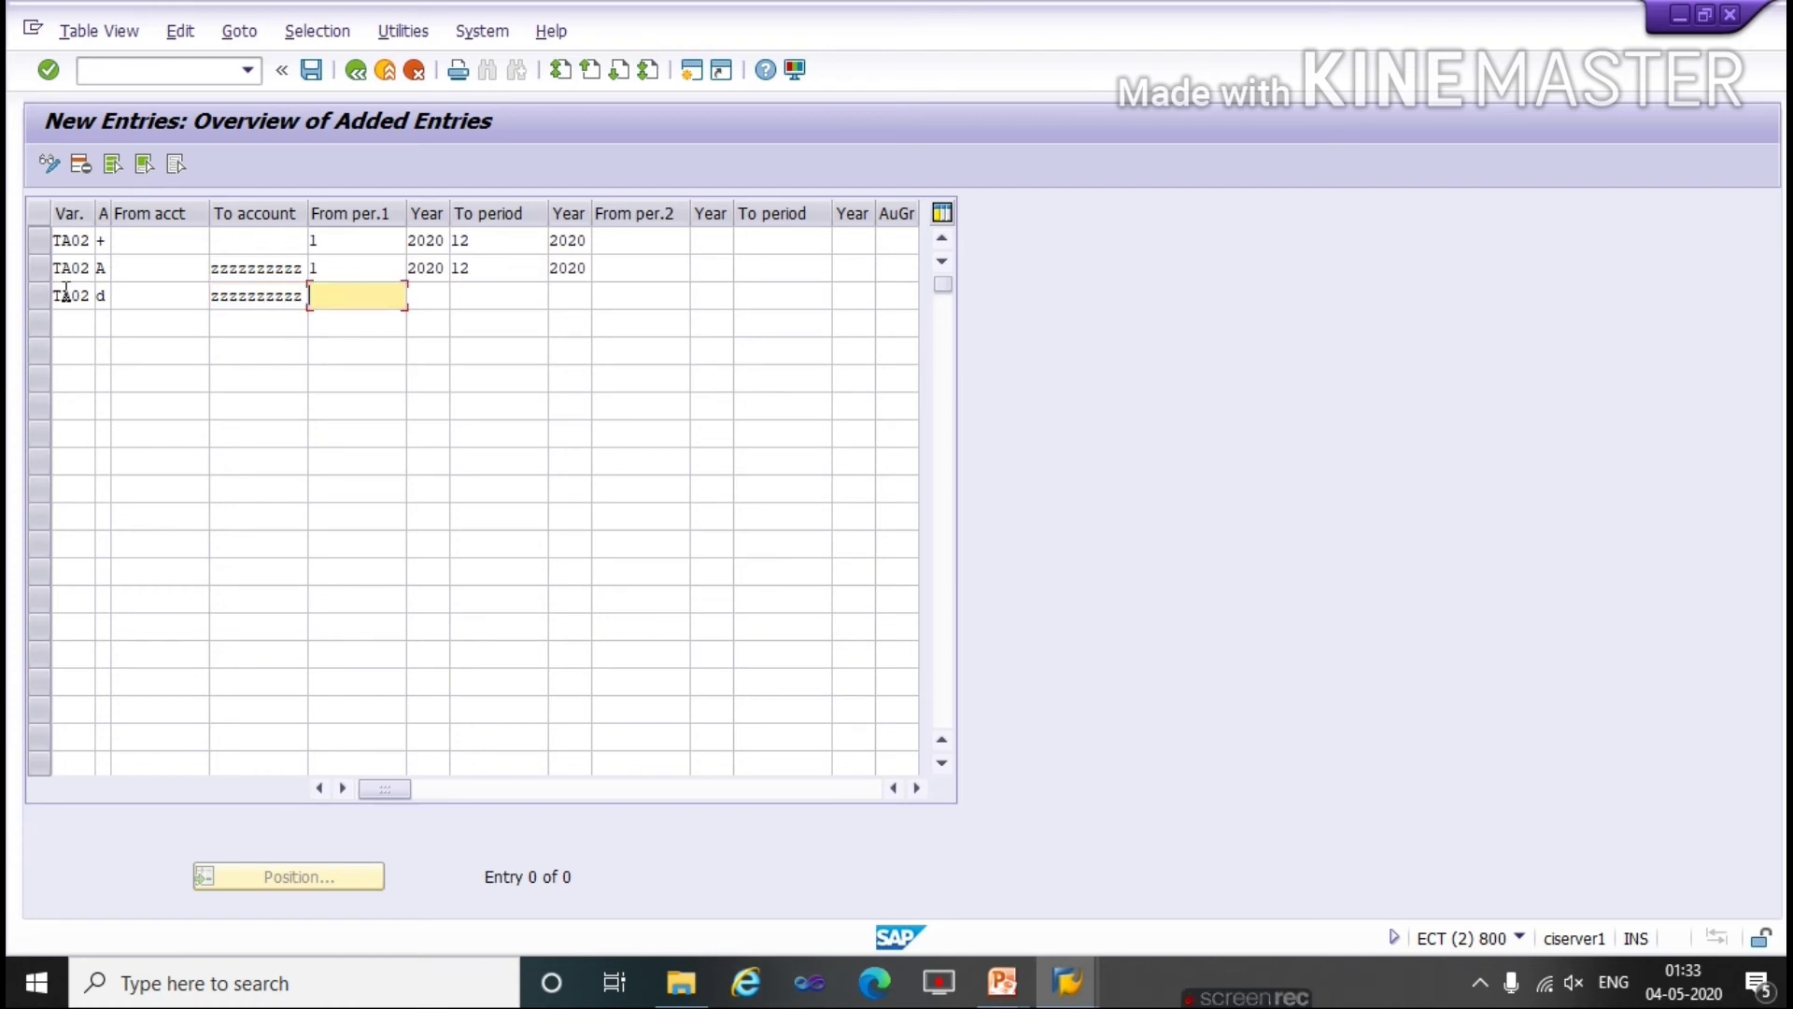
type("1")
key("Tab")
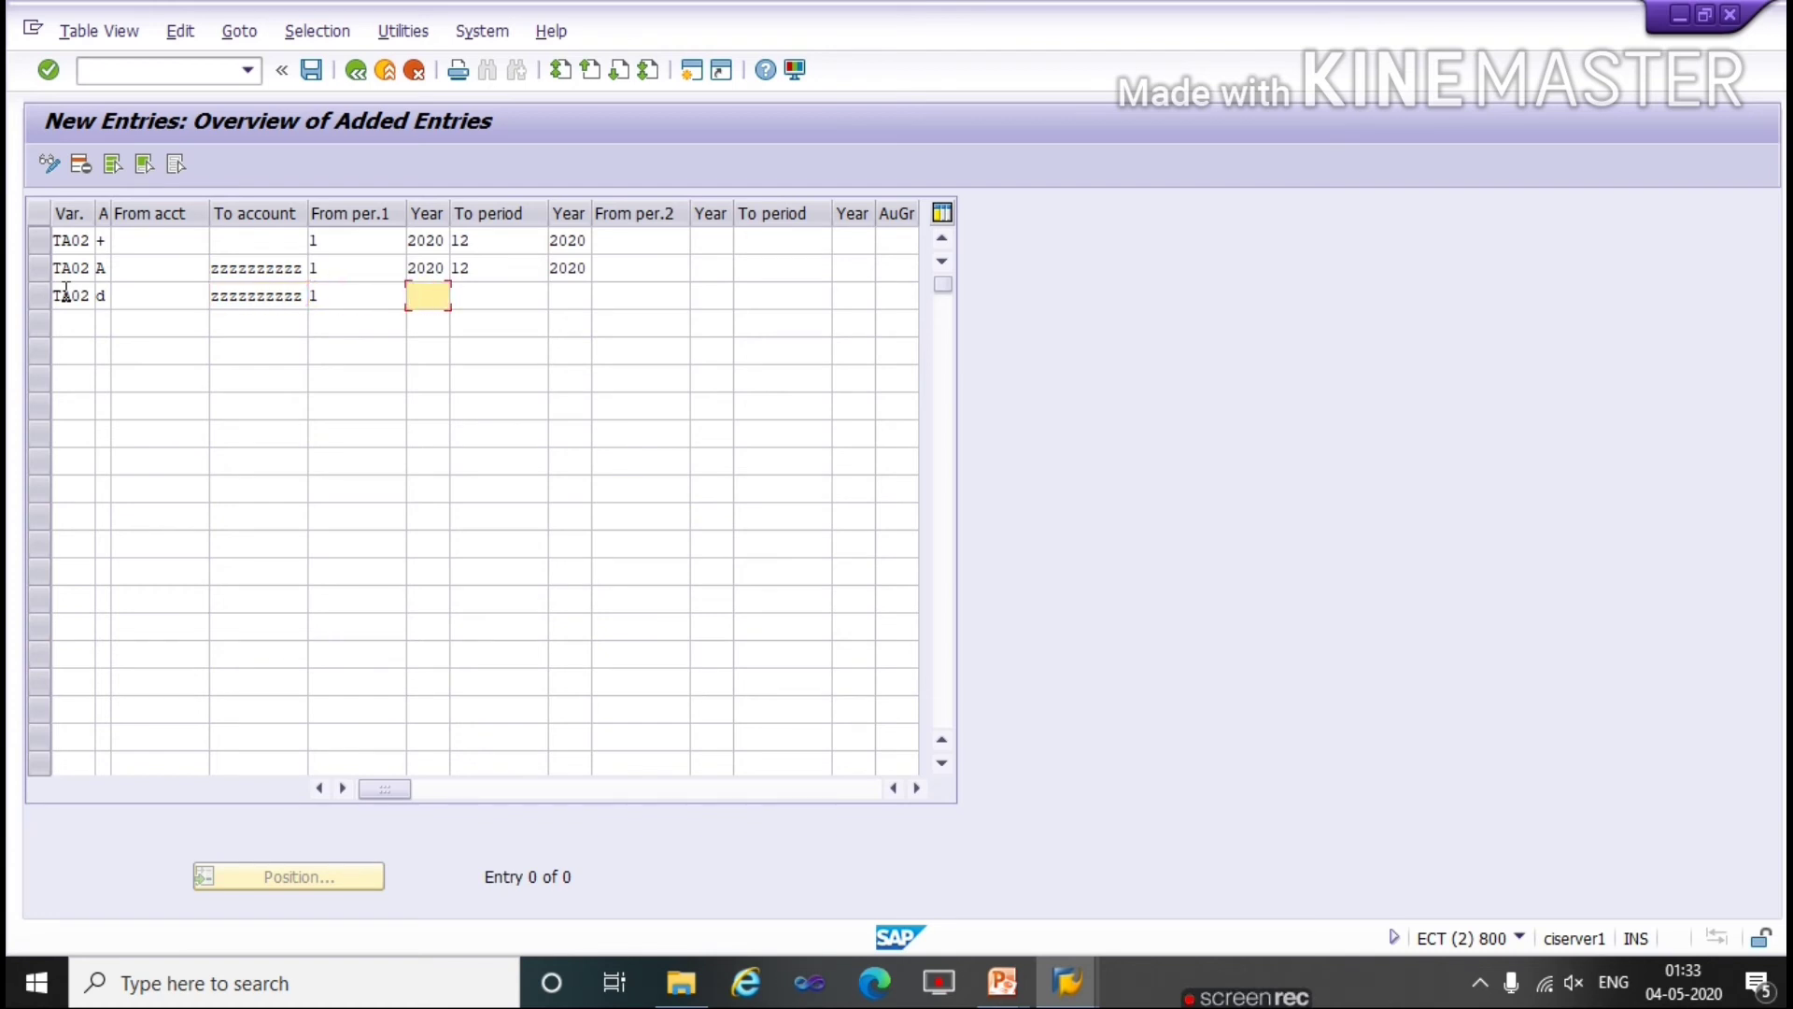
type("2020")
key("Tab")
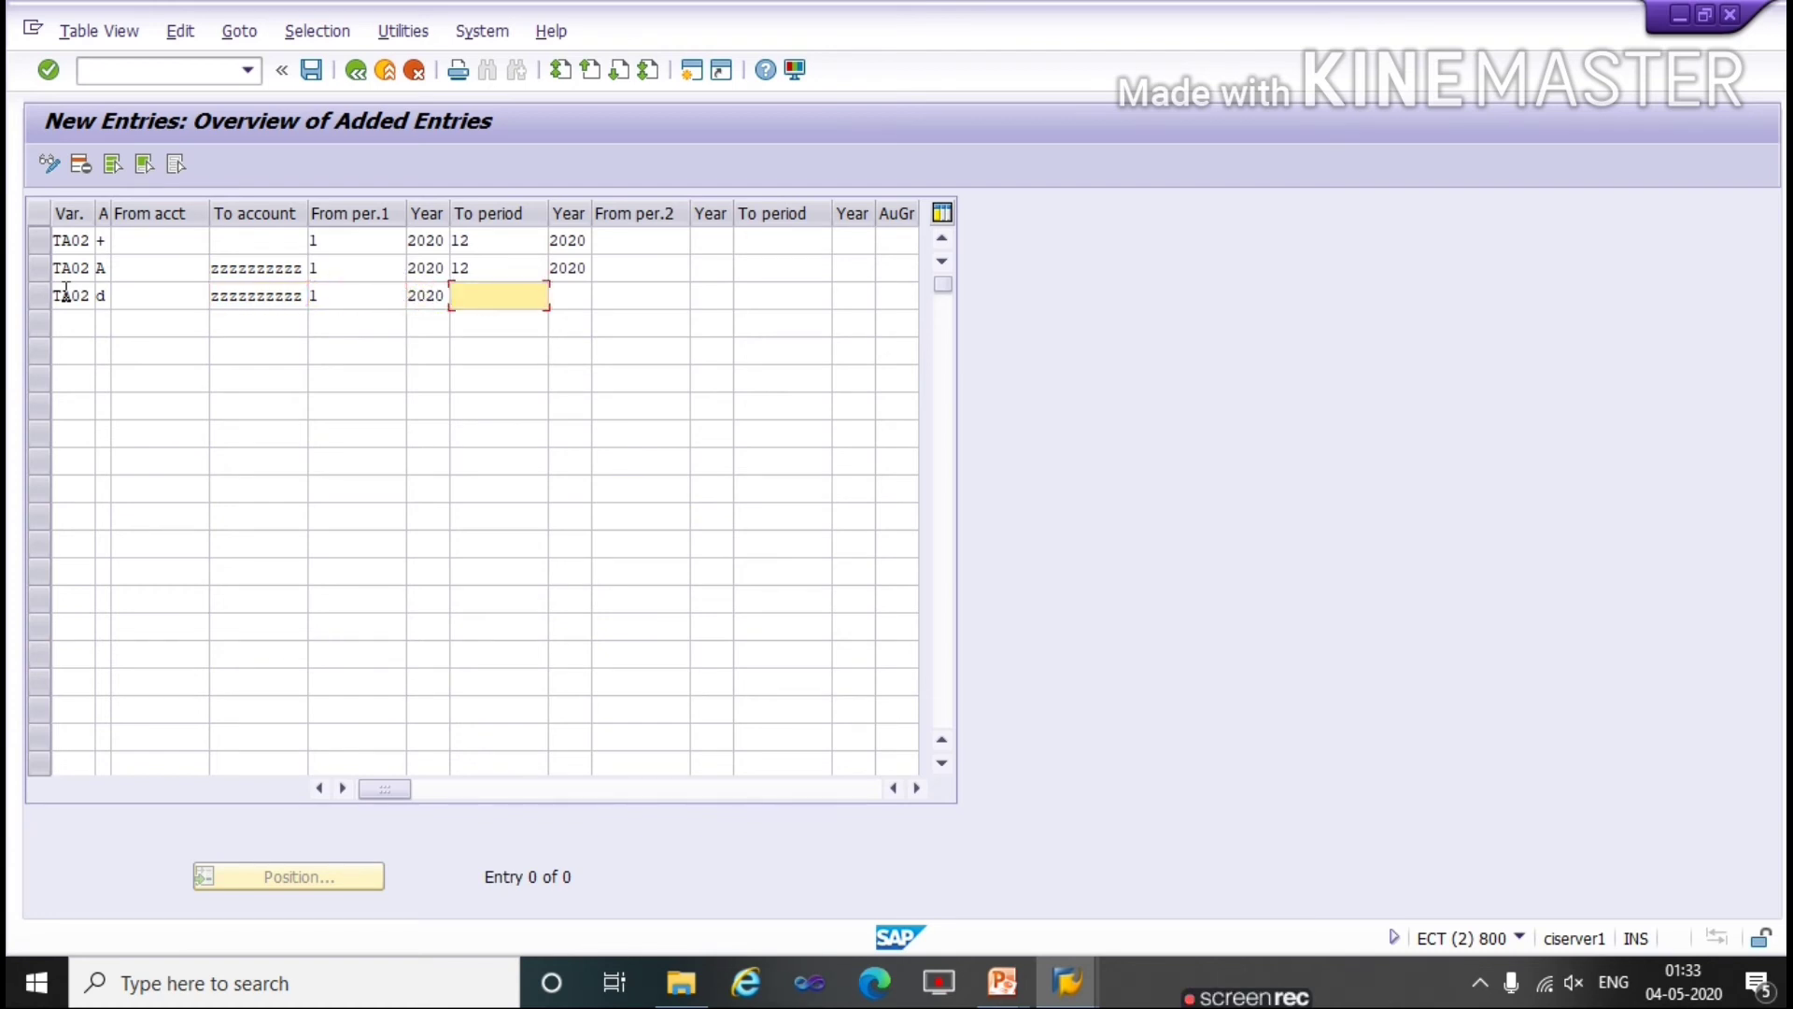
type("12")
key("Tab")
type("2020")
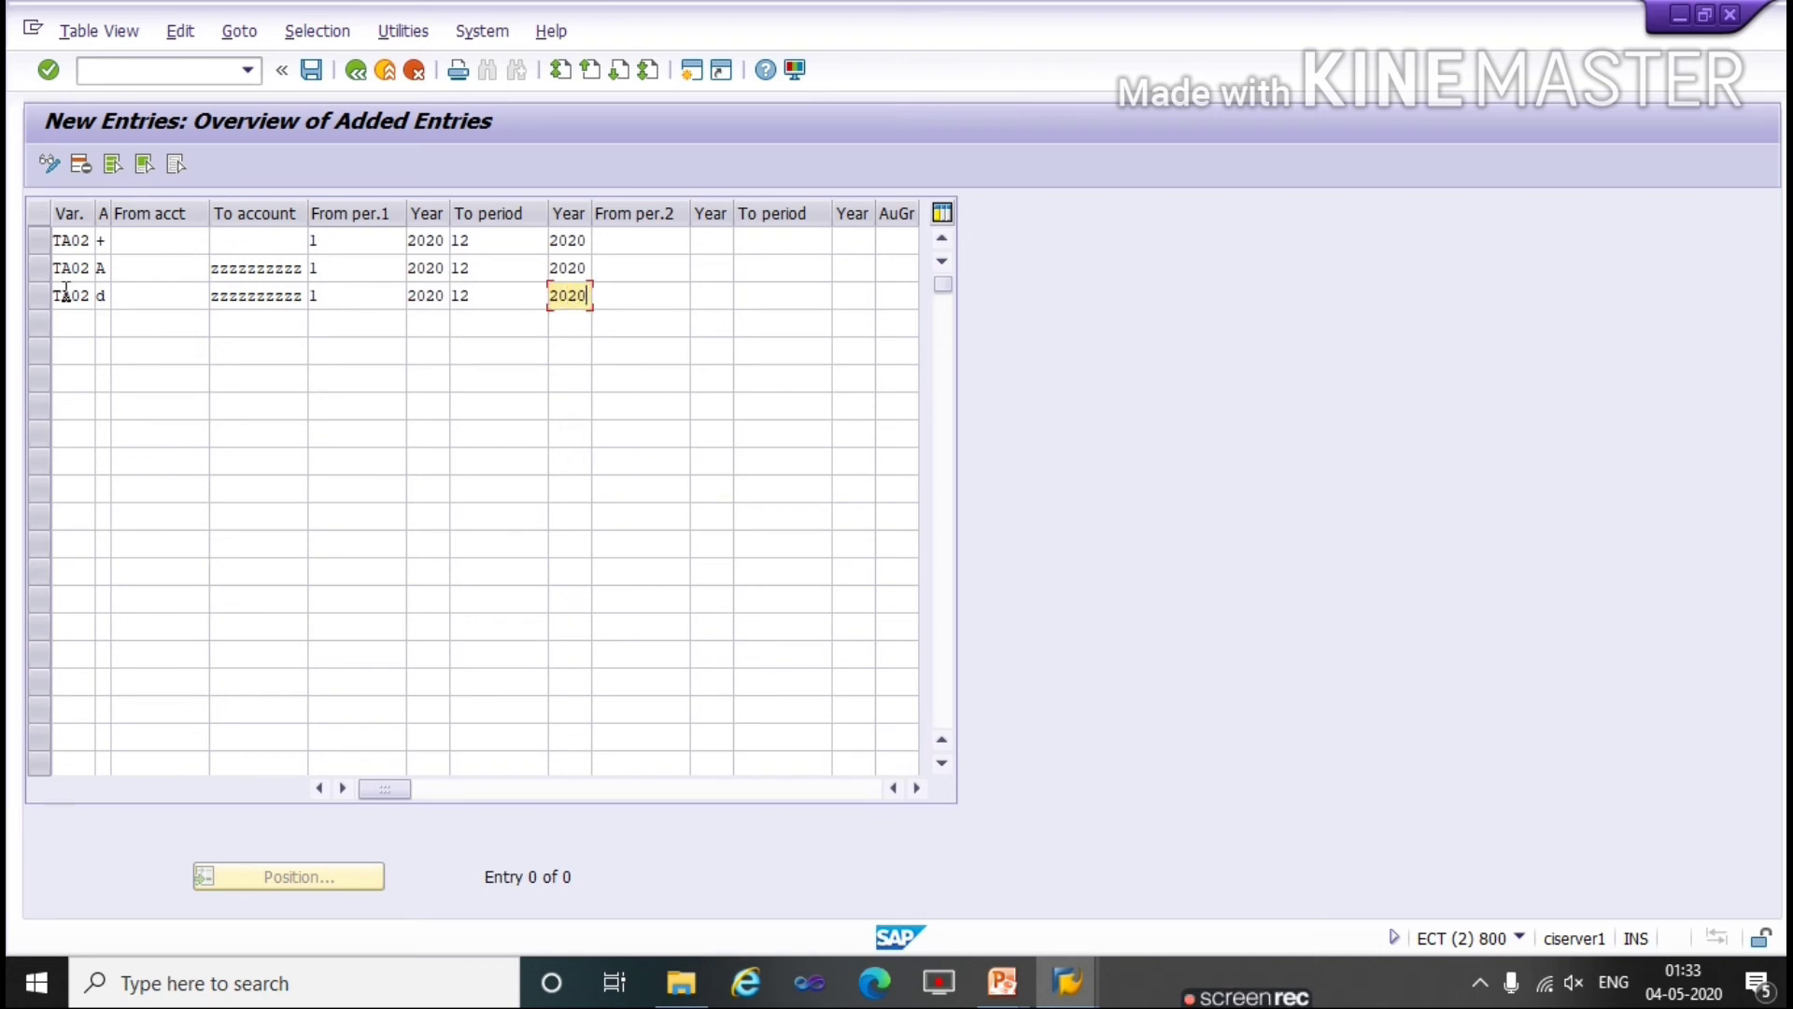
Step: Add row 4: TA02, account type K up to zzzzzzzzzz, periods 1/2020 to 12/2020
left_click(68, 325)
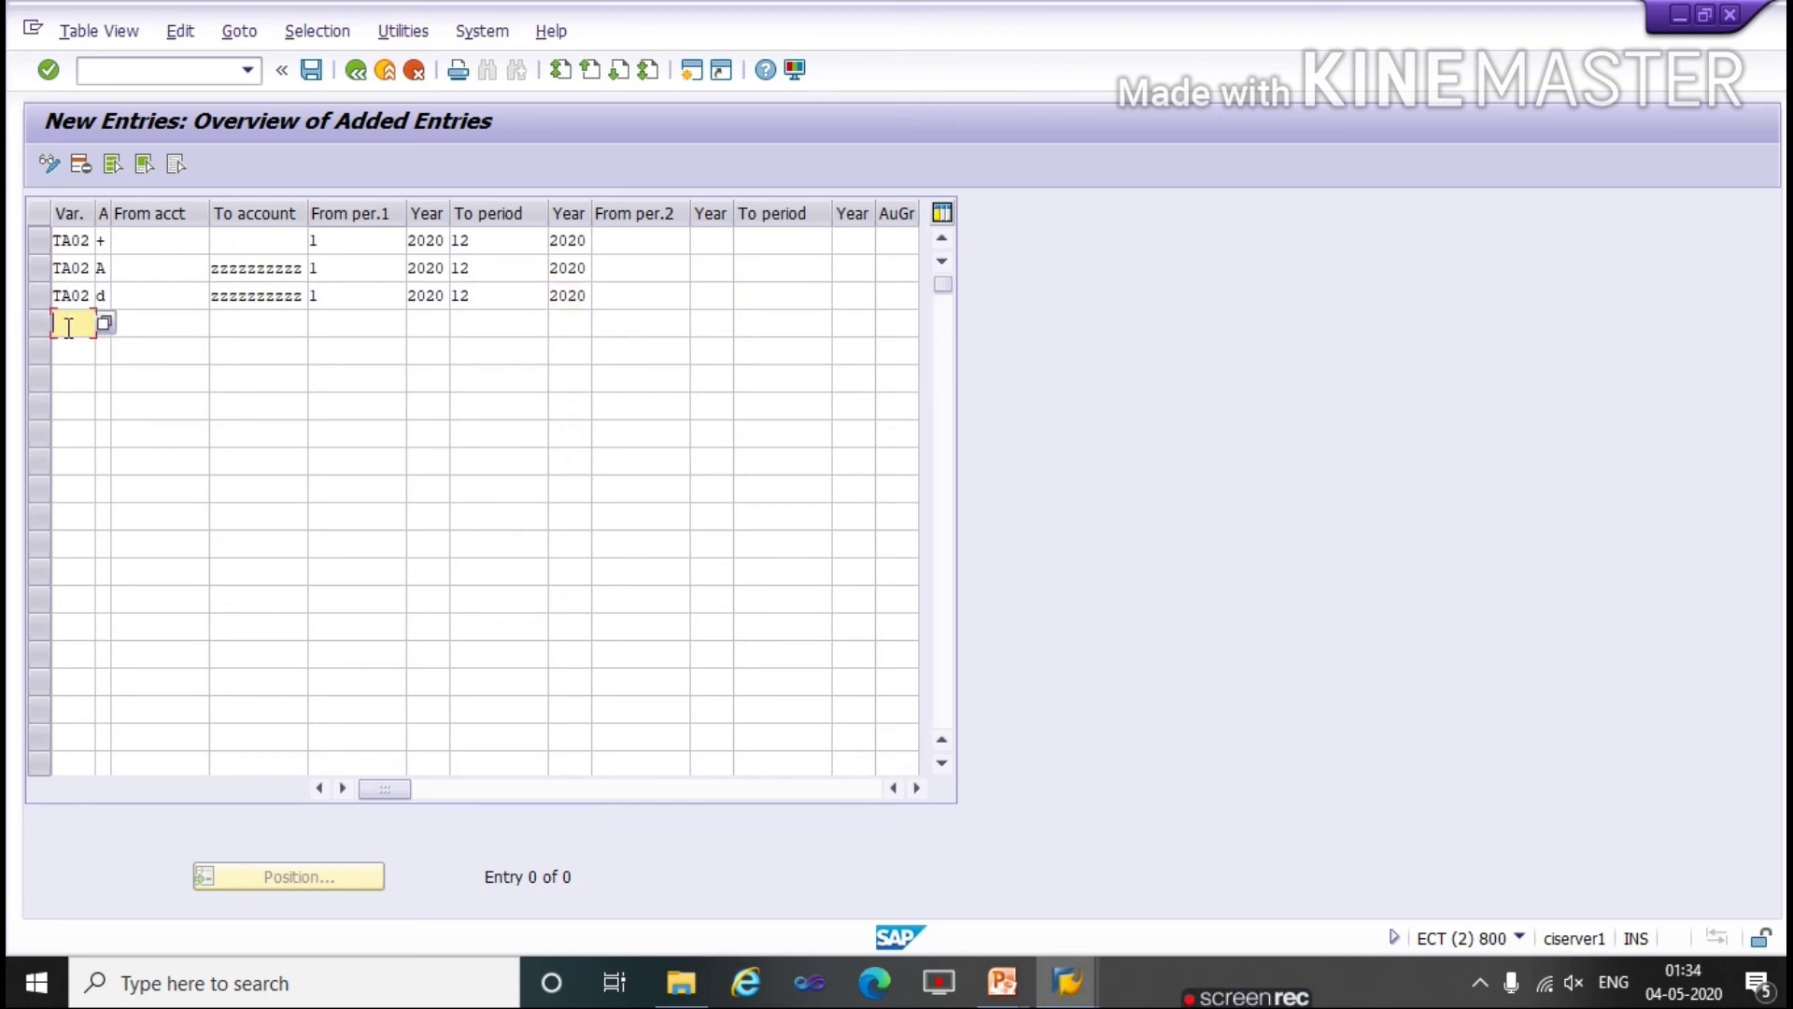
type("TA02")
key("Tab")
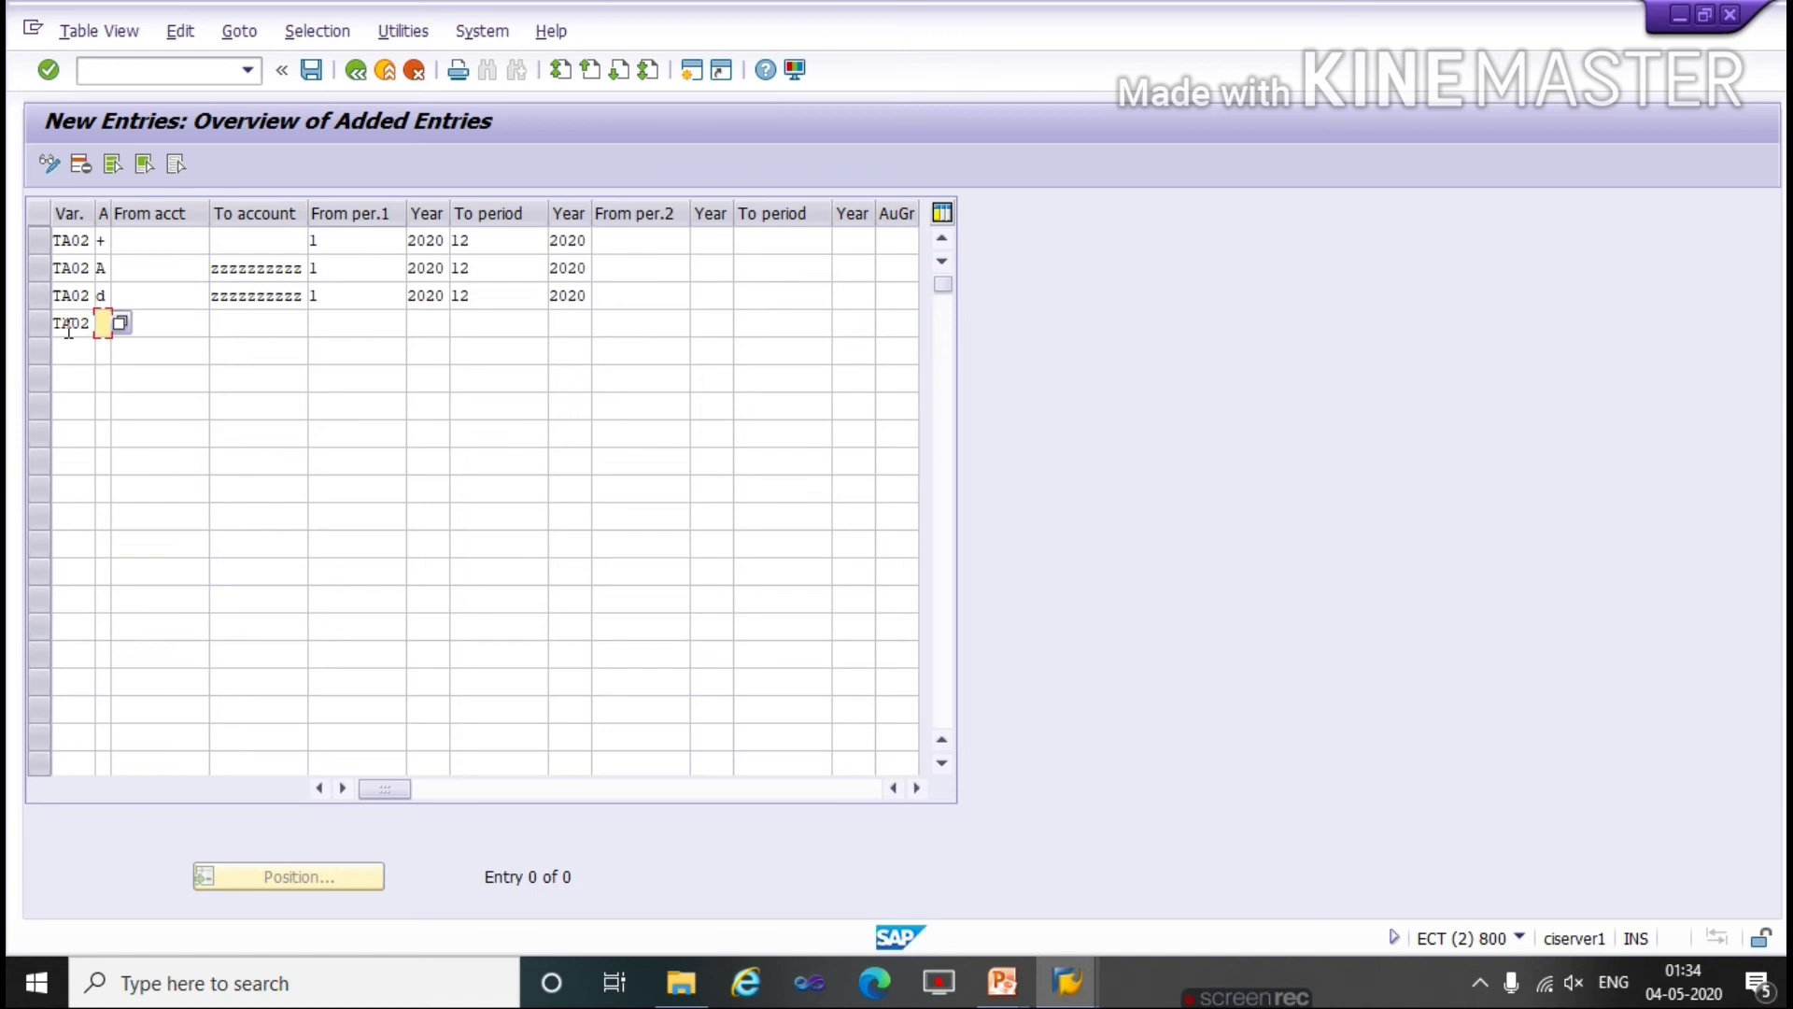
type("k")
key("Tab")
key("Tab")
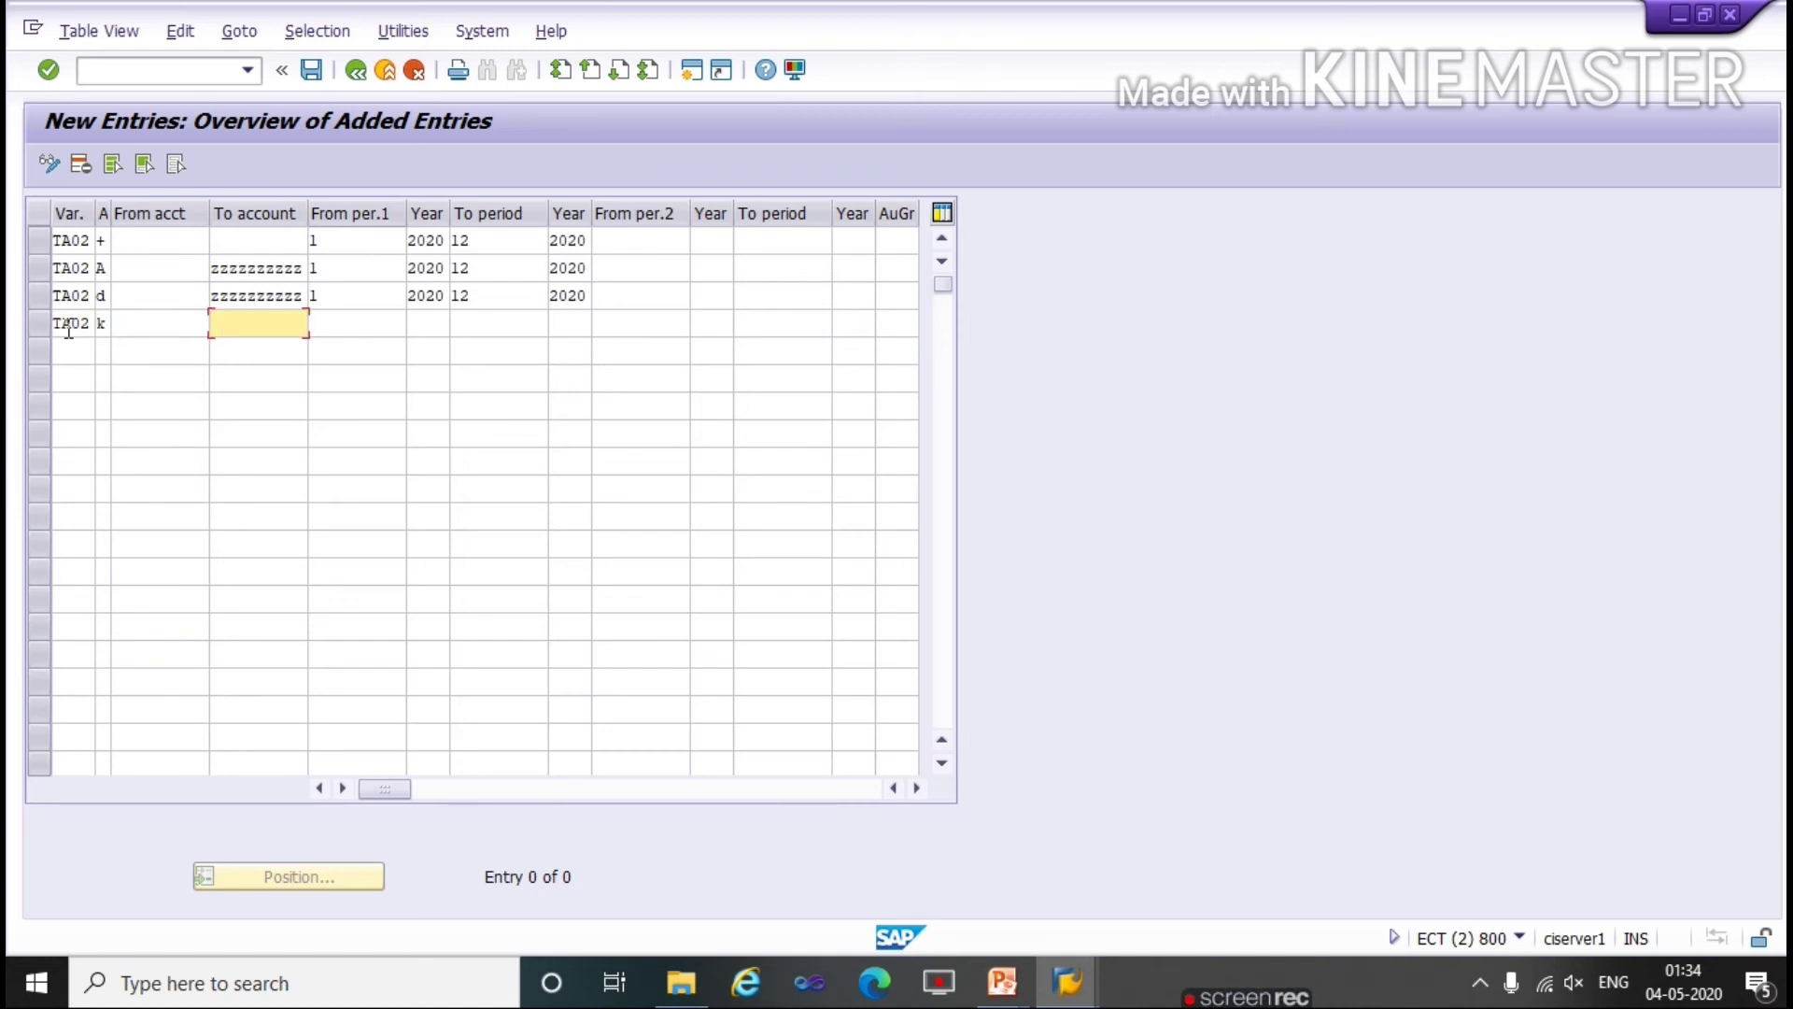
type("zzzzzzzzzz")
key("Tab")
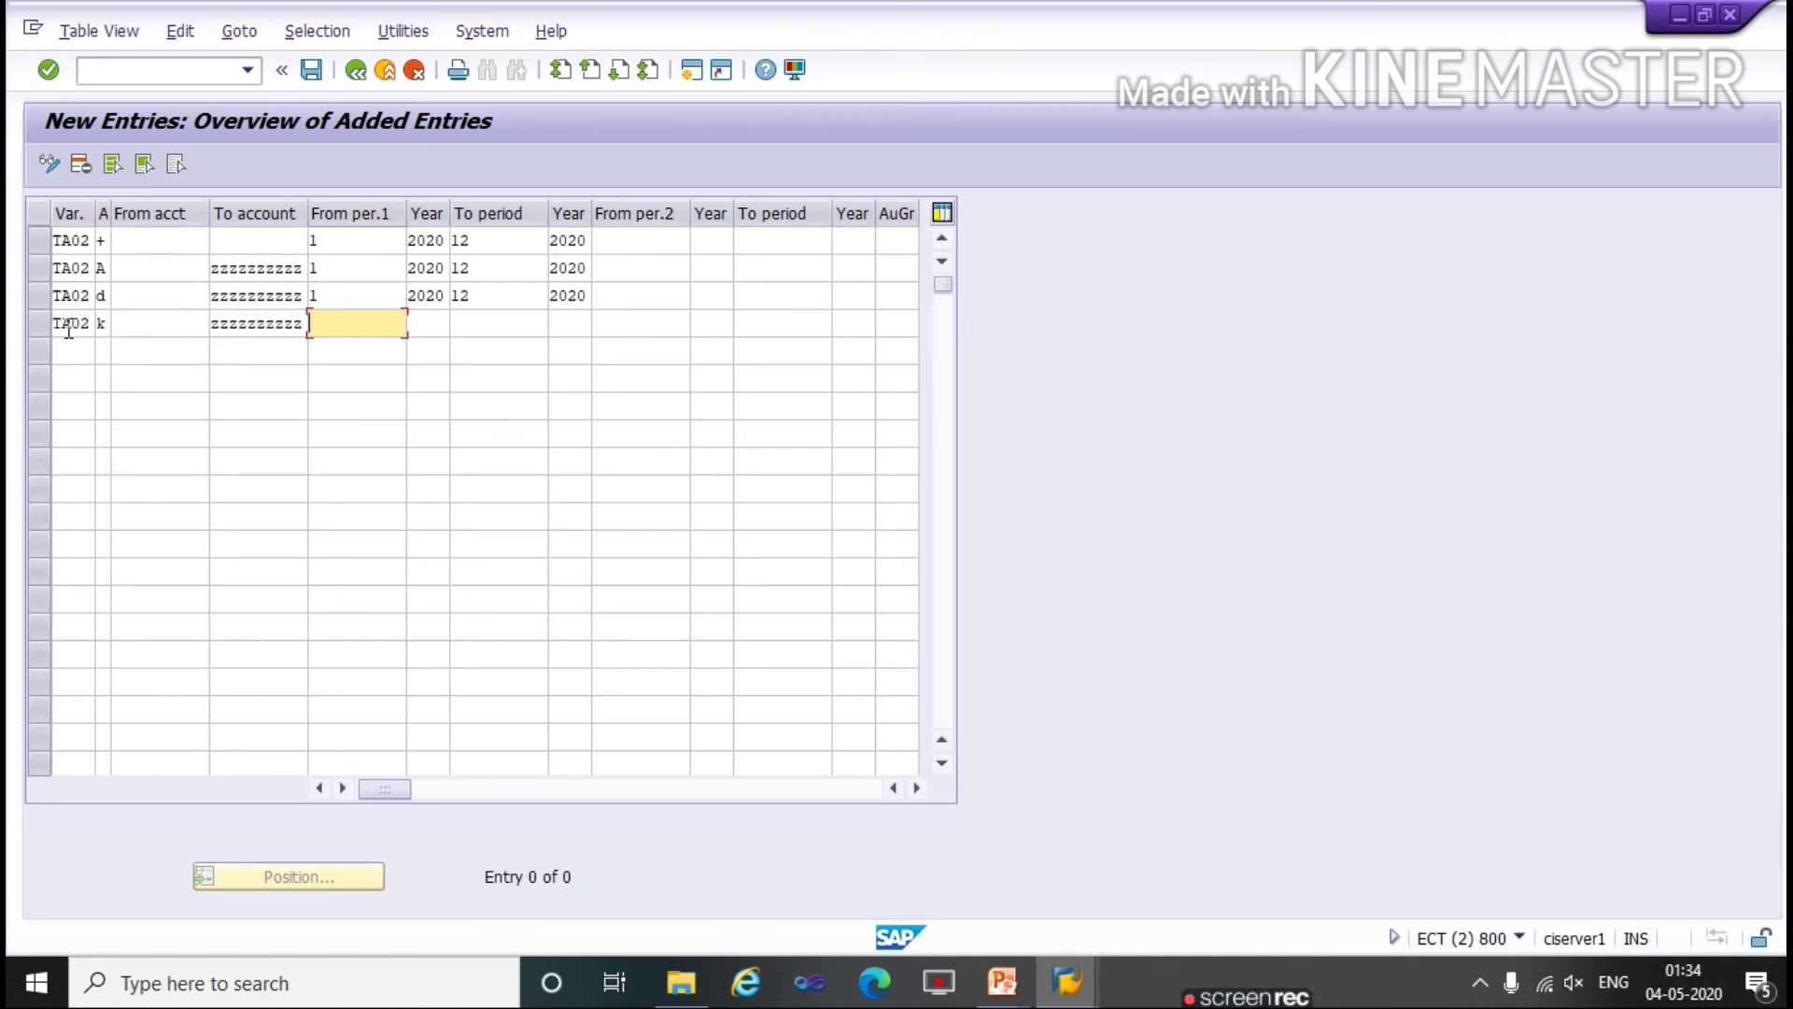
type("1")
key("Tab")
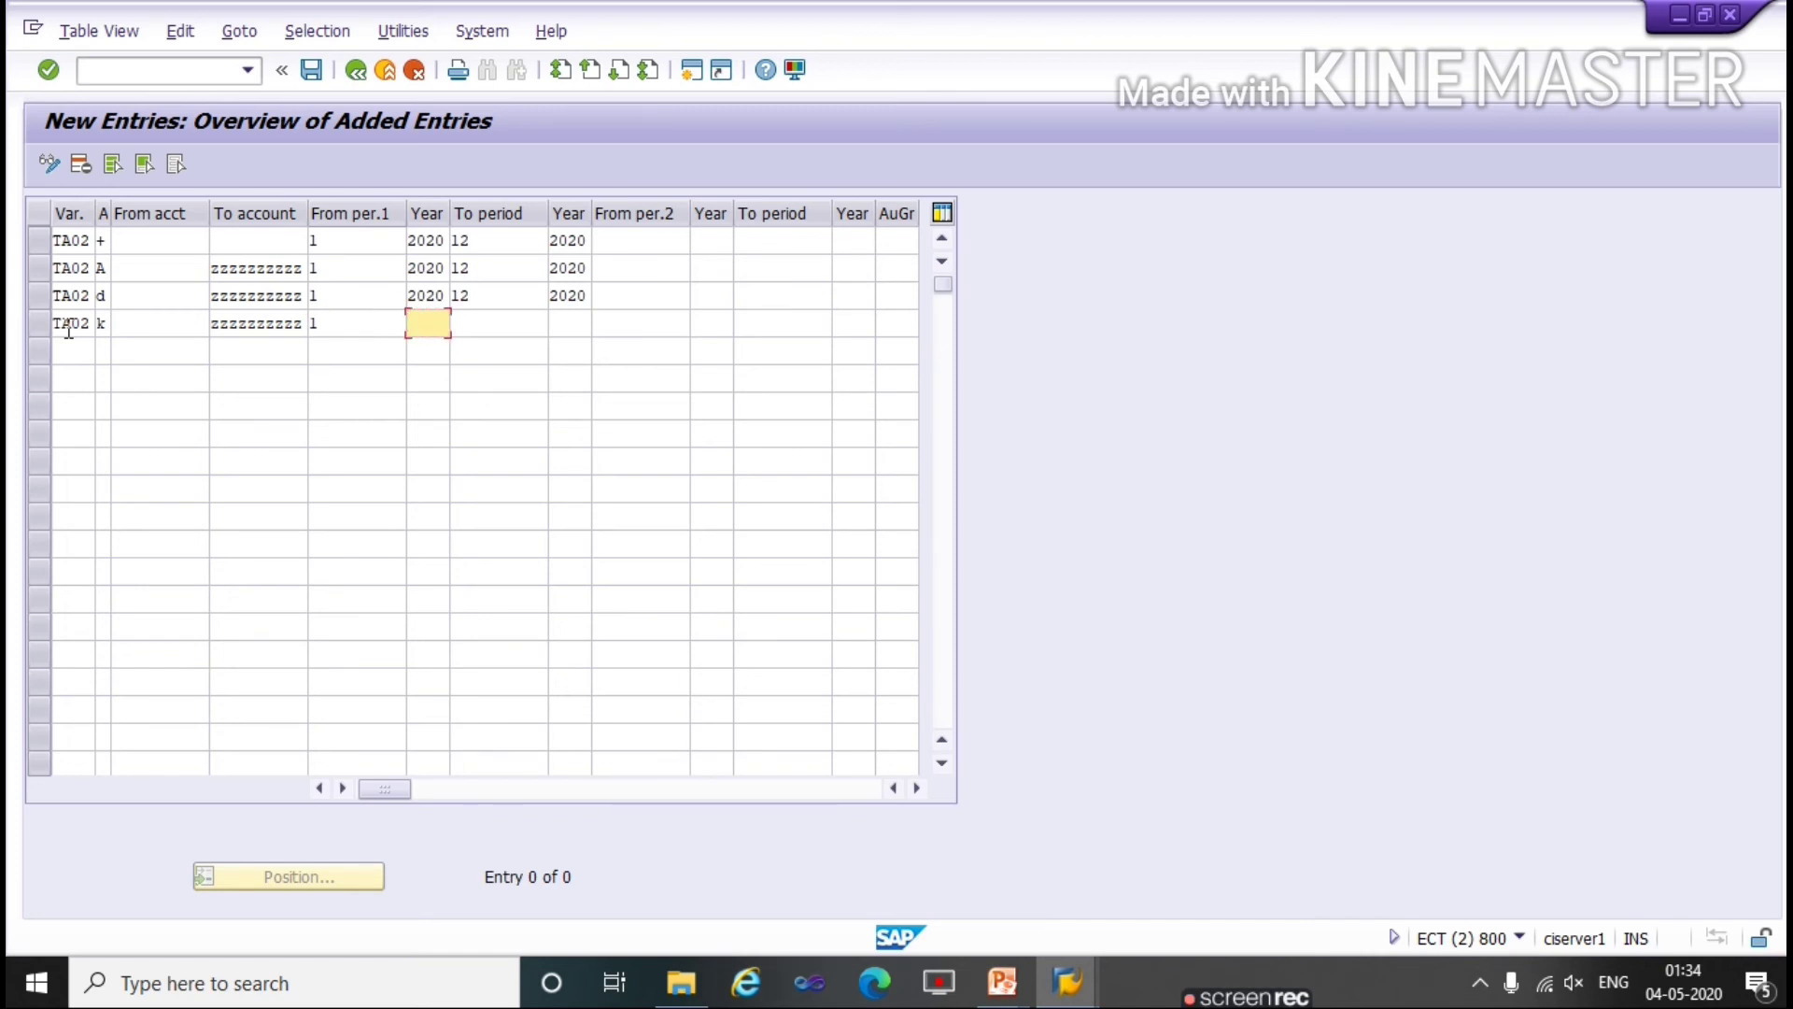
type("2020")
key("Tab")
type("12")
key("Tab")
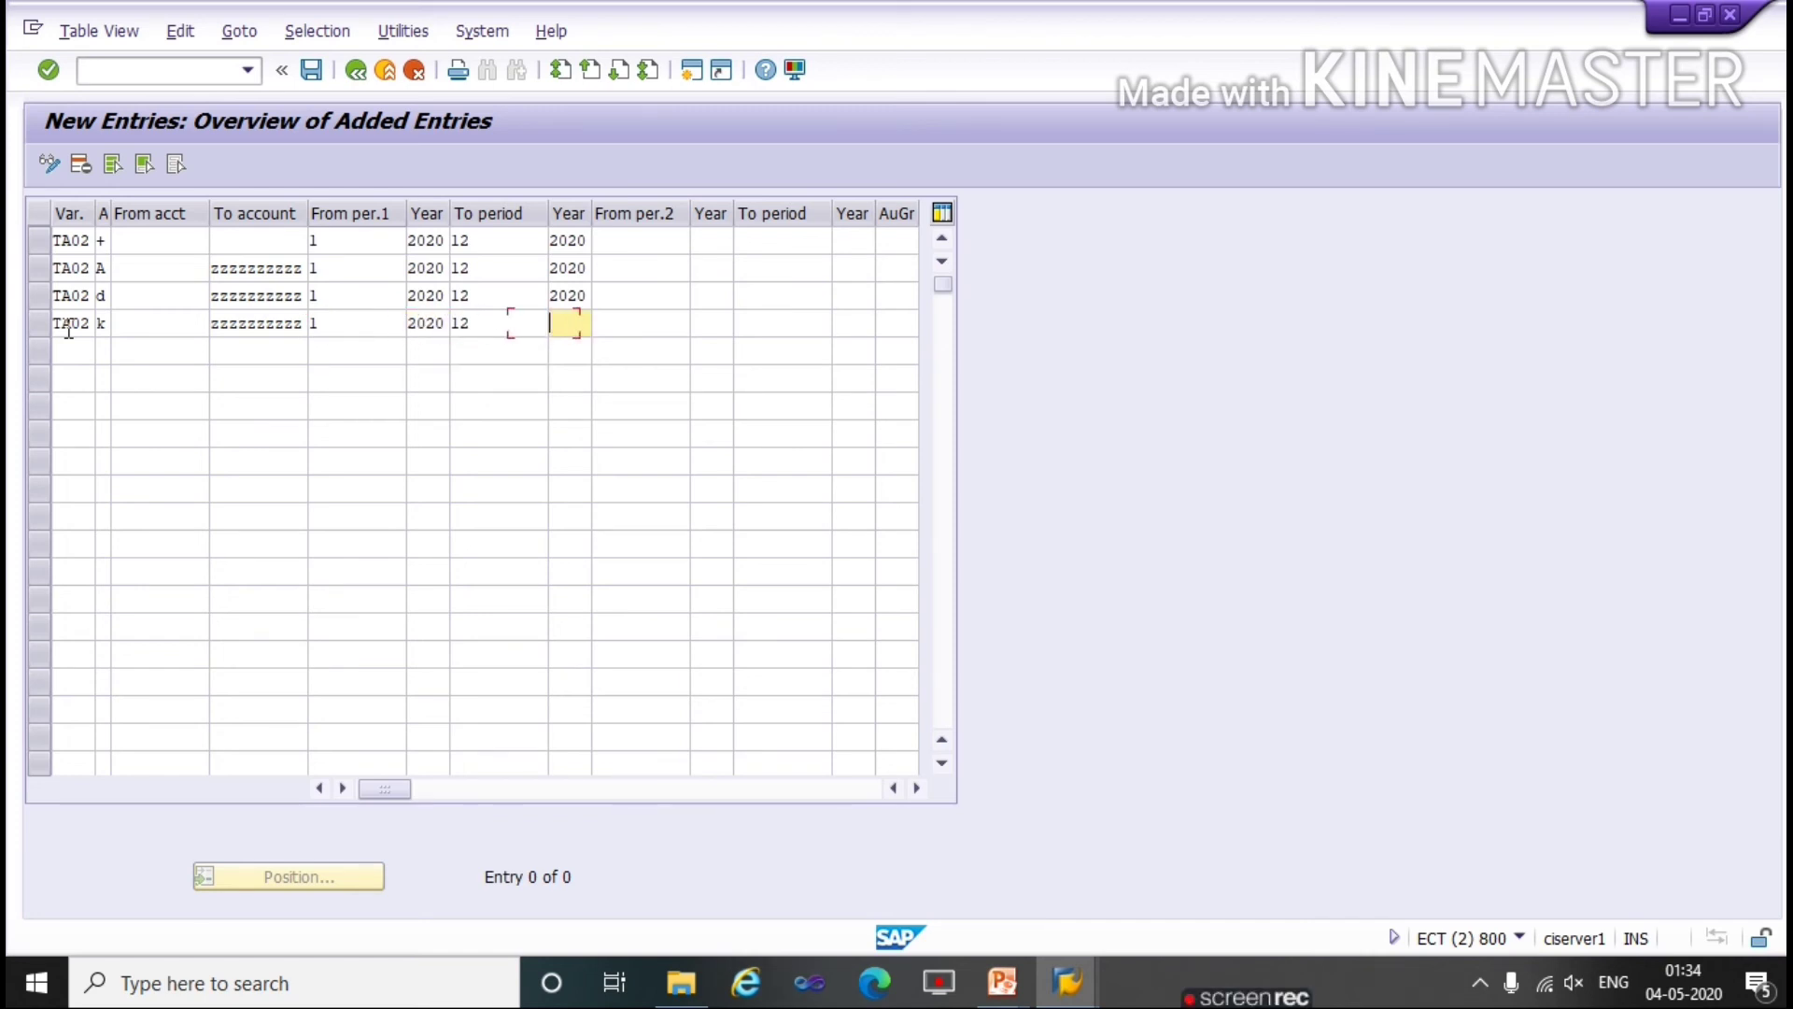
type("2020")
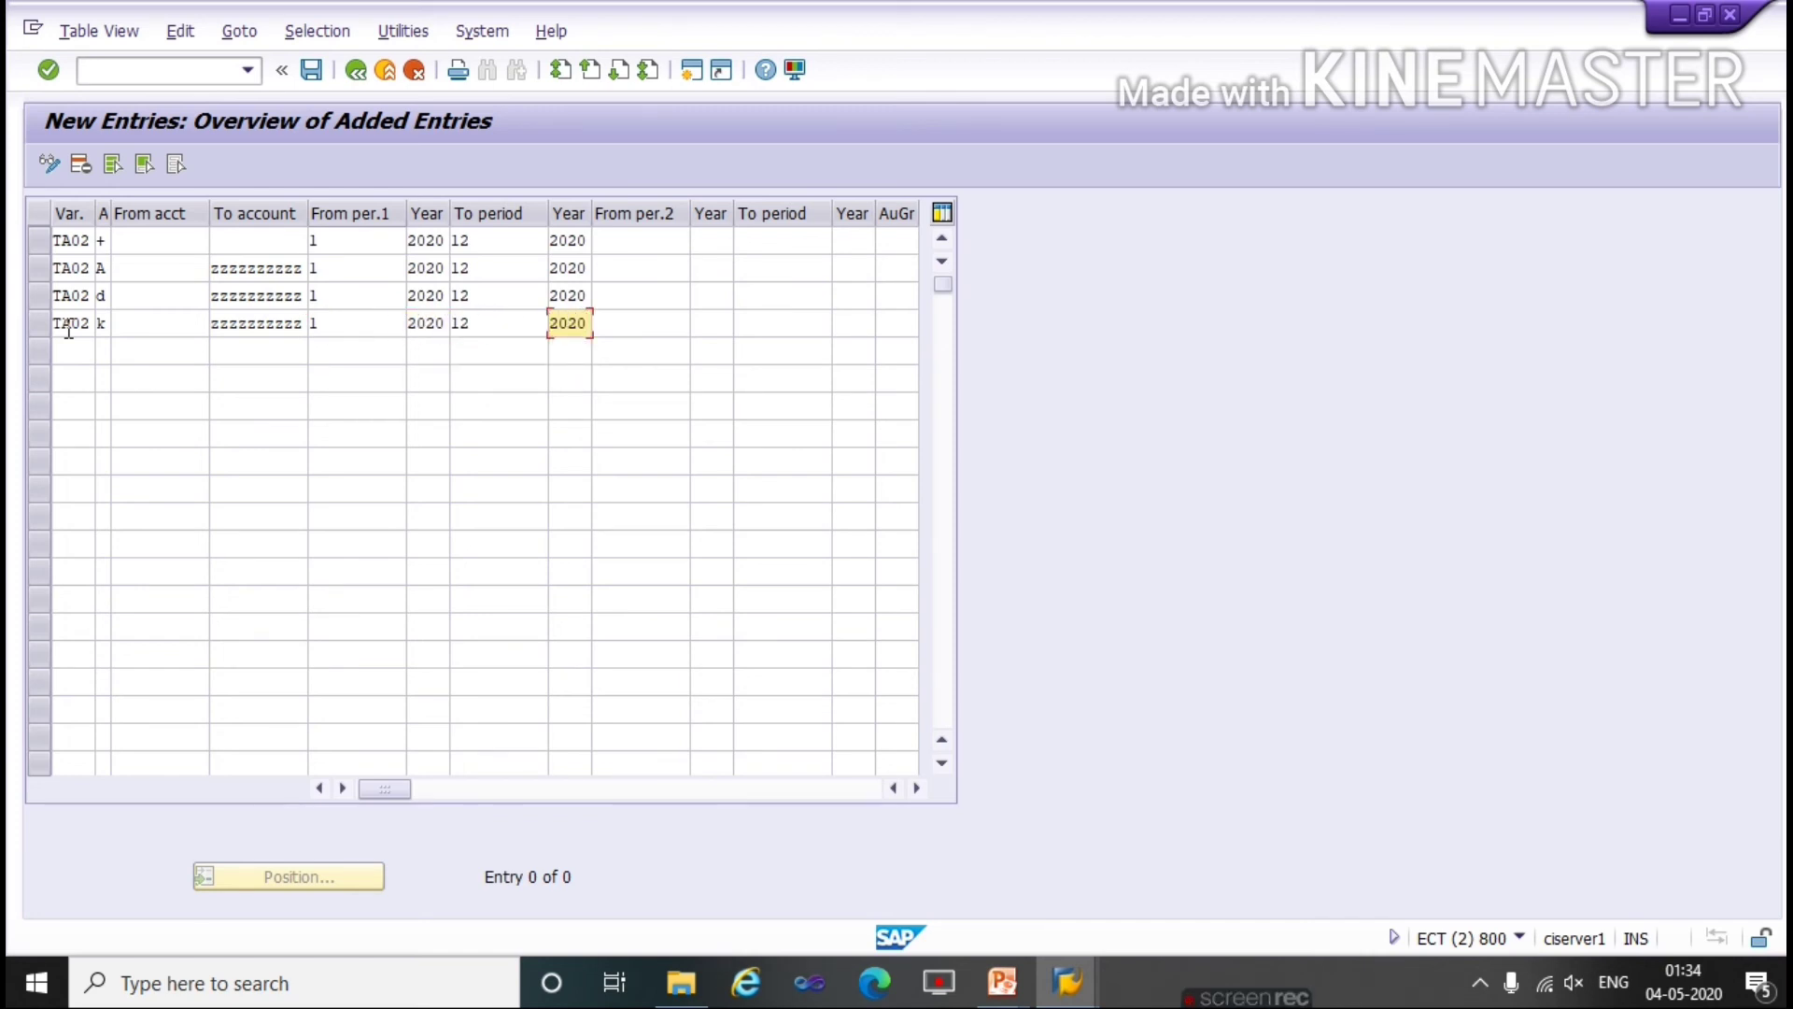
left_click(74, 350)
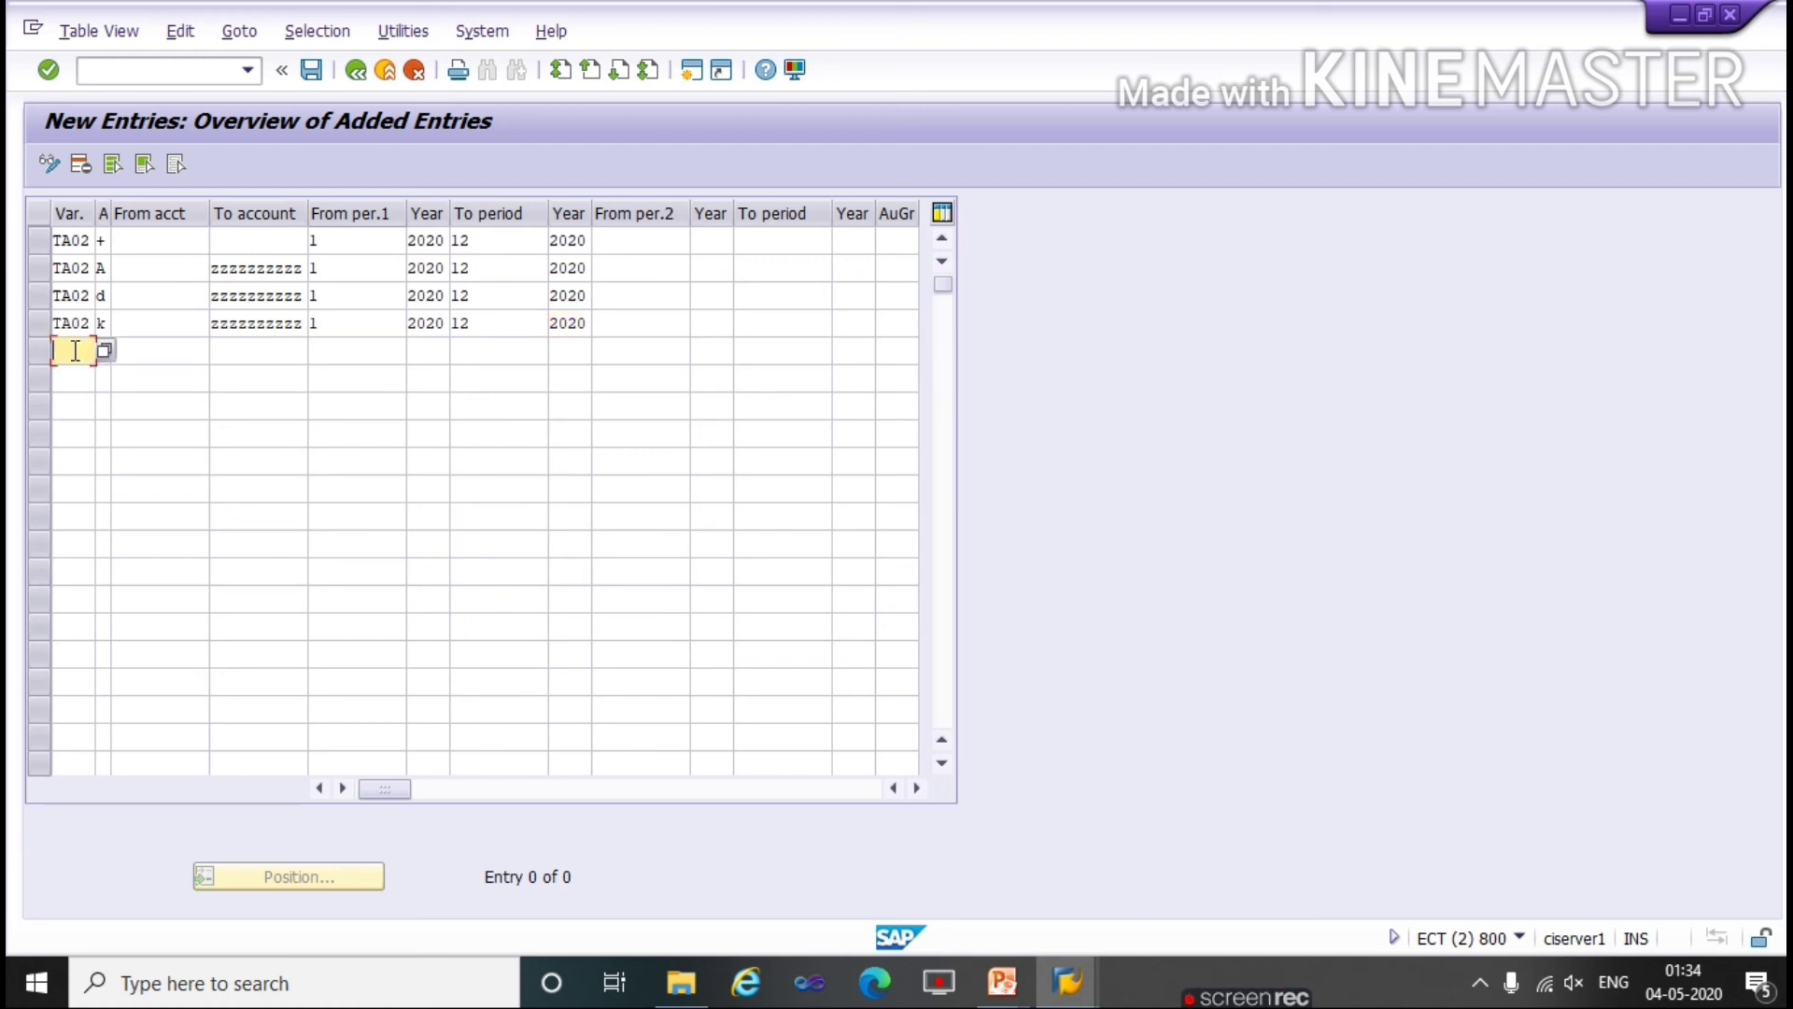
Step: Fill row 5: TA02, account type S up to zzzzzzzzzz, periods to 12/2020
type("TA02")
key("Tab")
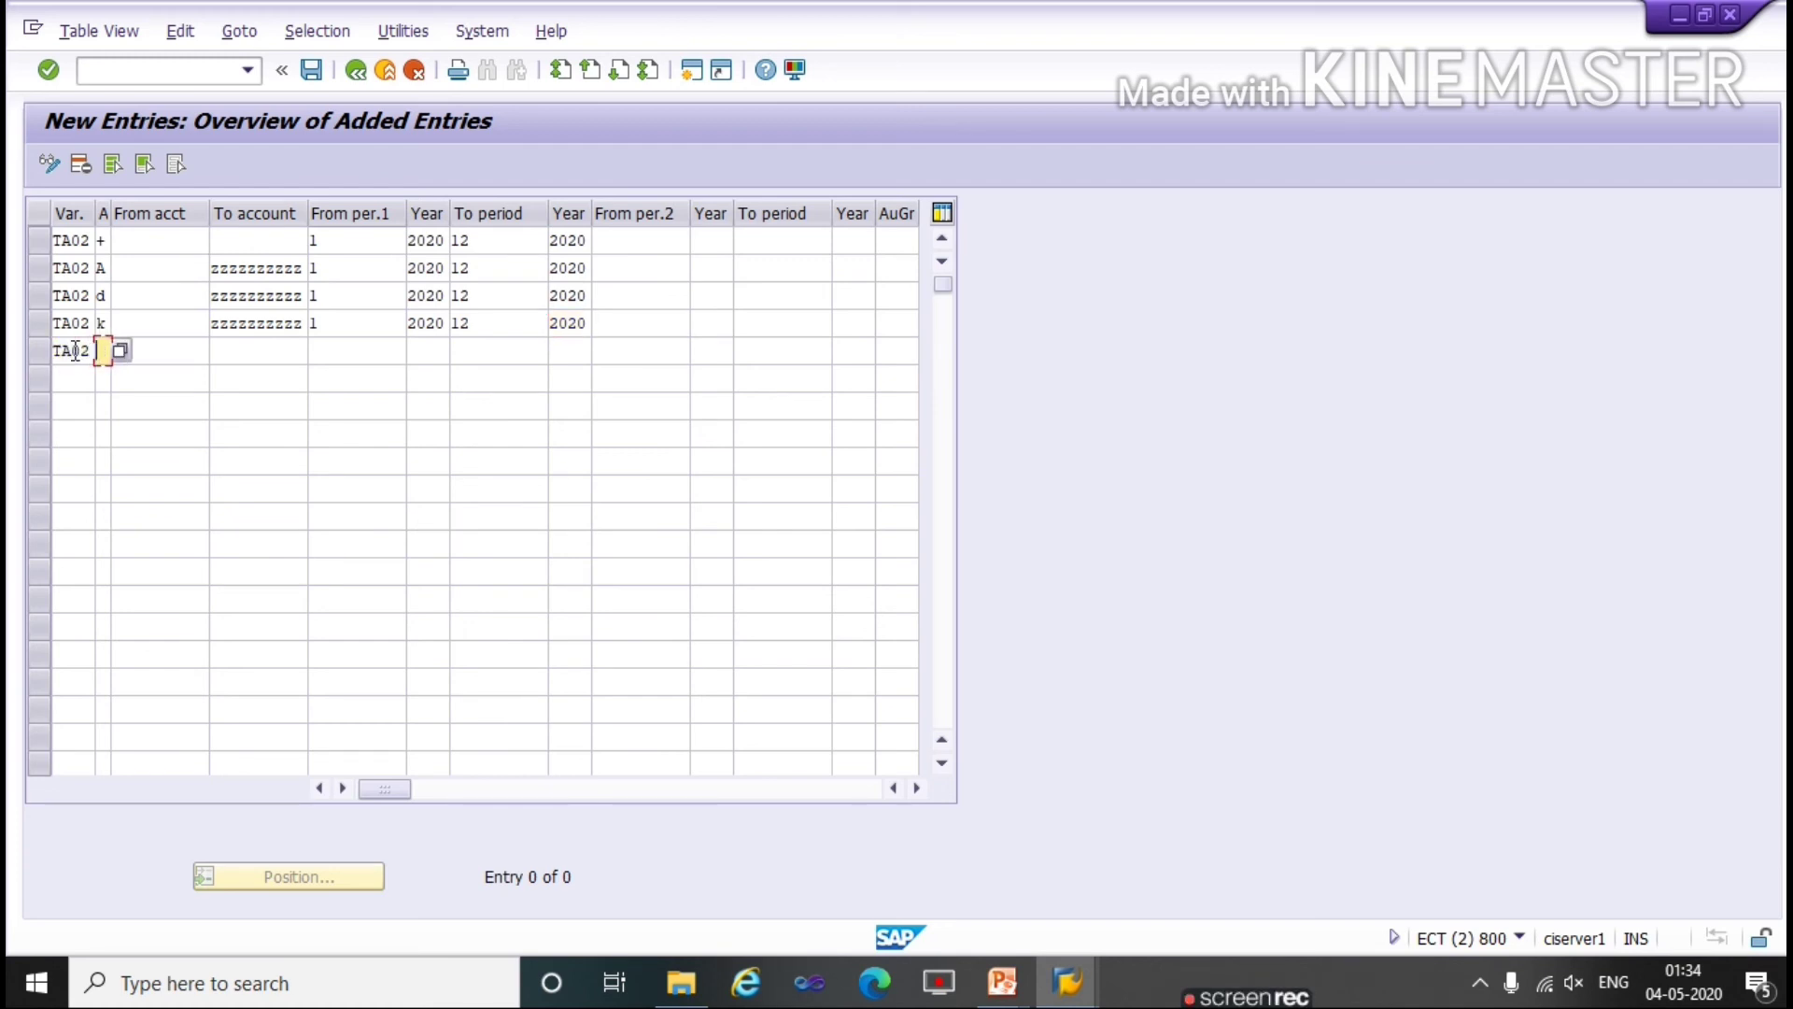
type("s")
key("Tab")
key("Tab")
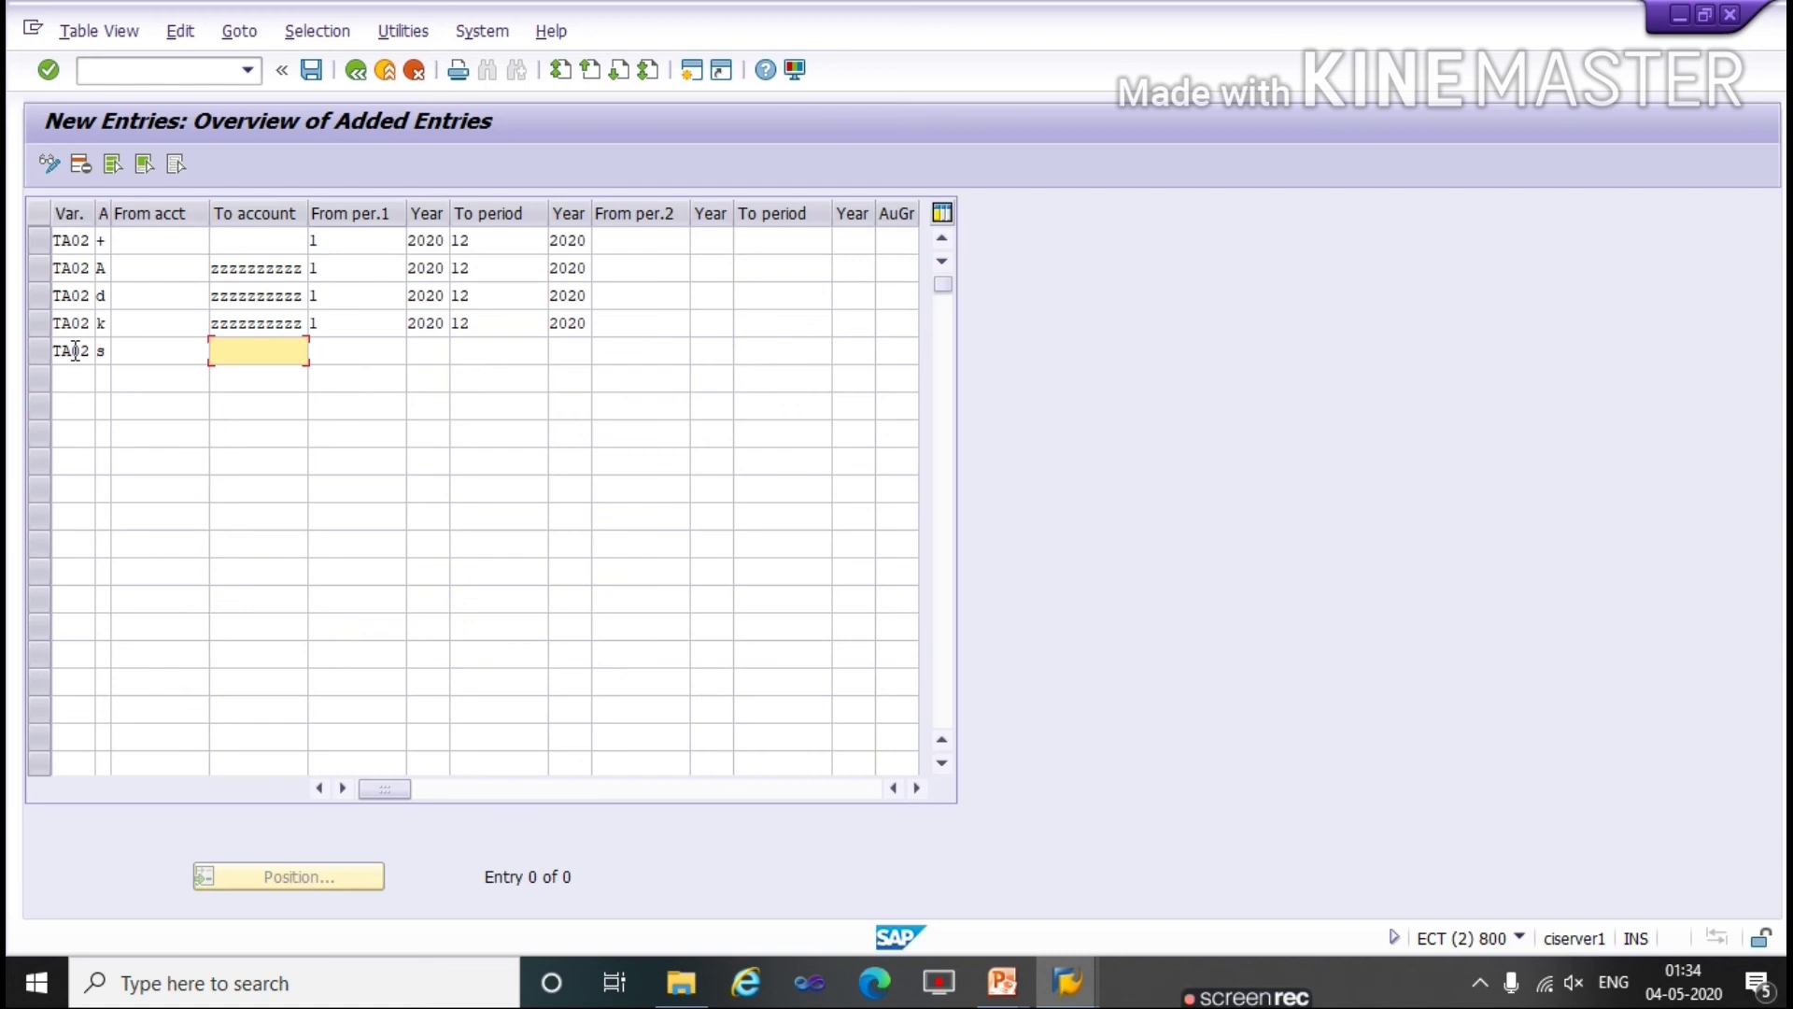
type("zzzzzzzzzz")
key("Tab")
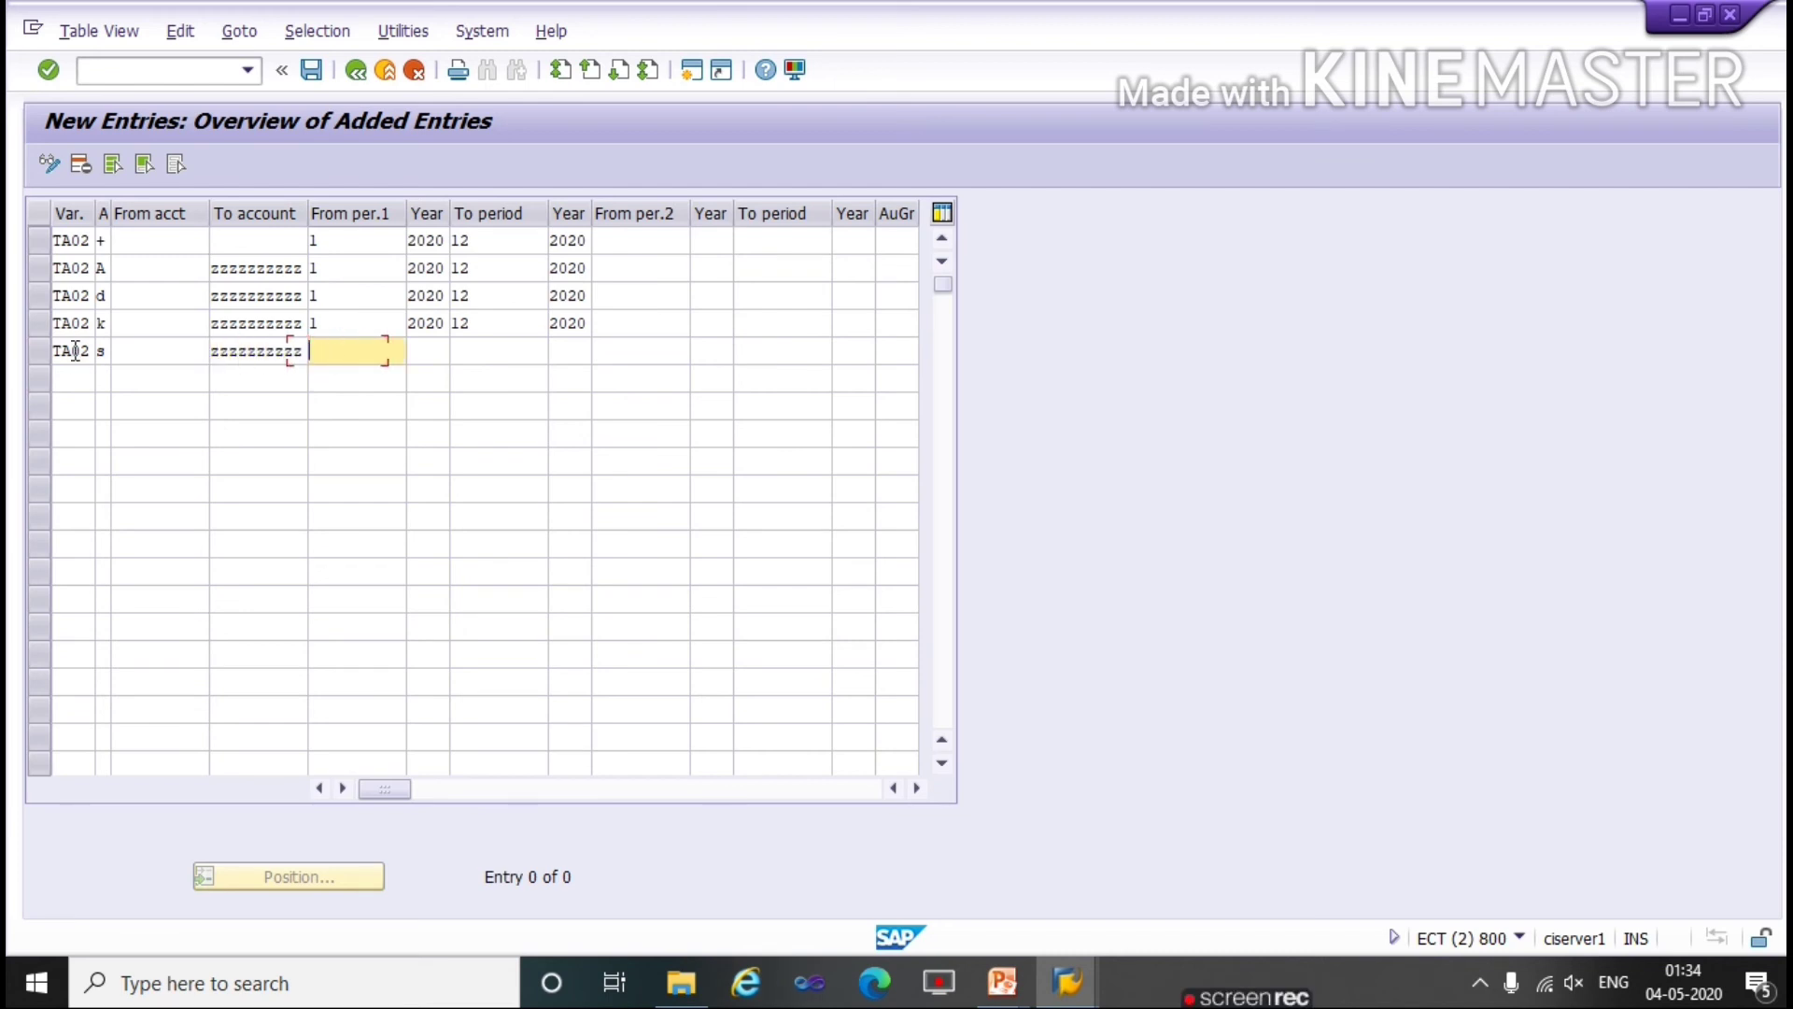
key("Tab")
type("2020")
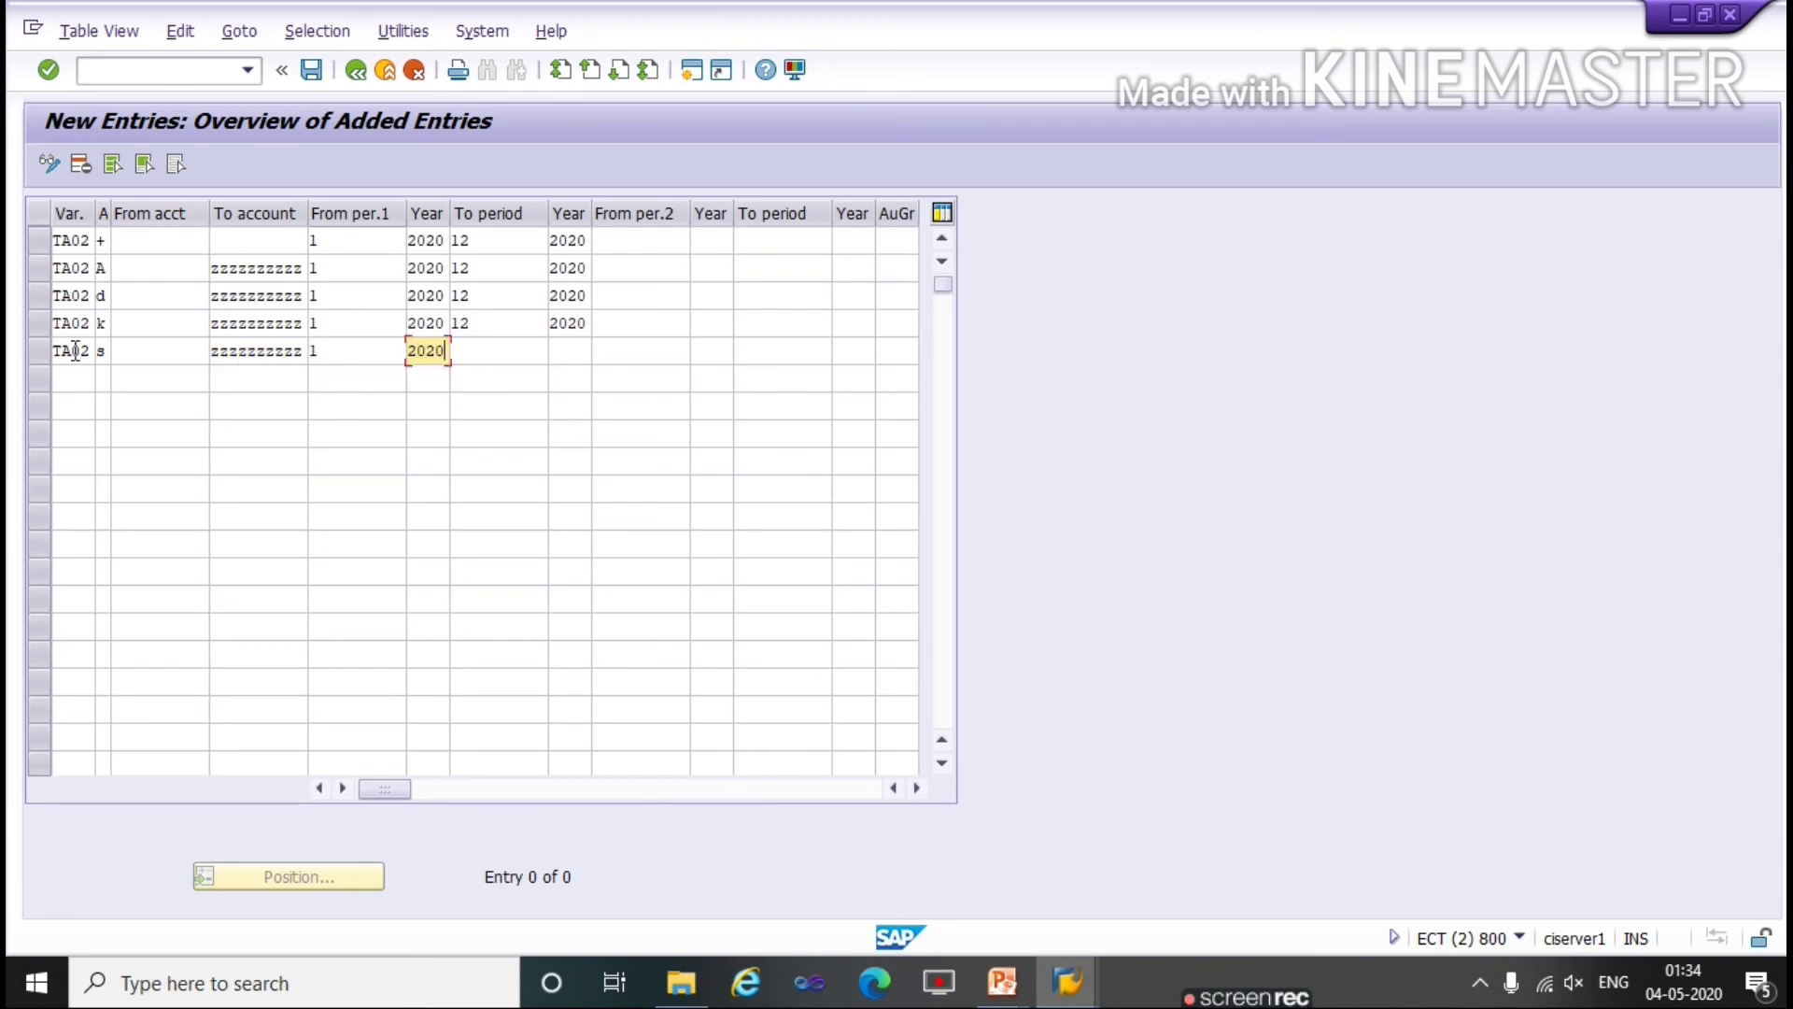
key("Tab")
type("12")
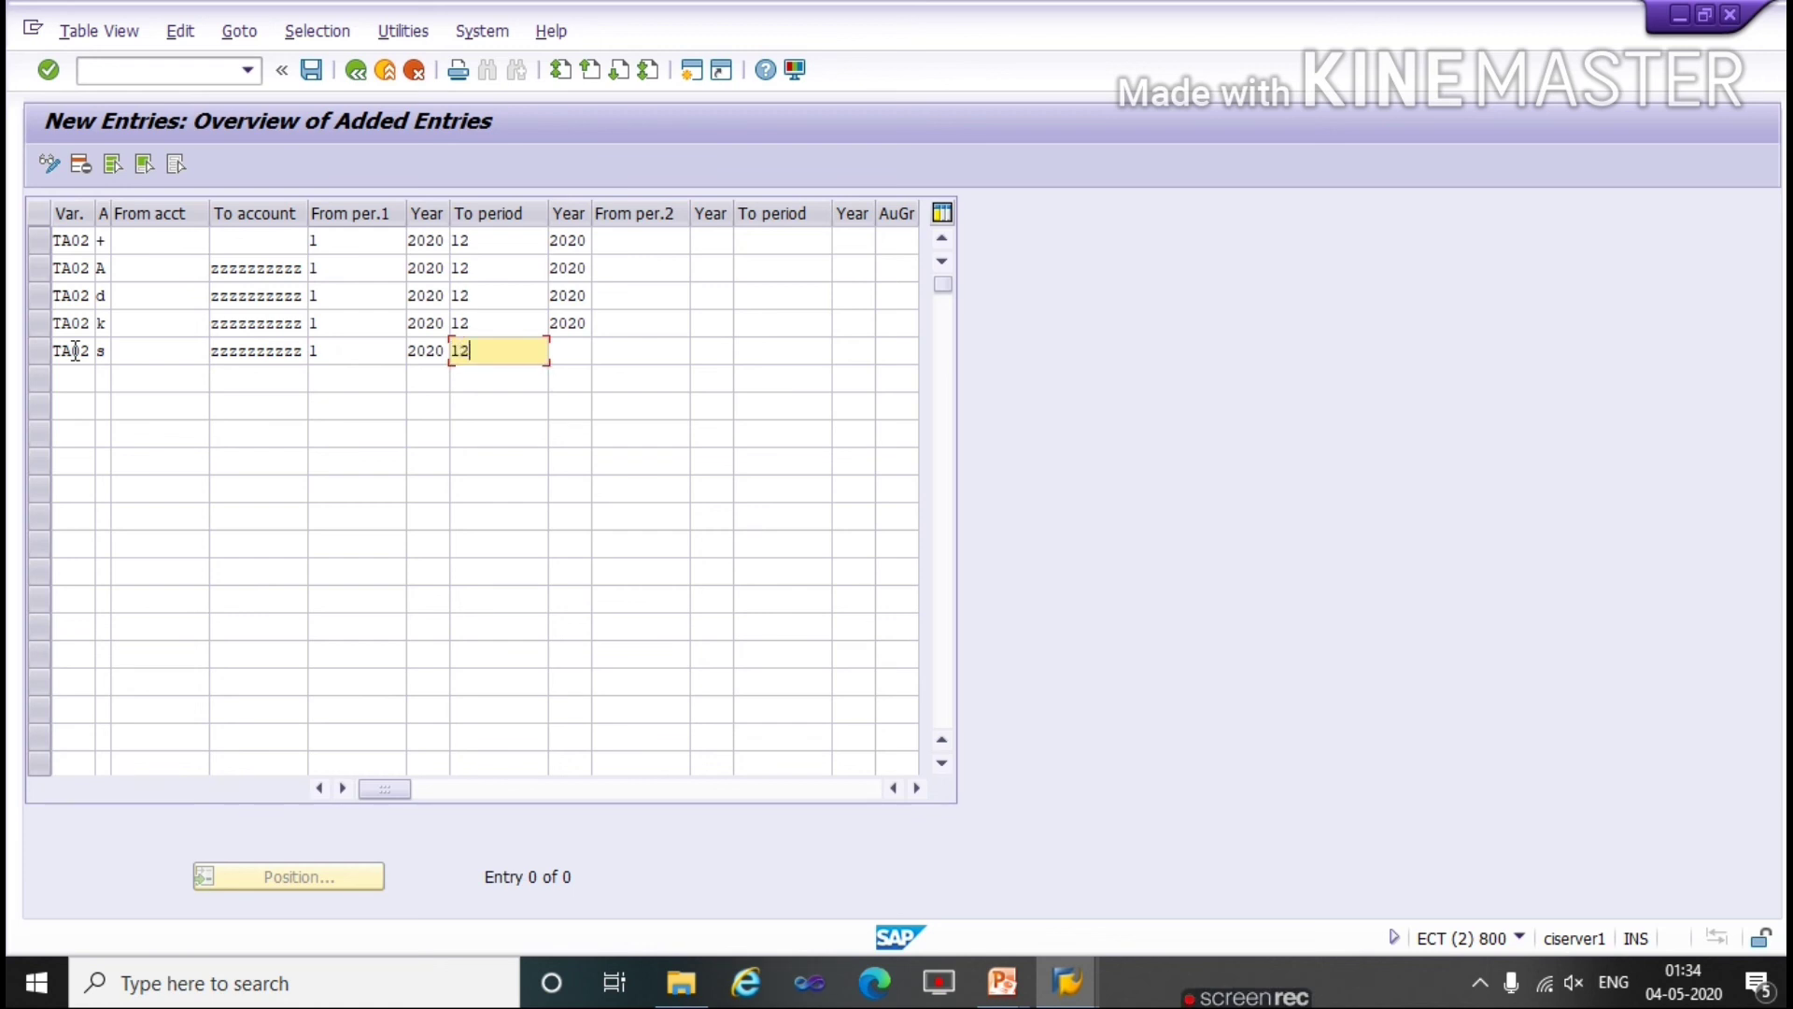
key("Tab")
type("2020")
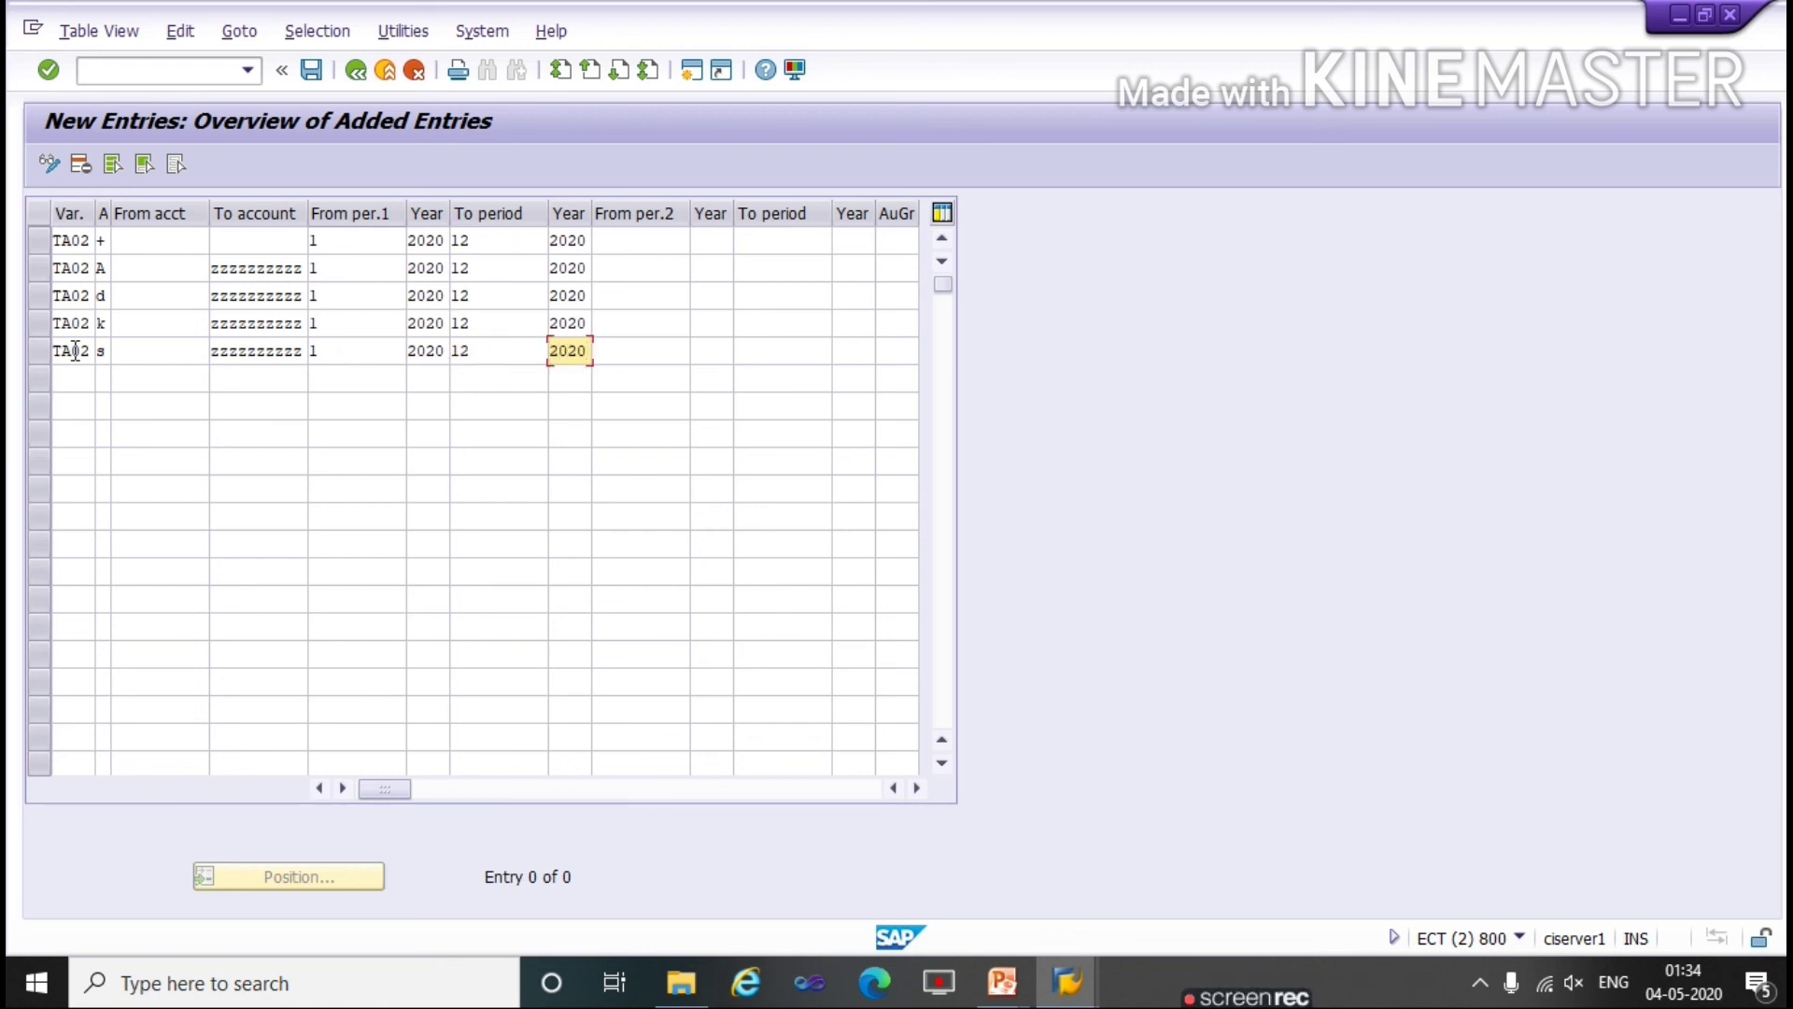
Step: Add row 6: TA02, account type M up to zzzzzzzzzz, periods 1/2020 to 12/2020
left_click(82, 378)
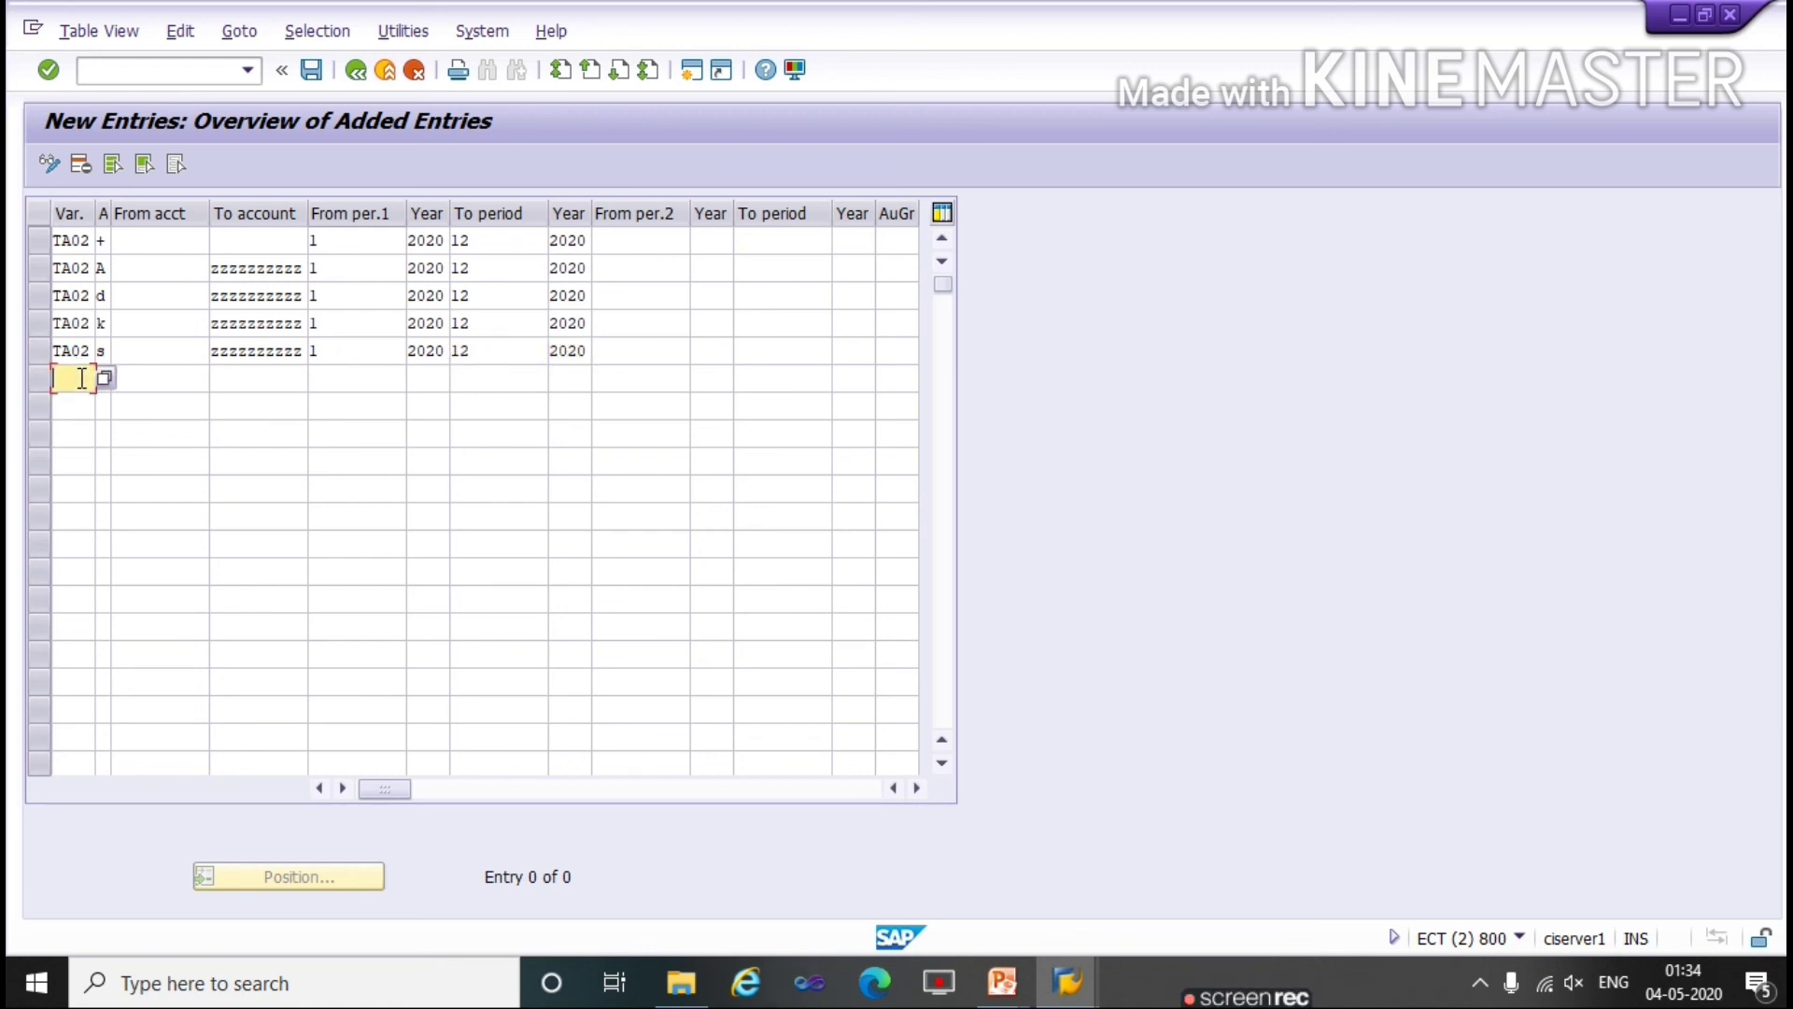
type("TA02")
key("Tab")
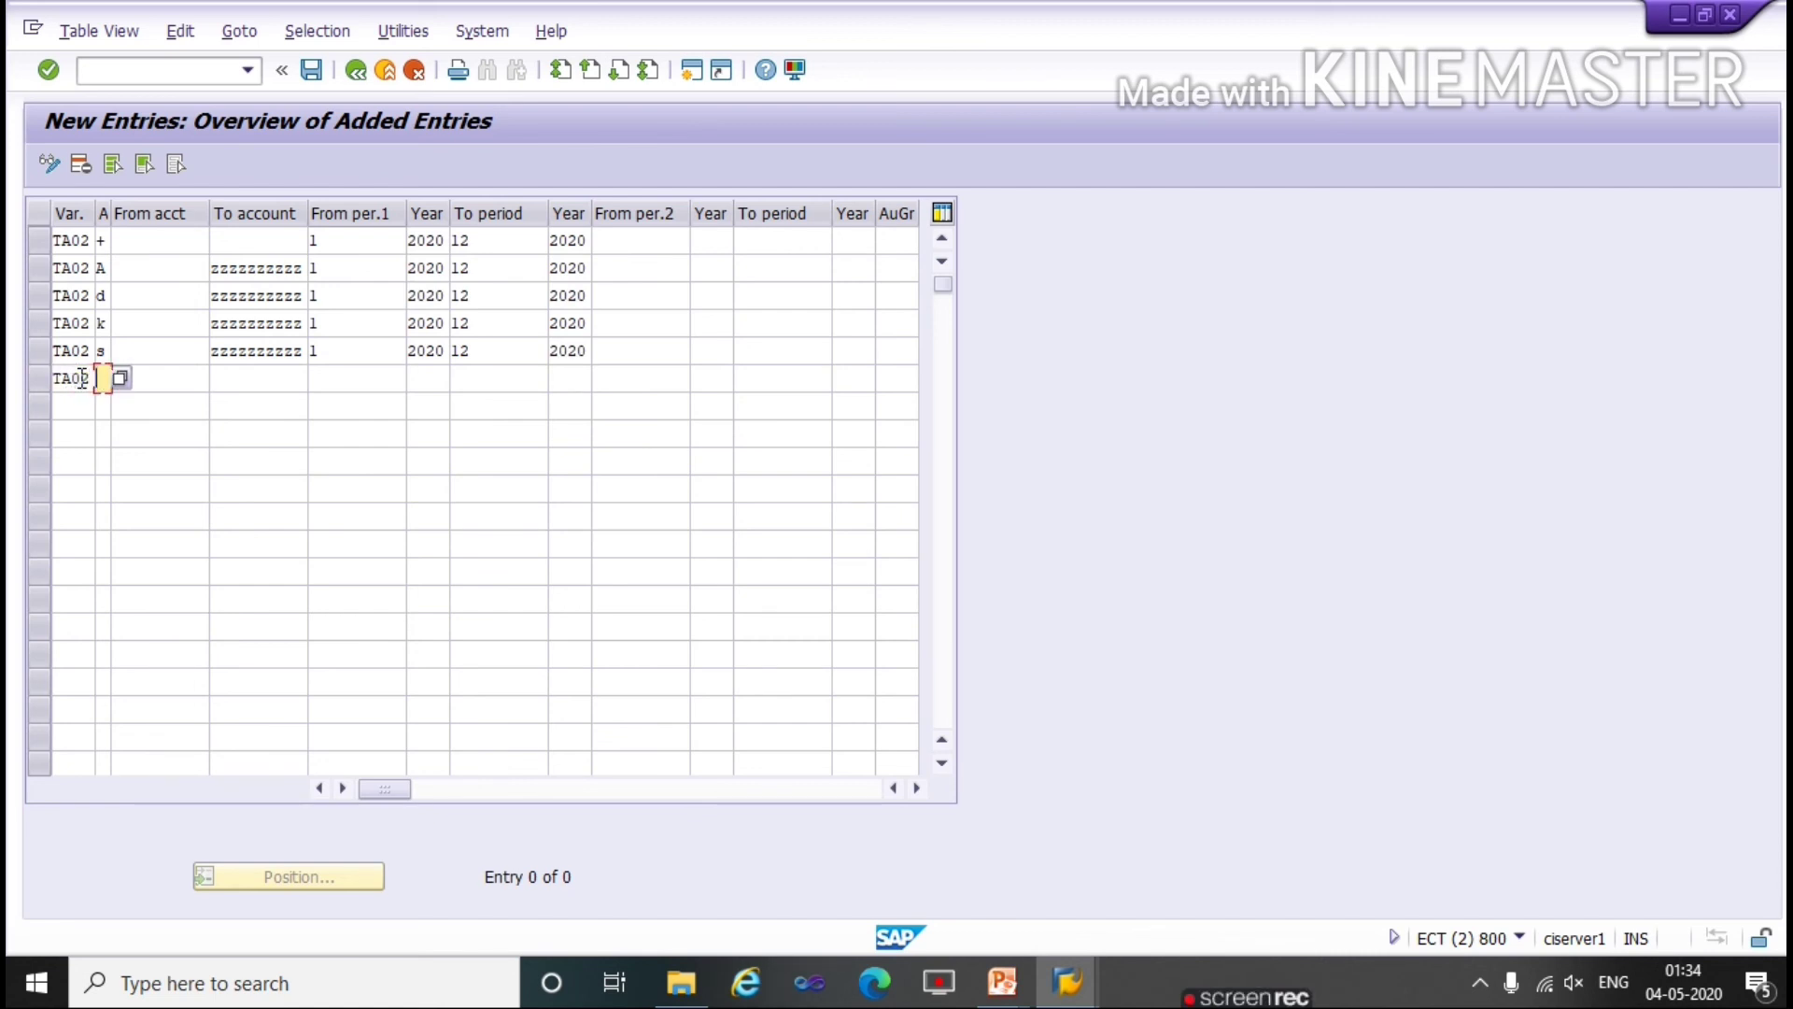
type("m")
key("Tab")
key("Tab")
type("z")
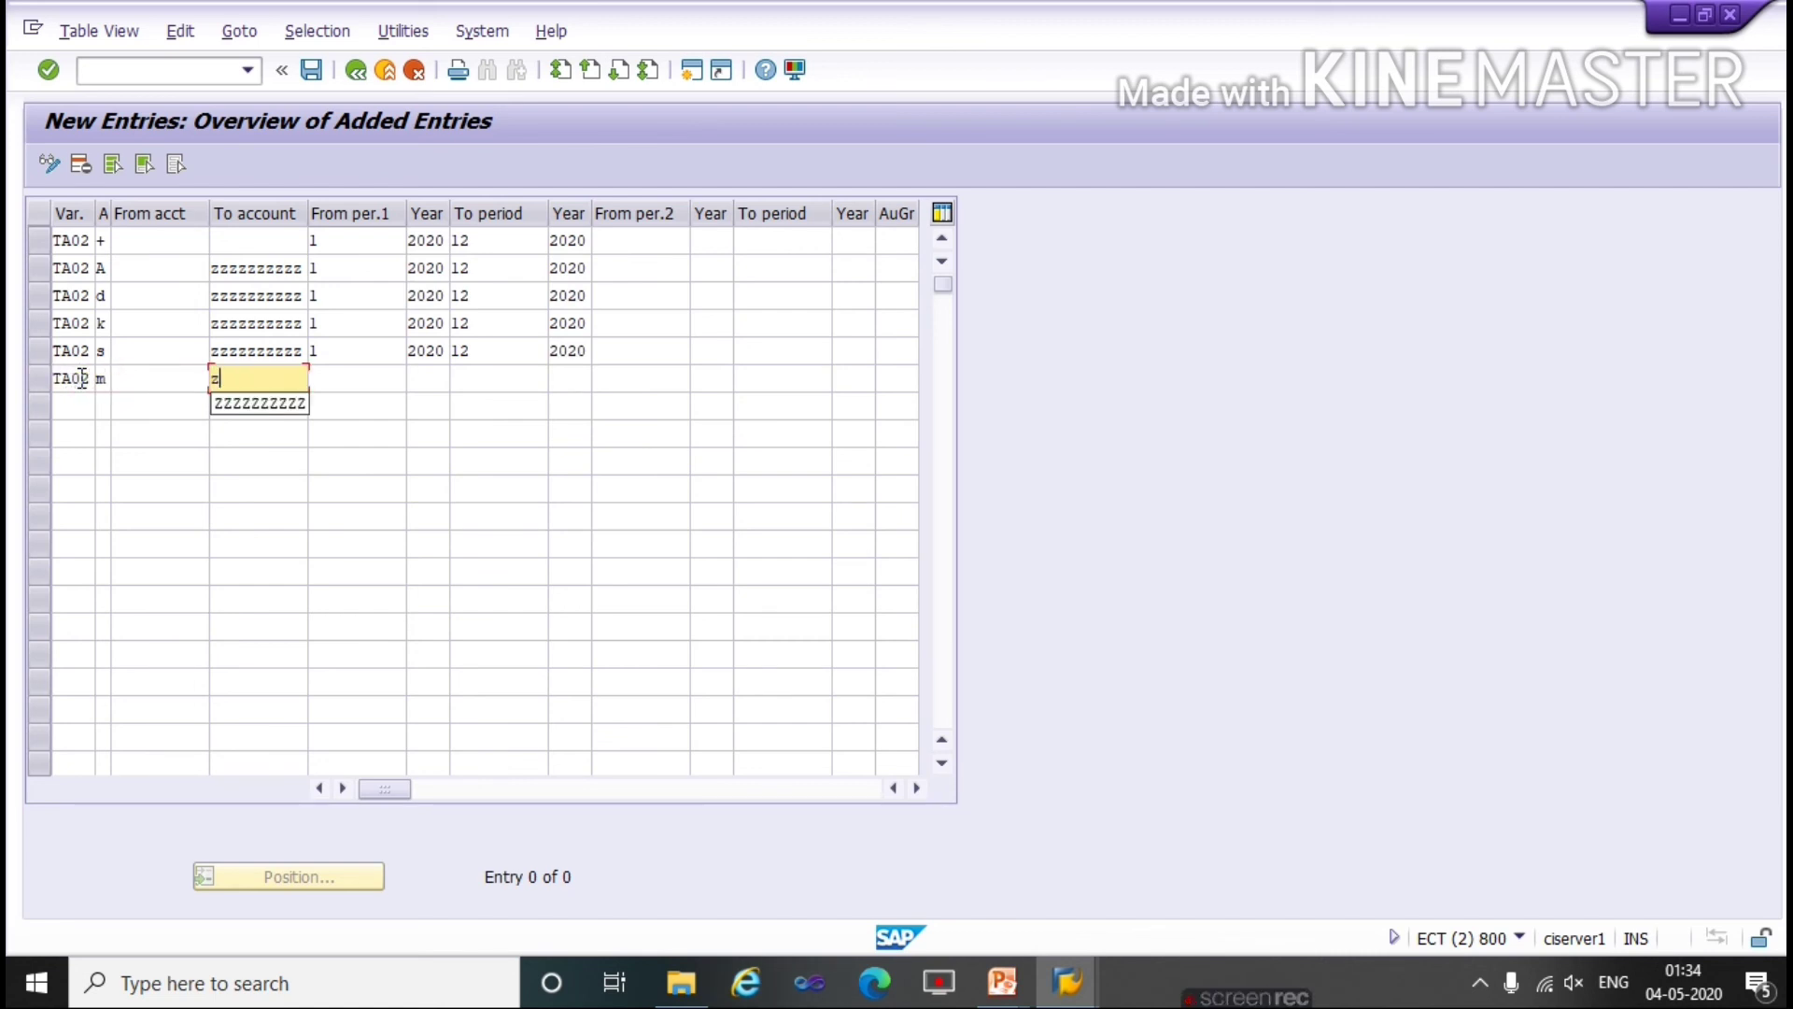
type("zzzzzzzzz")
key("Tab")
type("1")
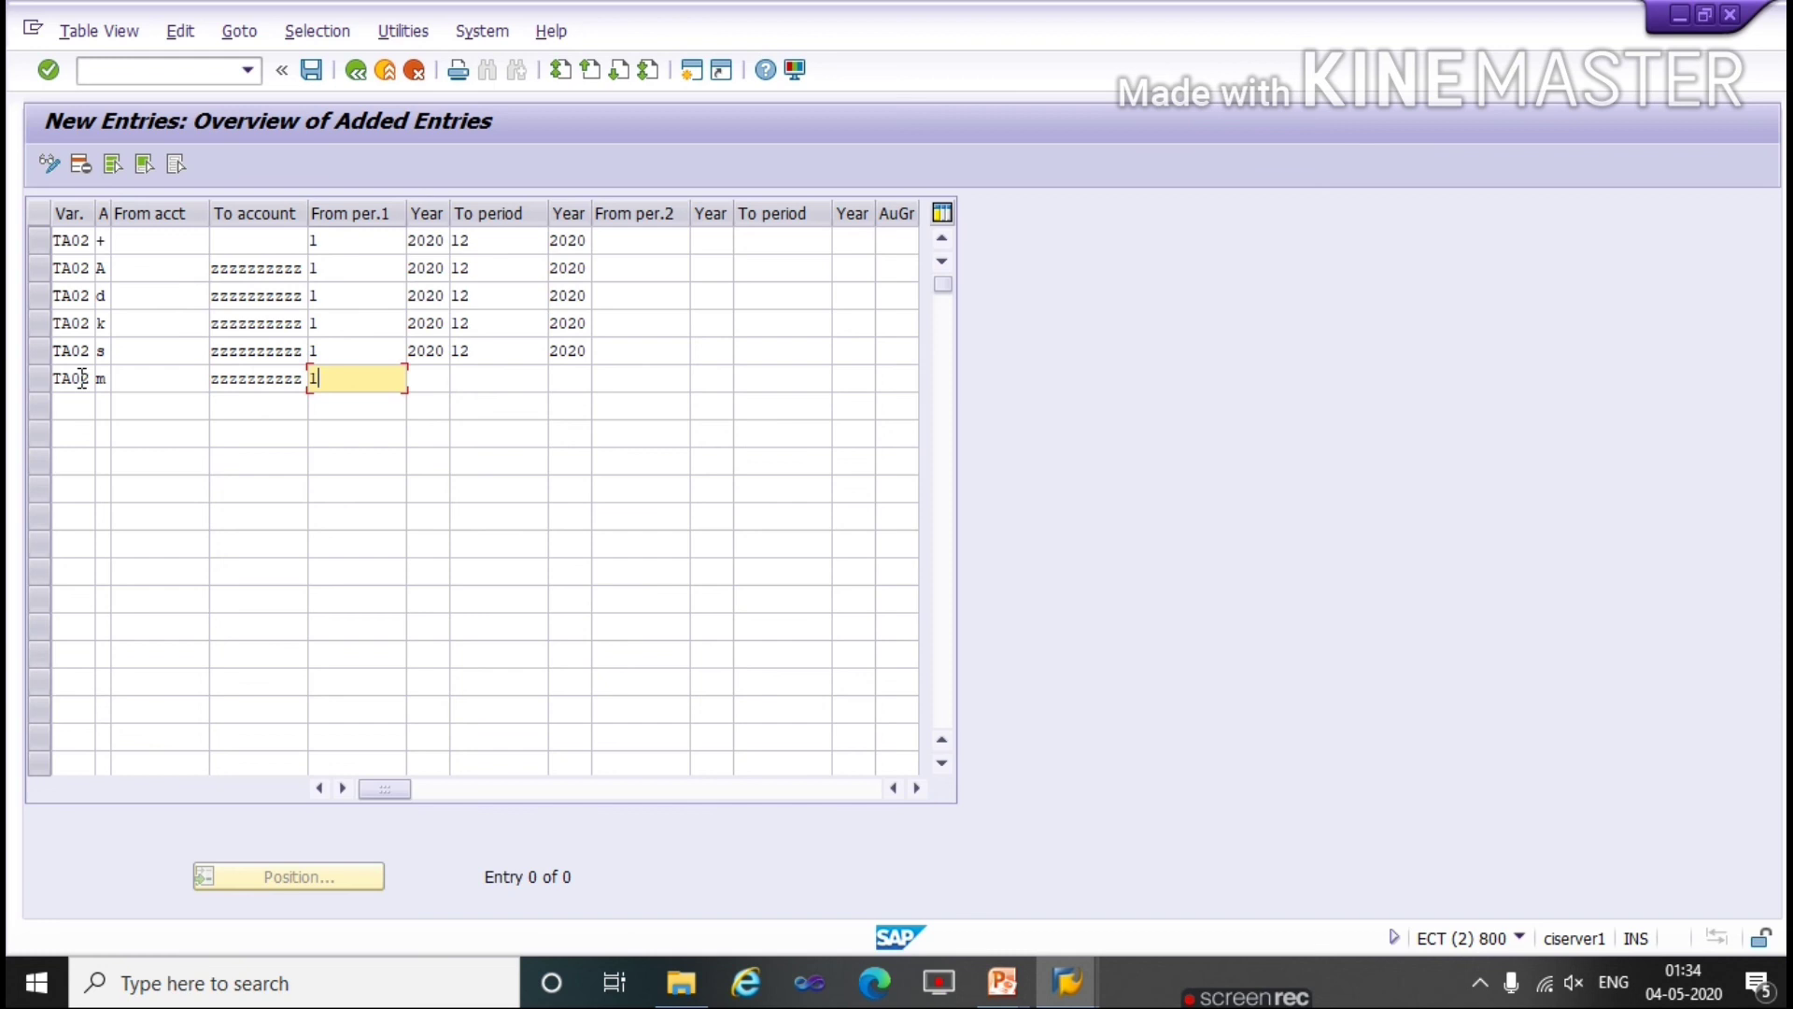
key("Tab")
type("2020")
key("Tab")
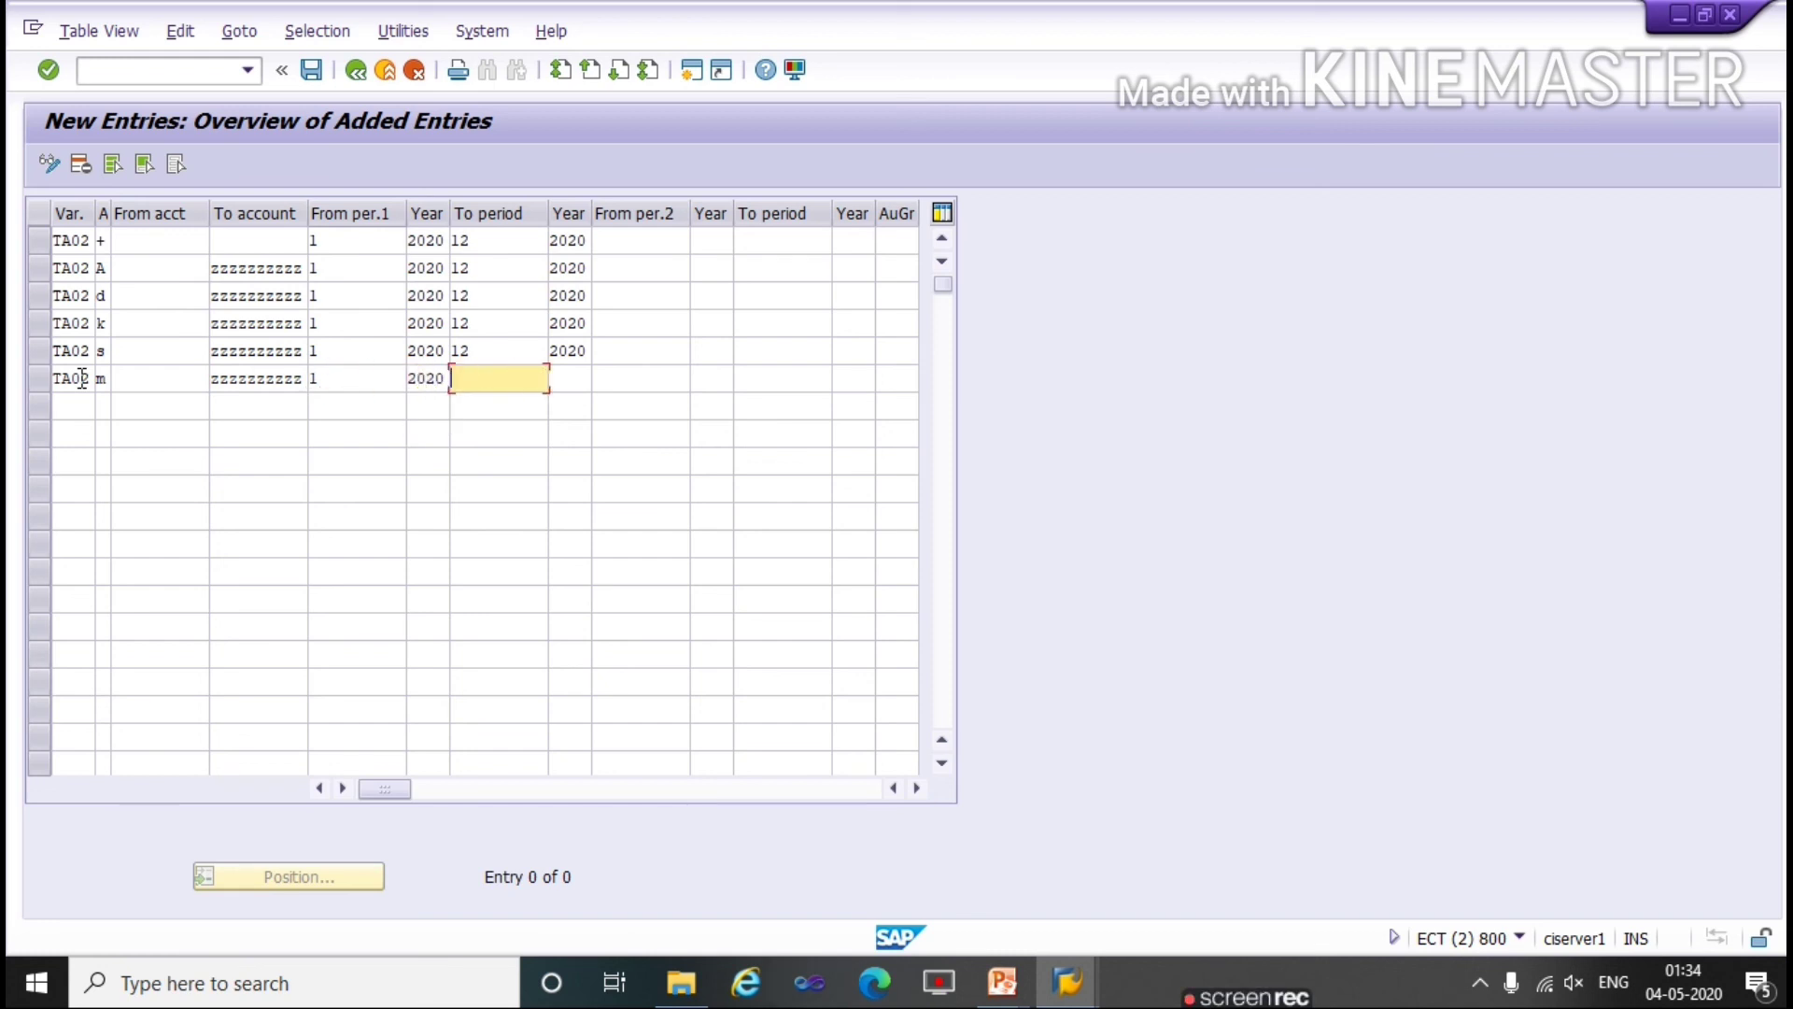
type("12")
key("Tab")
key("Tab")
type("2")
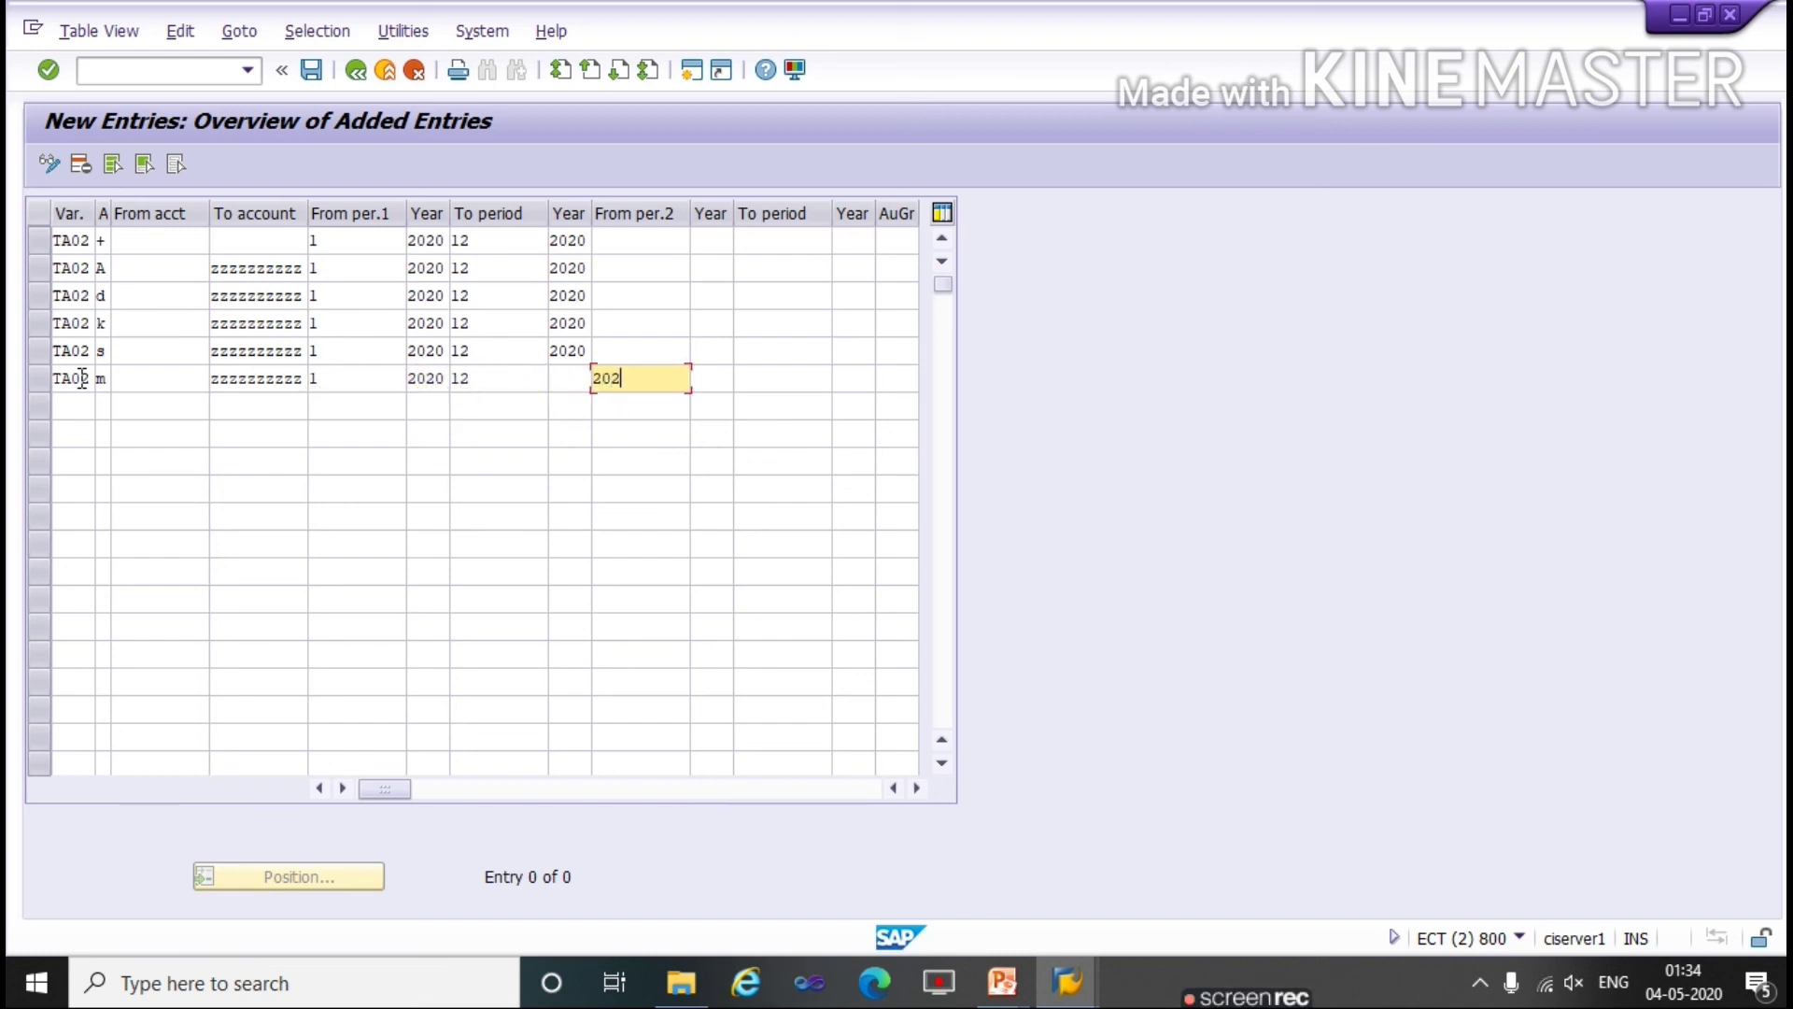
type("02")
key("BackSpace")
key("BackSpace")
key("BackSpace")
left_click(558, 378)
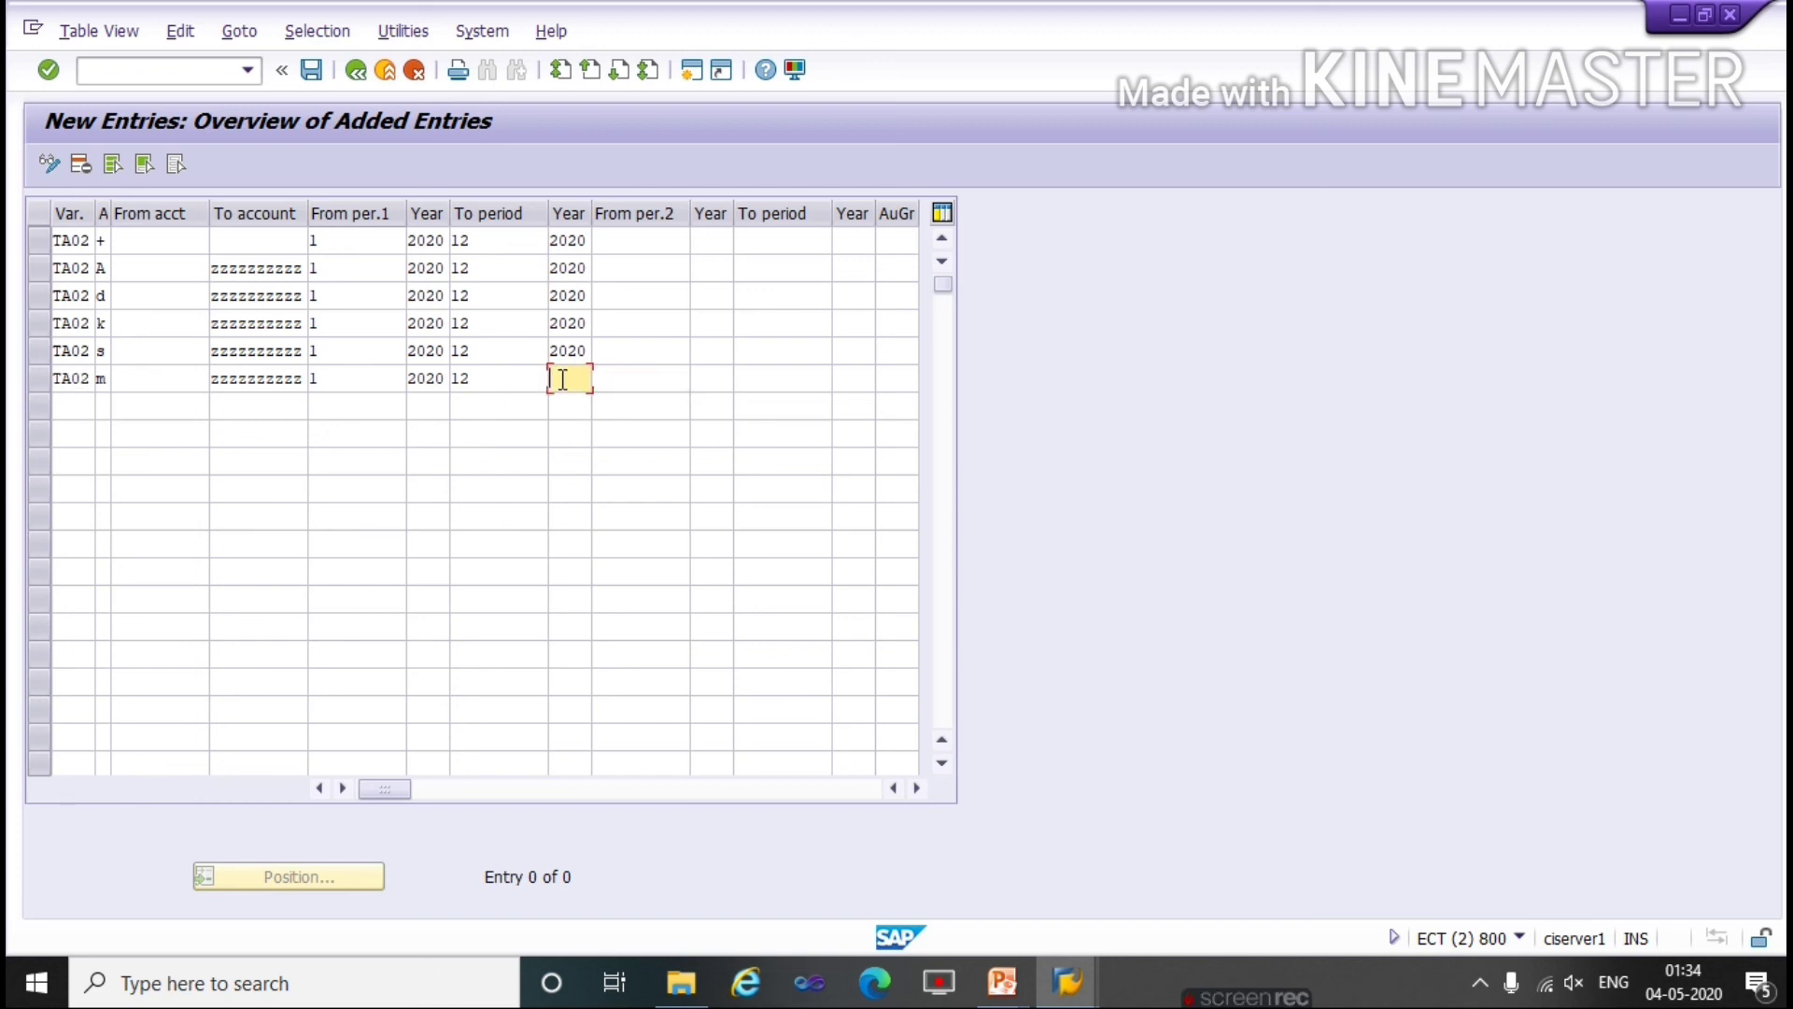
type("2020")
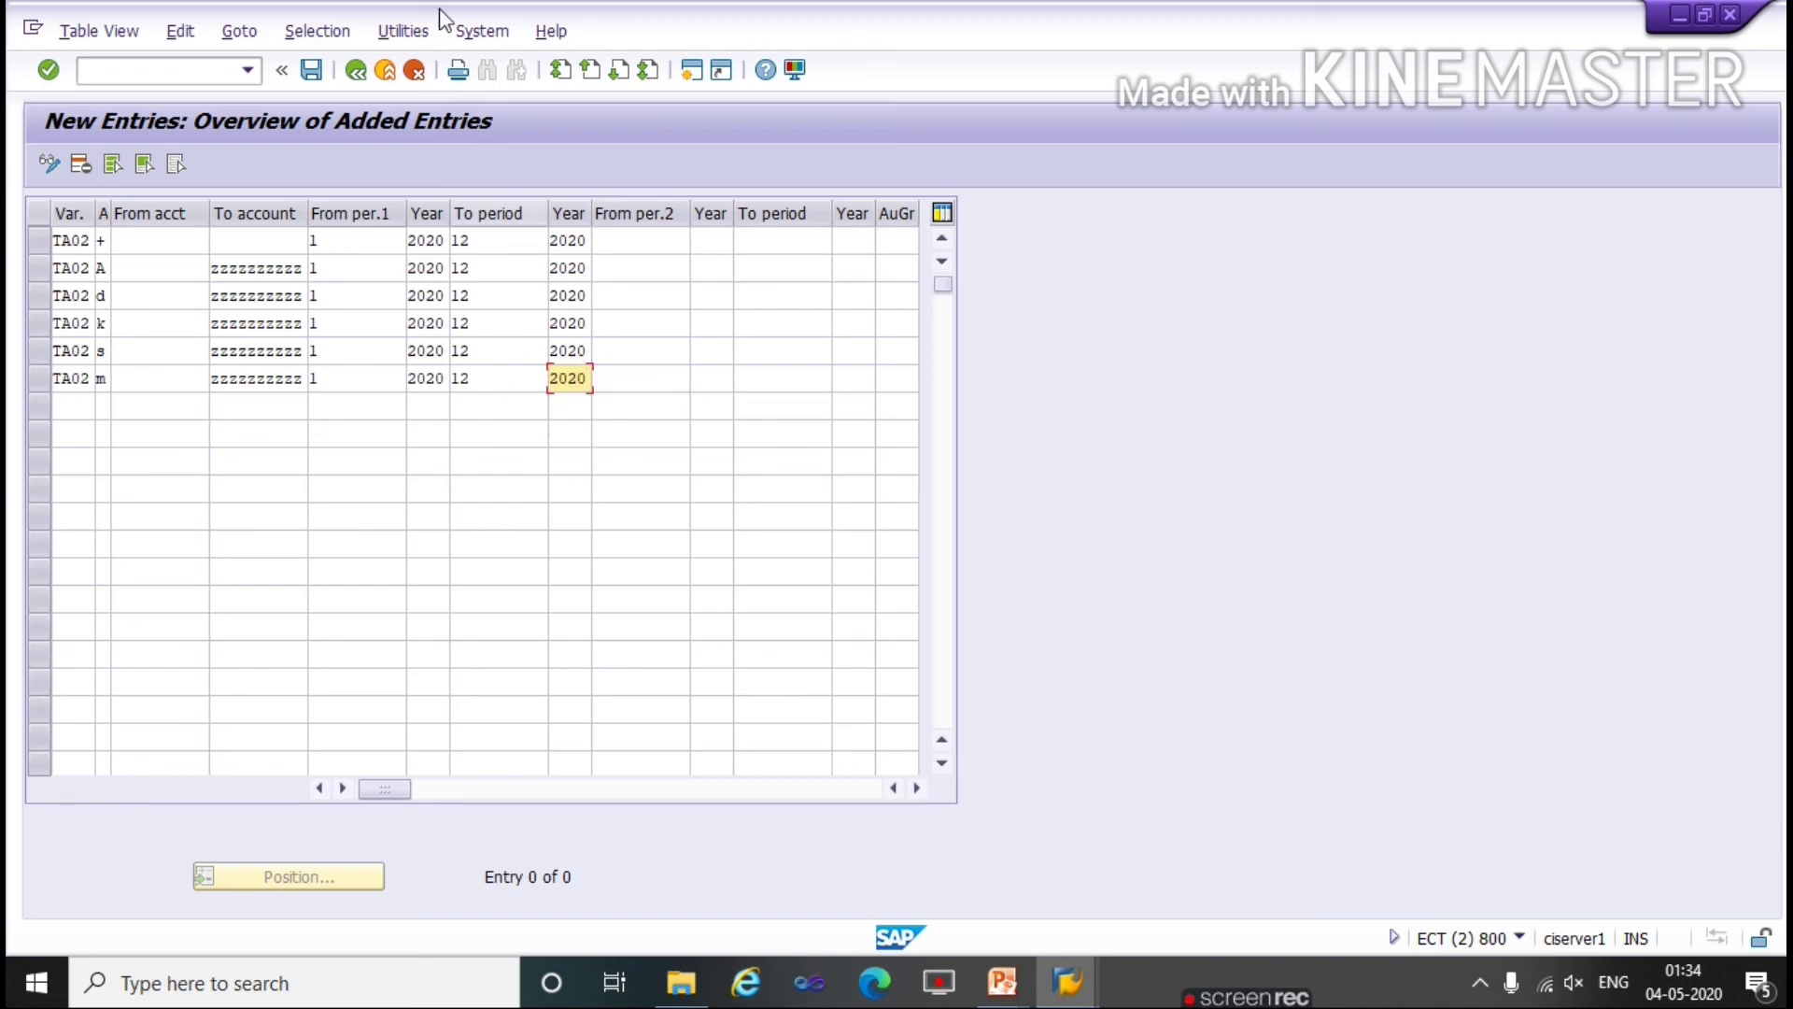
Step: Save all six posting period entries under the customizing request
left_click(311, 71)
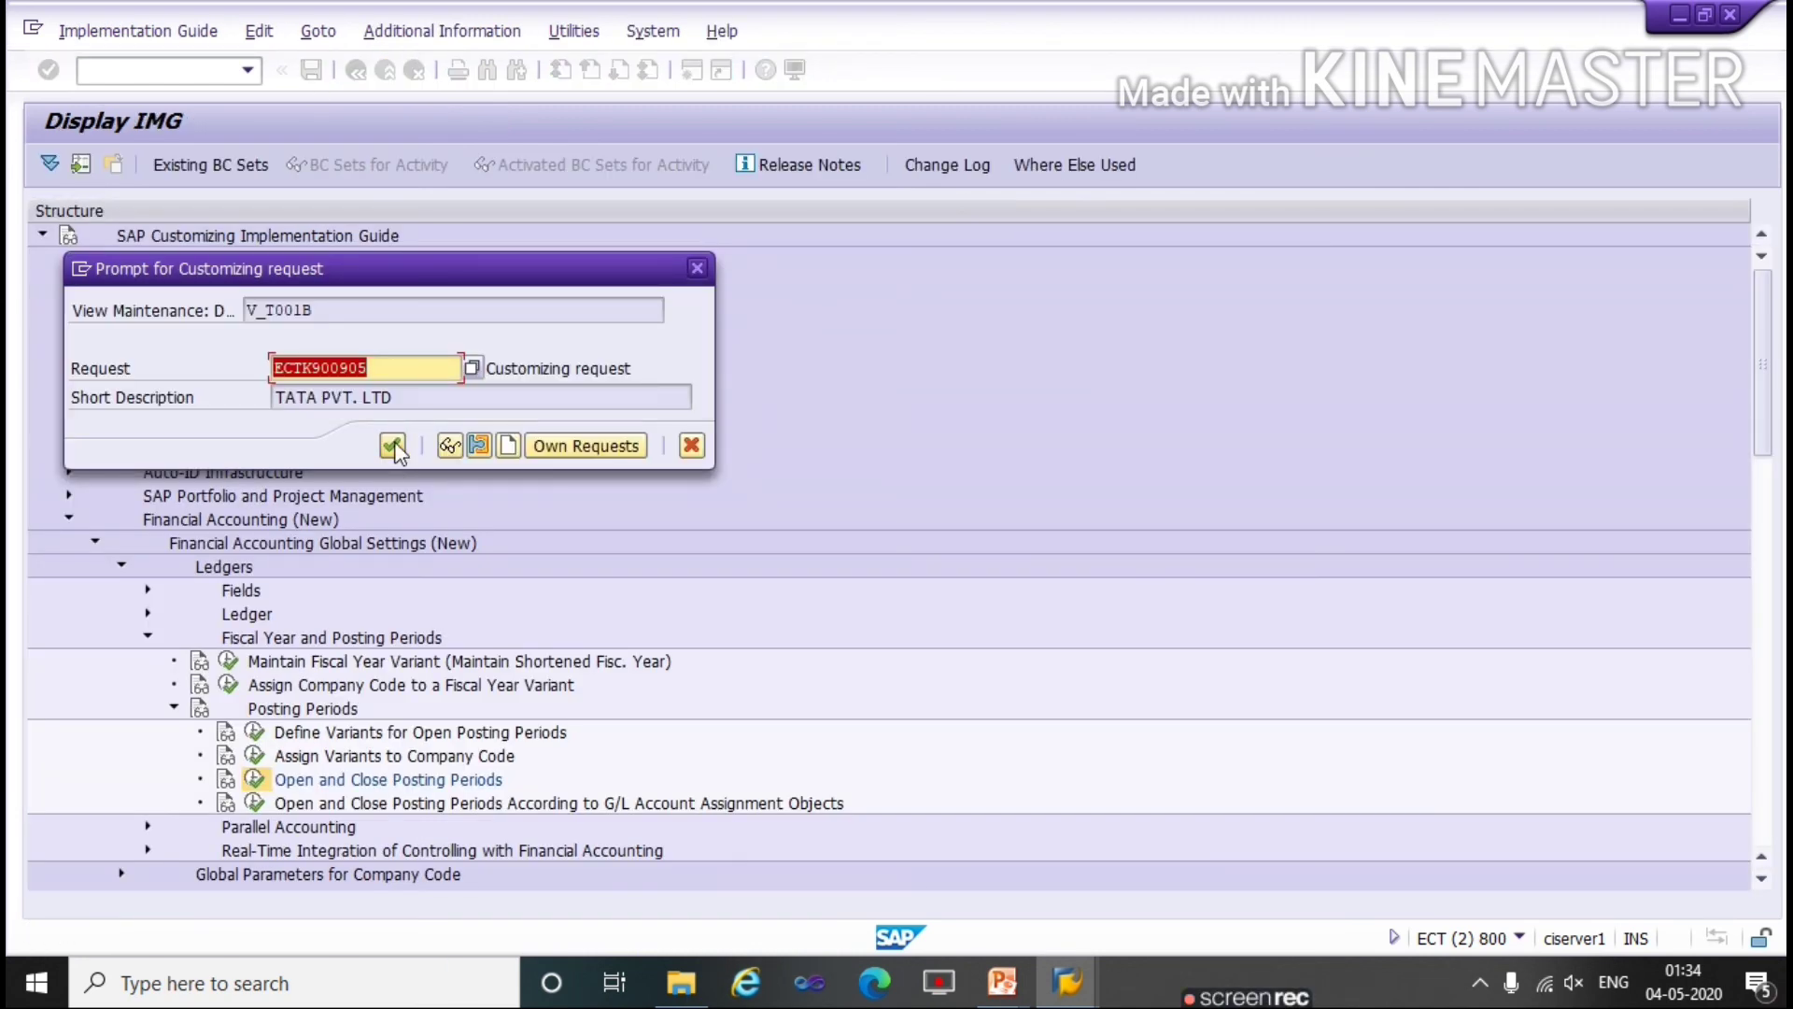
left_click(393, 447)
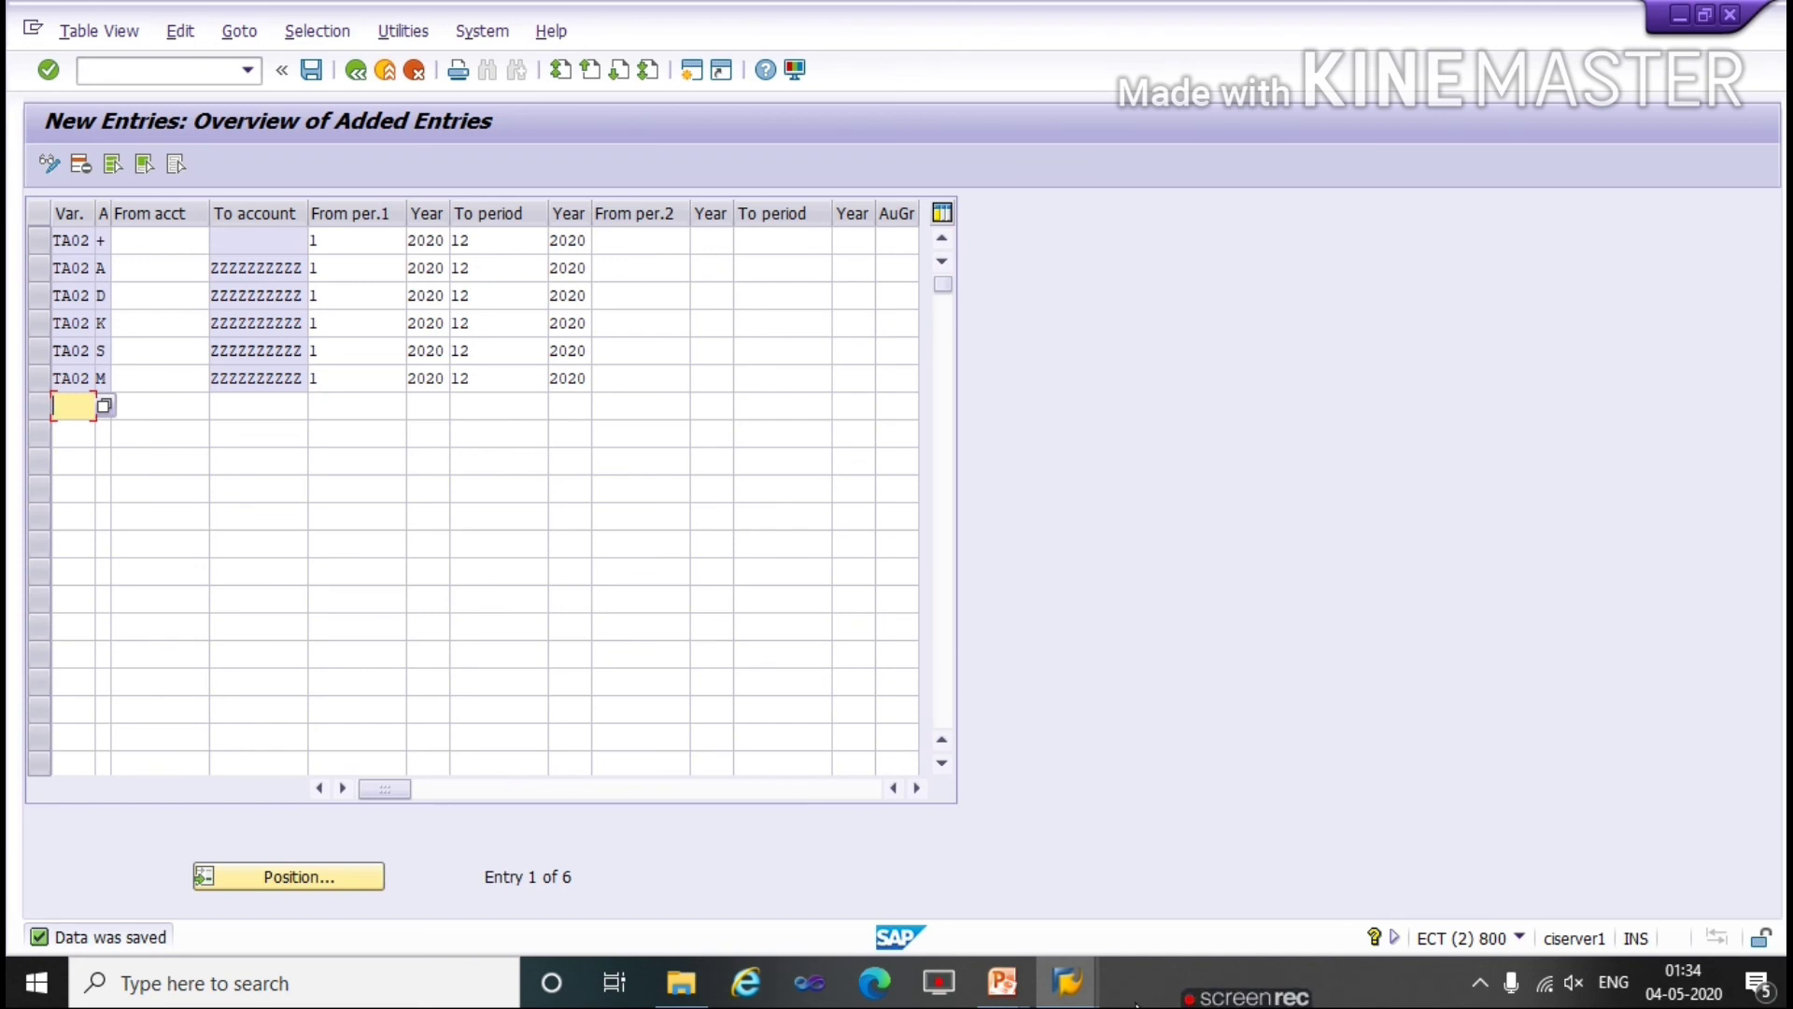
mouse_move(1251, 995)
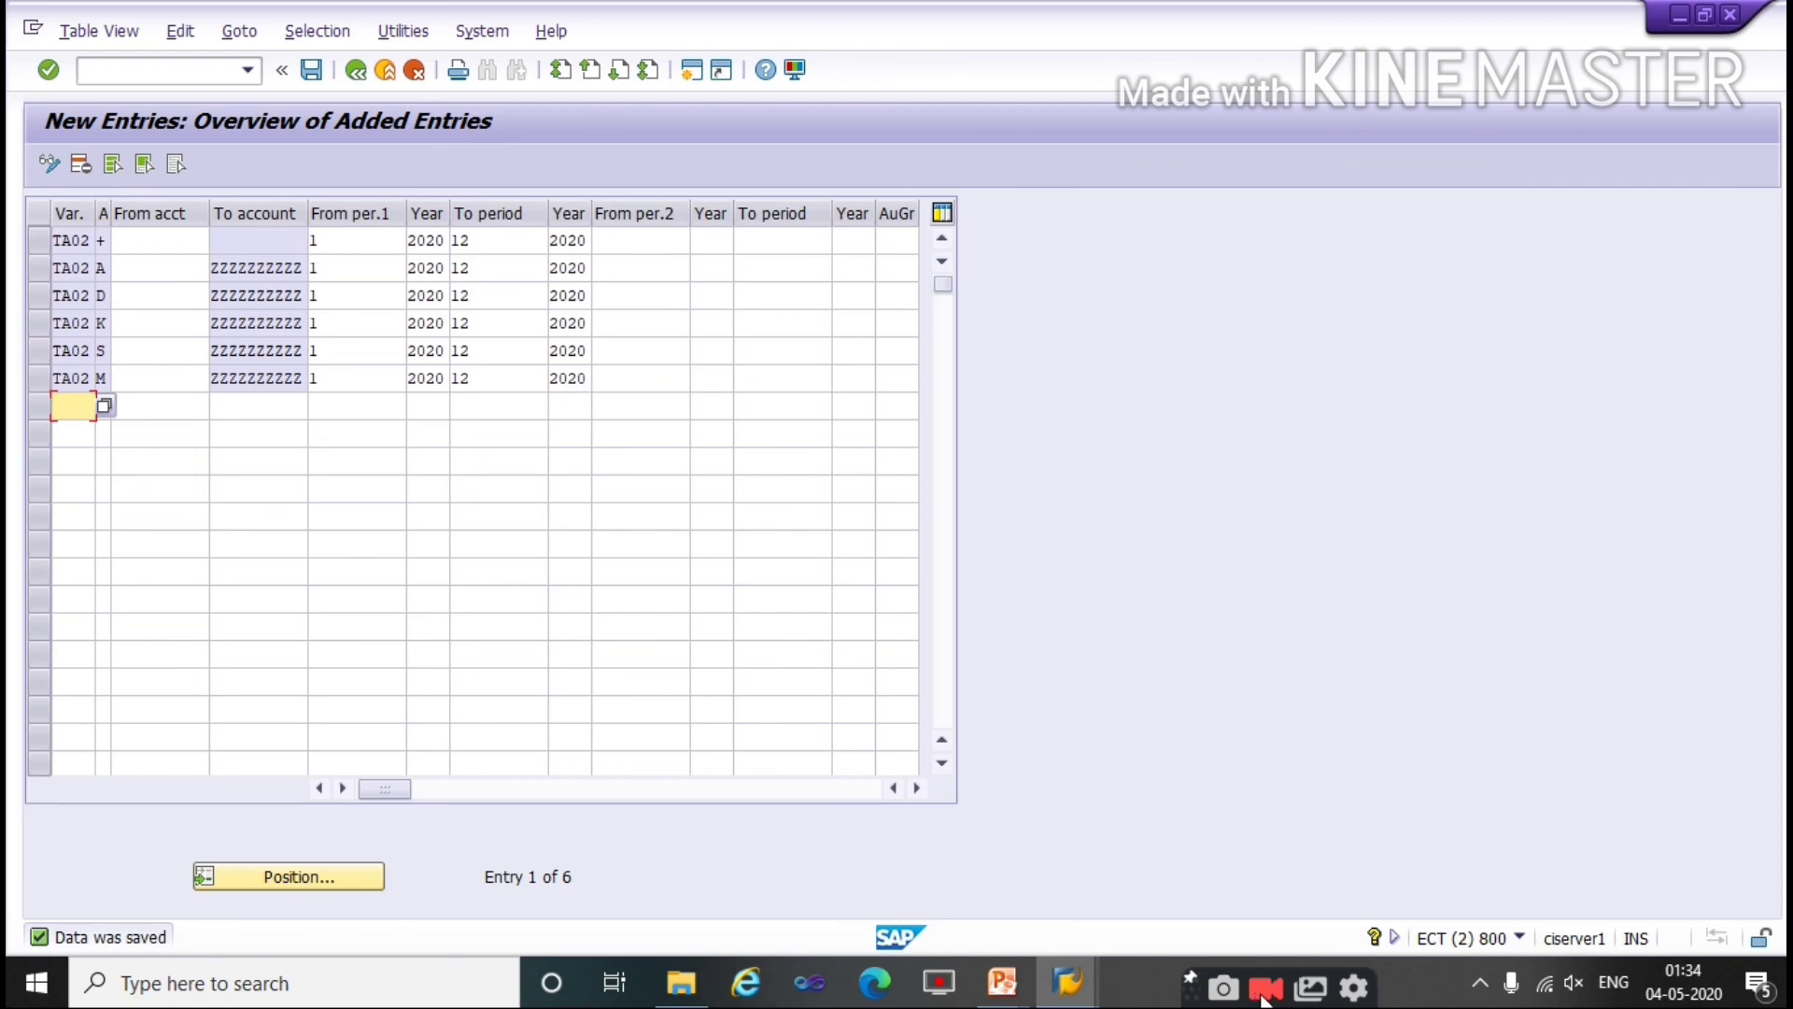